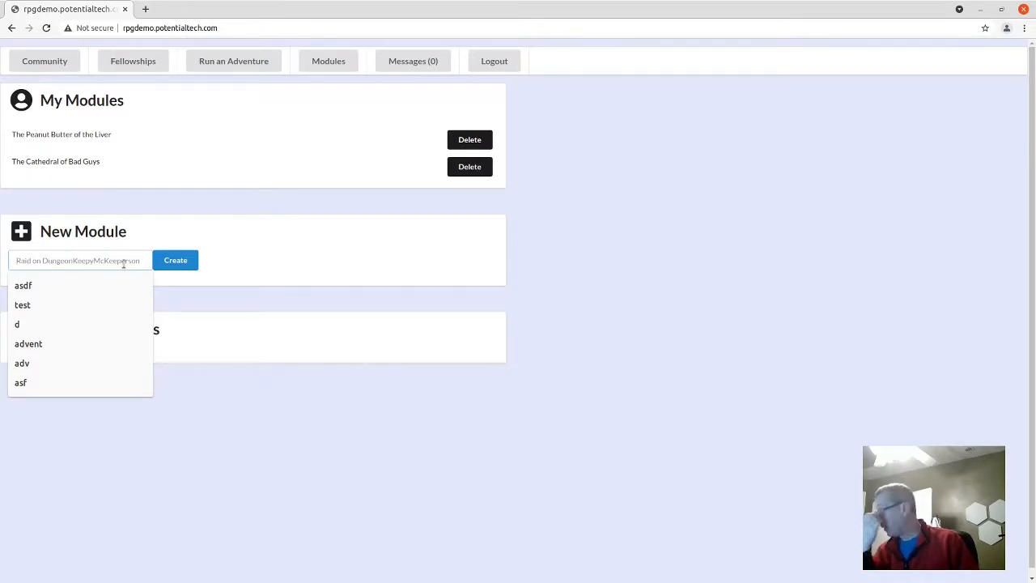
- Create a new module named "Flight of the Refugees"
text(Fight)
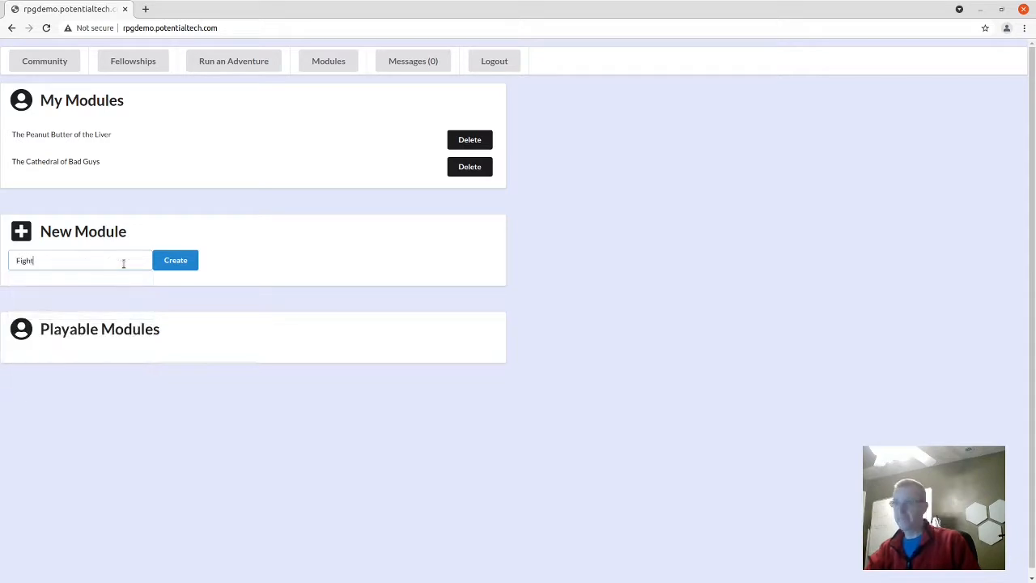
key(BackSpace)
key(BackSpace)
key(BackSpace)
key(BackSpace)
text(light of)
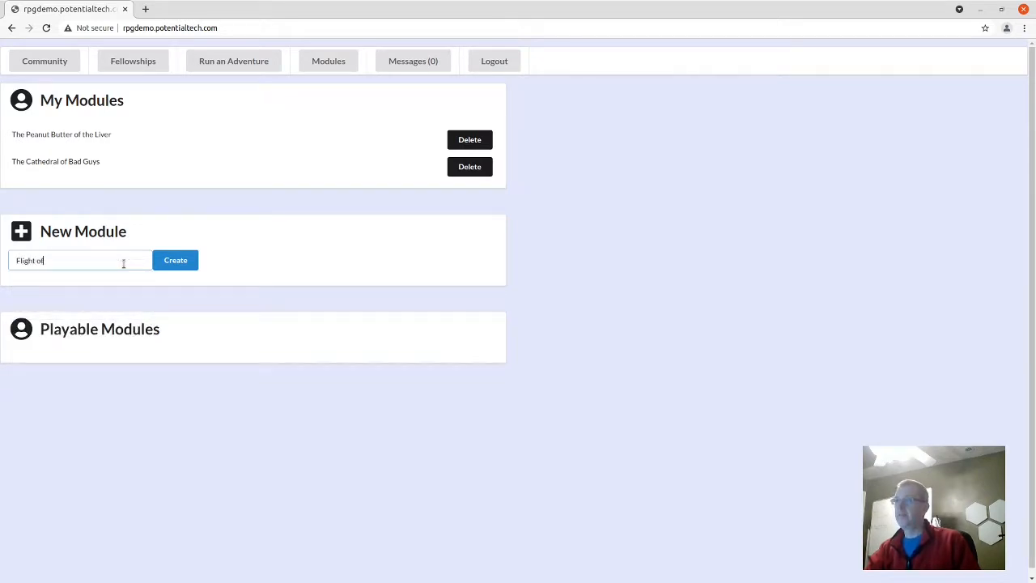
text( the Refugees)
click(171, 264)
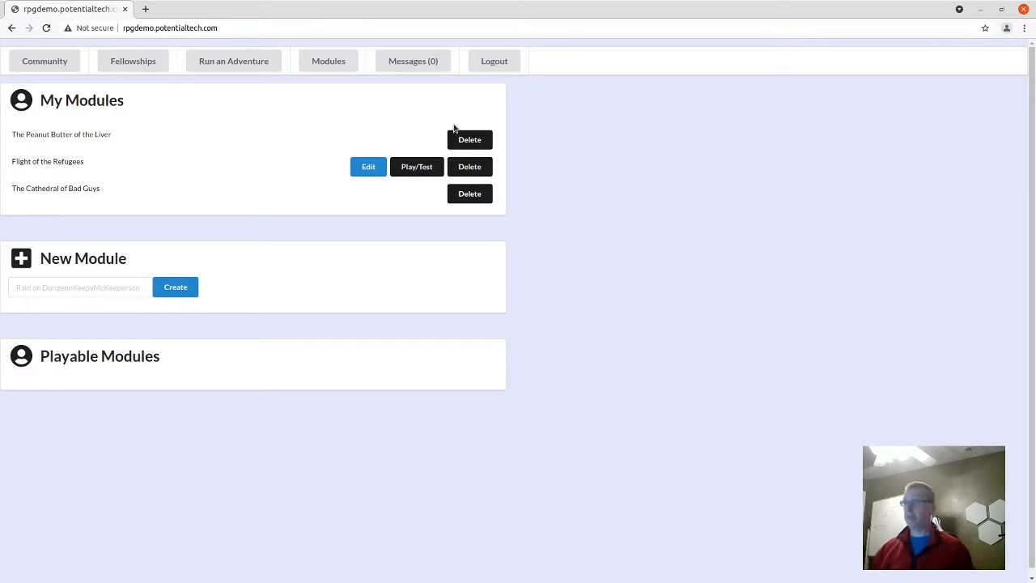
- Open the Flight of the Refugees module for editing and fill a rectangle 14 tiles wide and 7 tiles high with floor
click(367, 167)
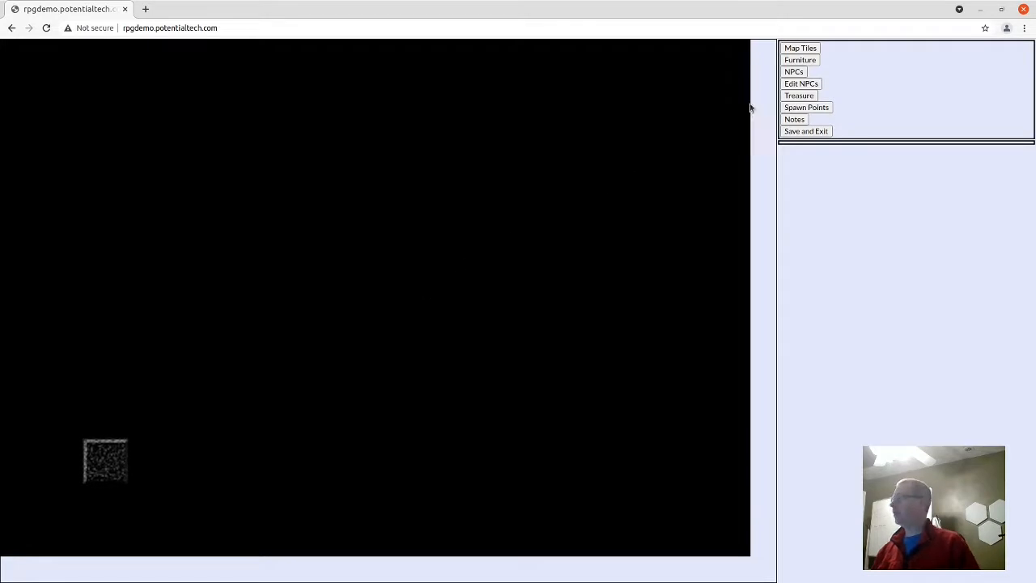
click(801, 49)
click(794, 160)
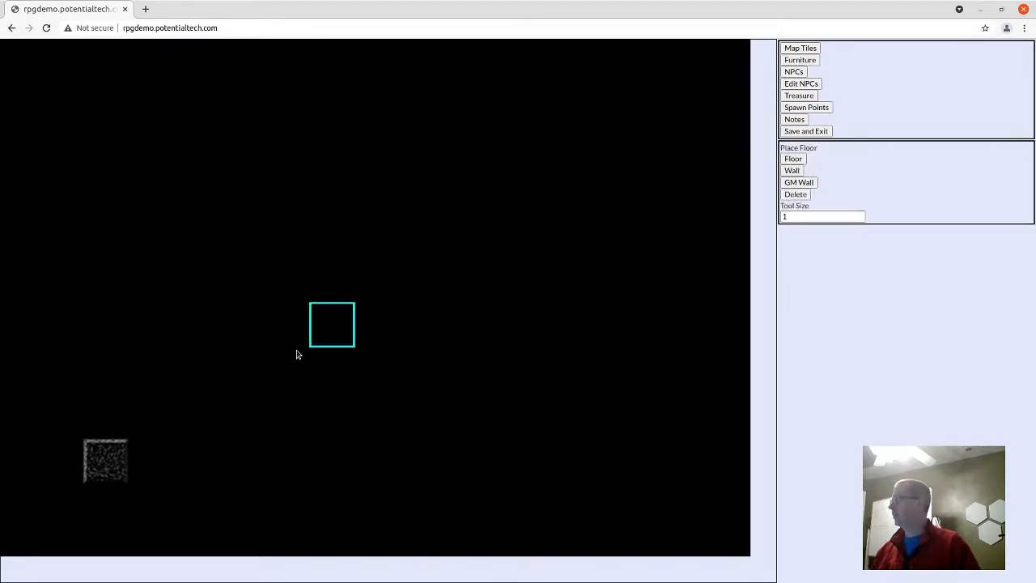
drag(105, 472, 703, 185)
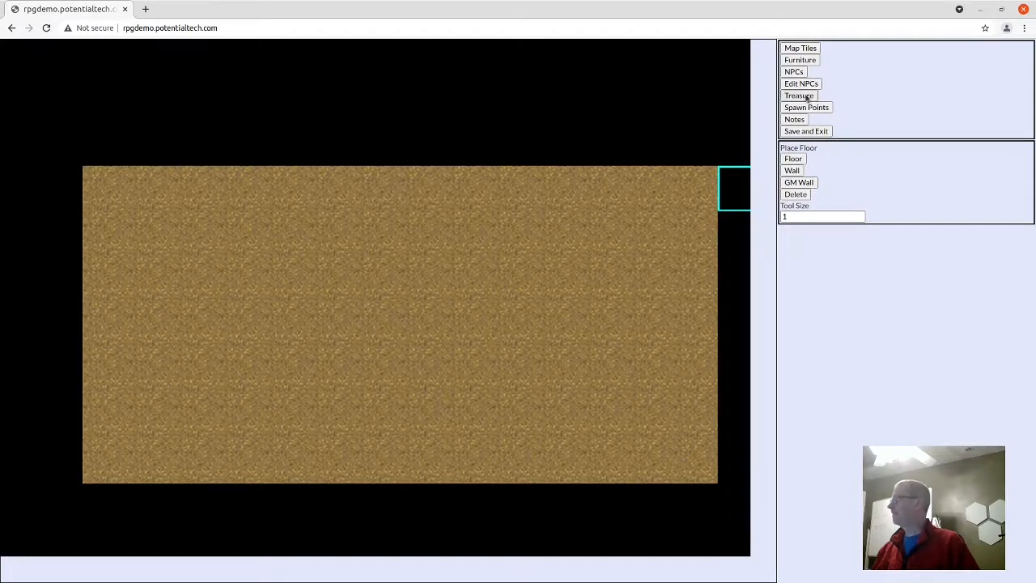
- Place five hand carts on the floor: two stacked near the west end and three spread eastward along the two middle rows
click(803, 61)
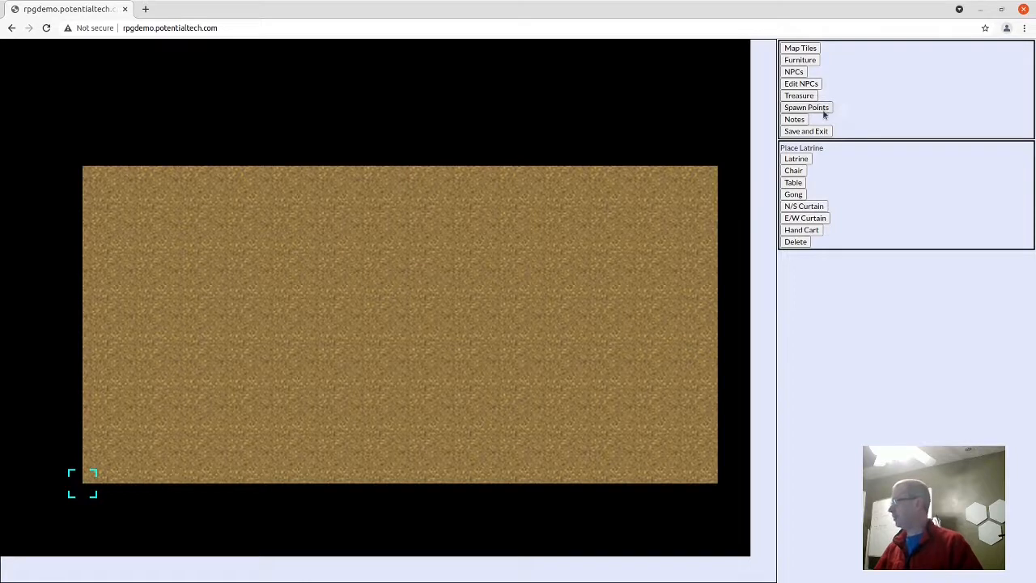
click(800, 73)
click(798, 61)
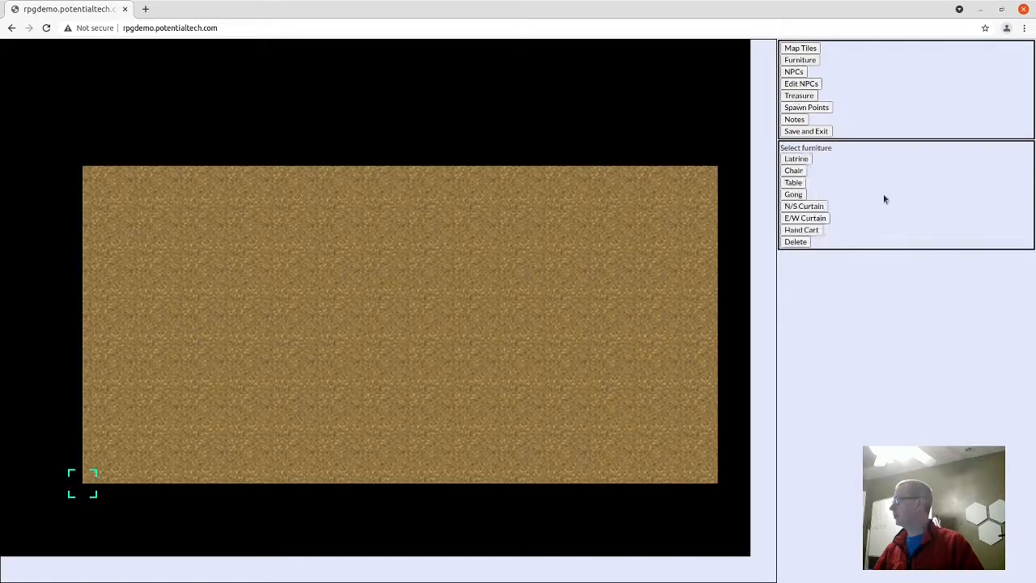
click(803, 230)
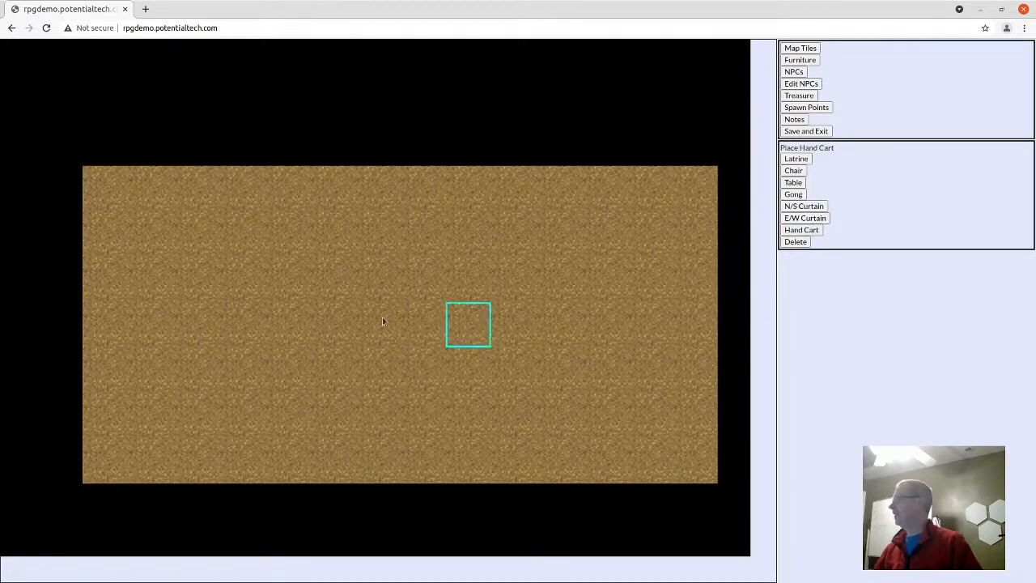
click(241, 291)
click(242, 323)
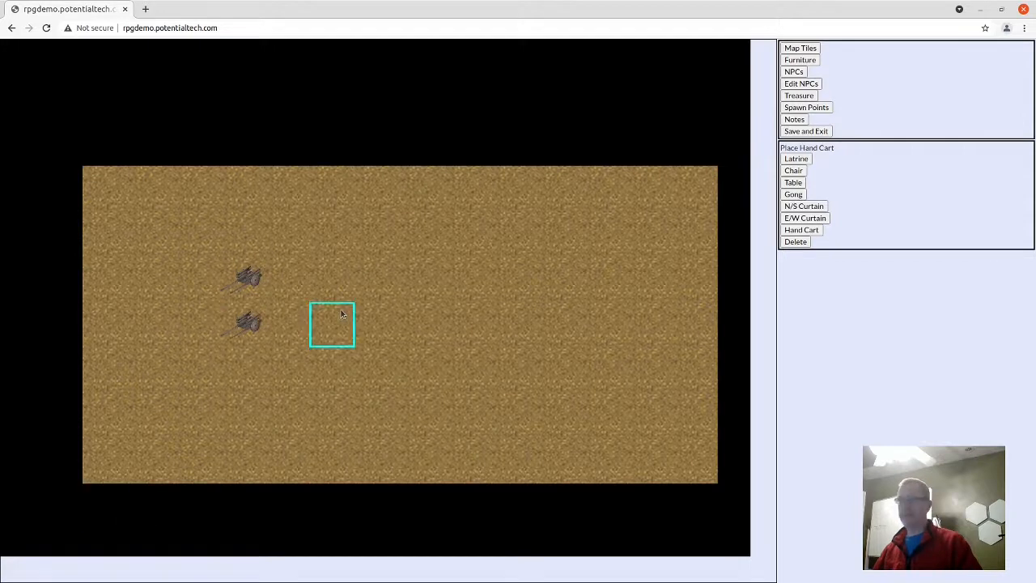
click(397, 289)
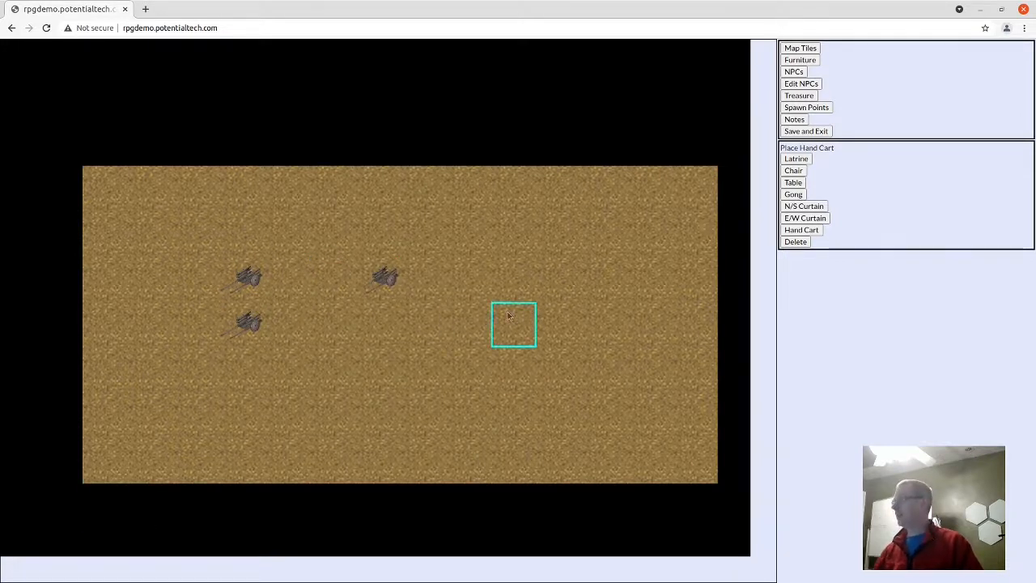
click(575, 314)
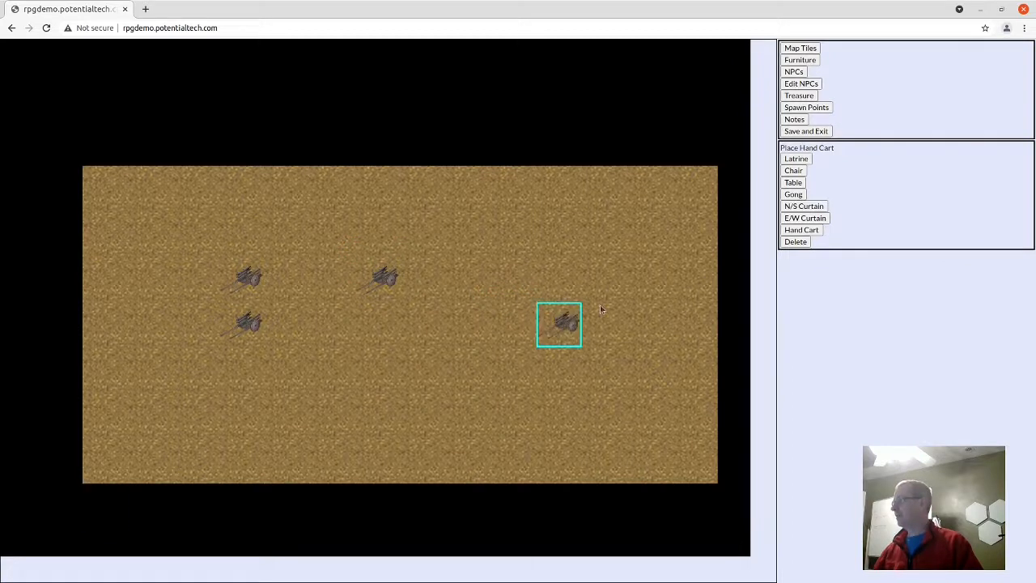
click(681, 276)
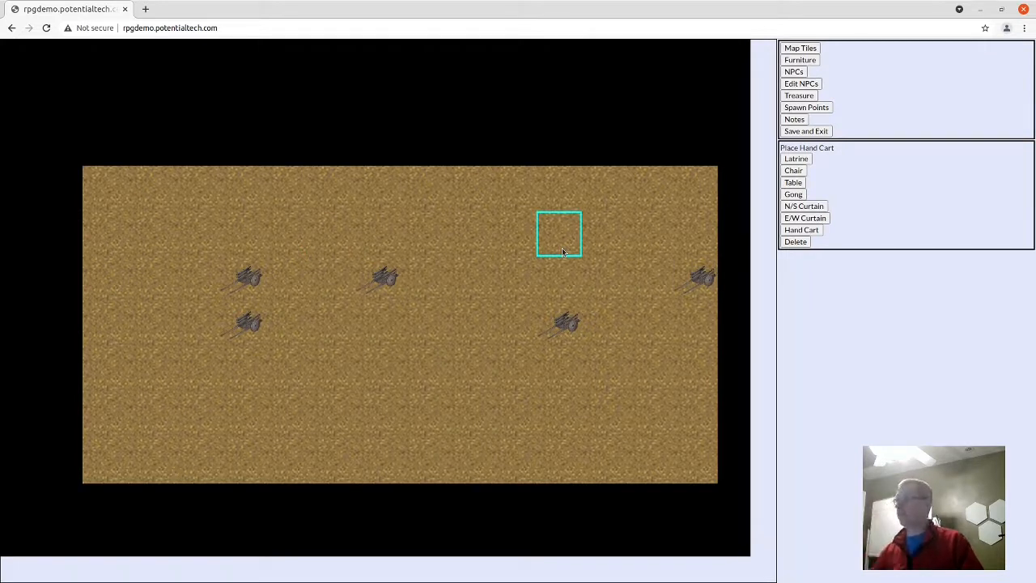
- Build an 11-tile wall from the west edge along the second-lowest floor row and a 14-tile wall along the whole top row
click(810, 49)
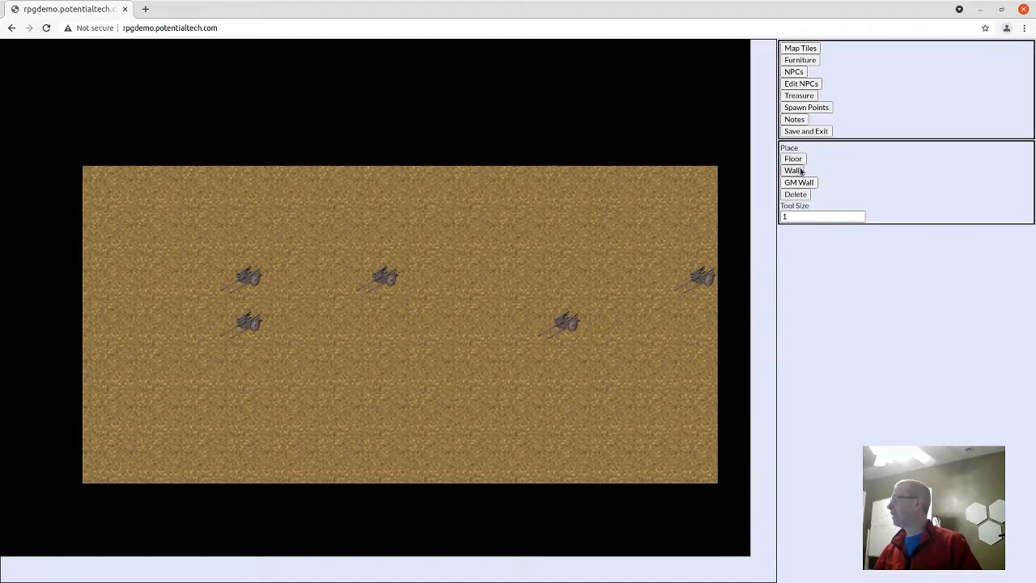
click(793, 170)
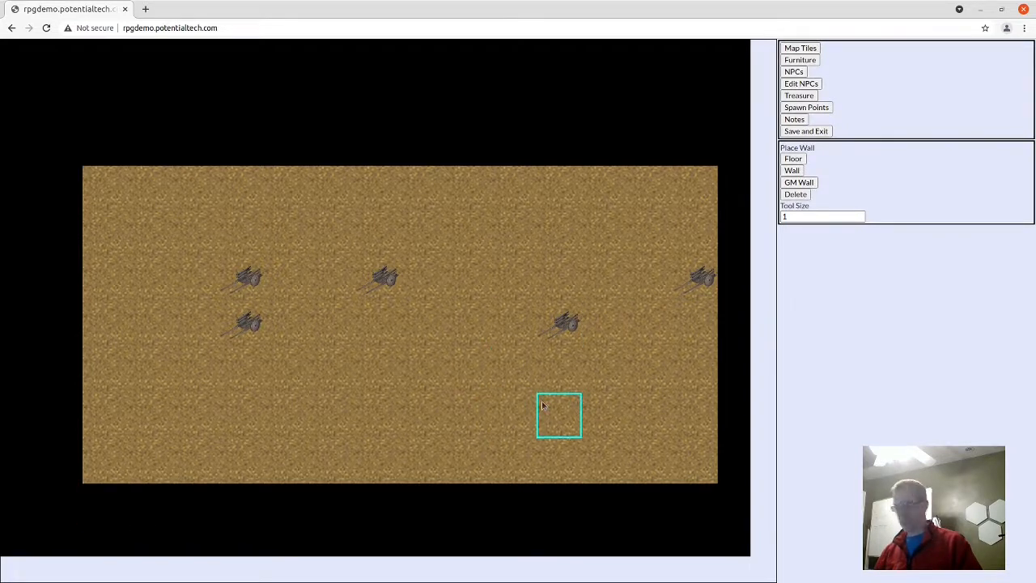
drag(543, 405, 123, 414)
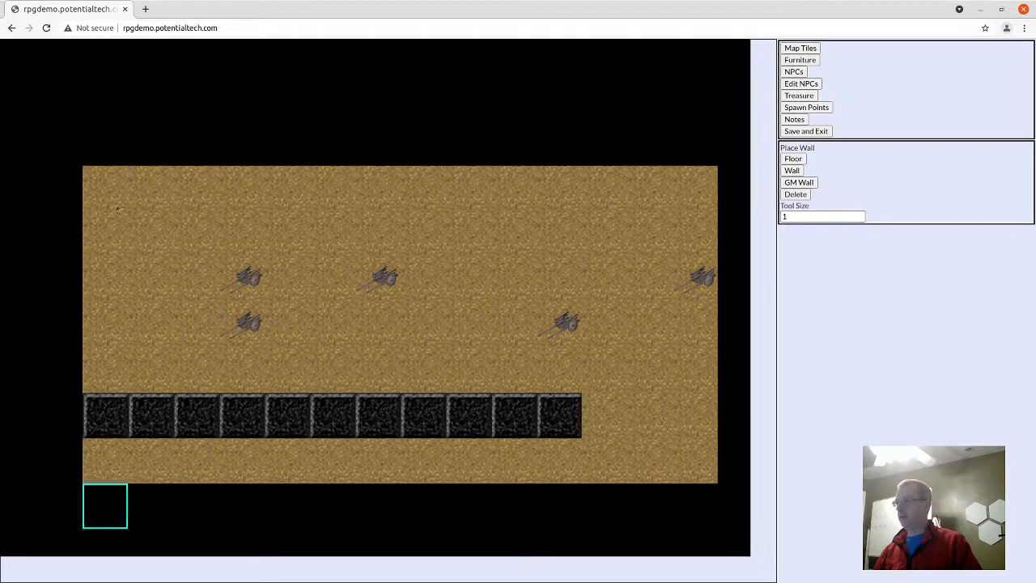
drag(118, 210, 685, 204)
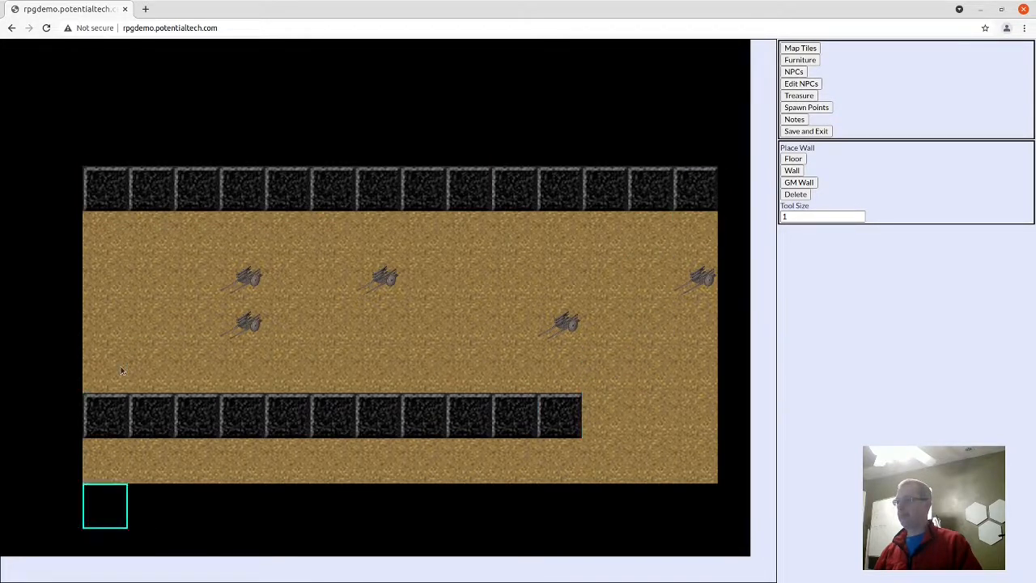
- Close the corridor's west end with a wall and add two wall tiles jutting inward, one tile apart, to form an alcove
drag(110, 406, 113, 236)
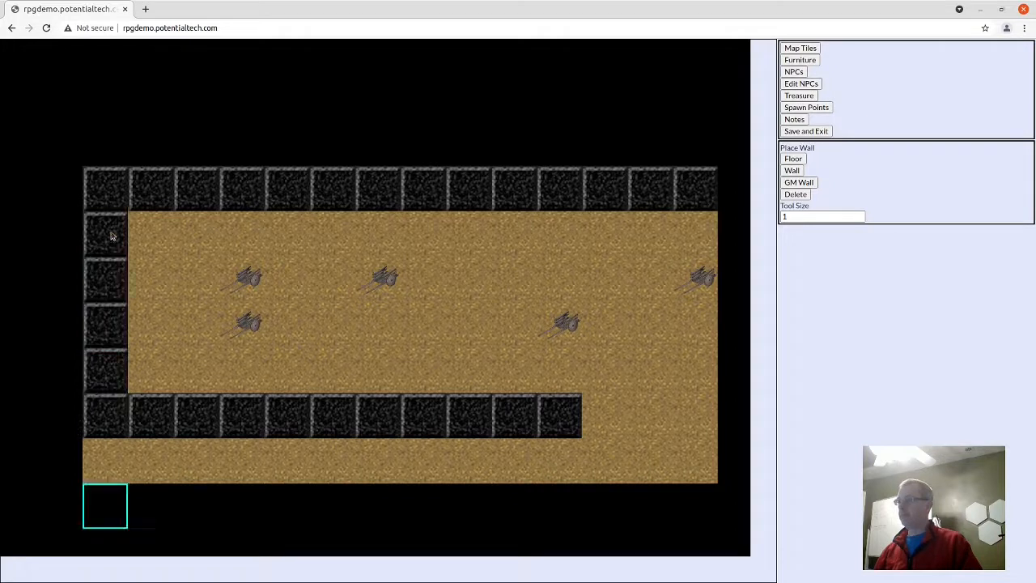
mouse_move(144, 268)
mouse_down()
mouse_move(147, 347)
mouse_move(147, 286)
mouse_up()
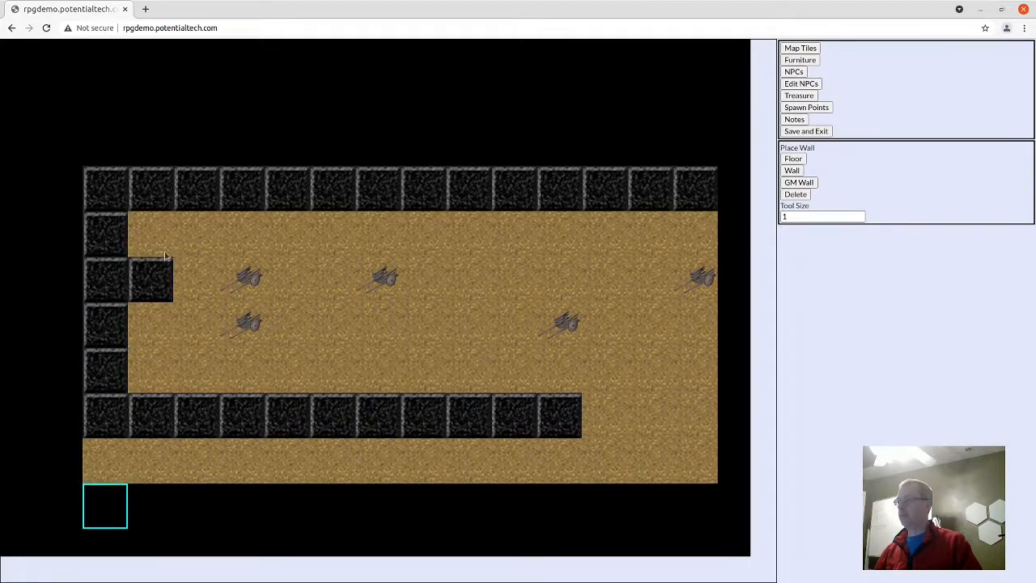
click(149, 383)
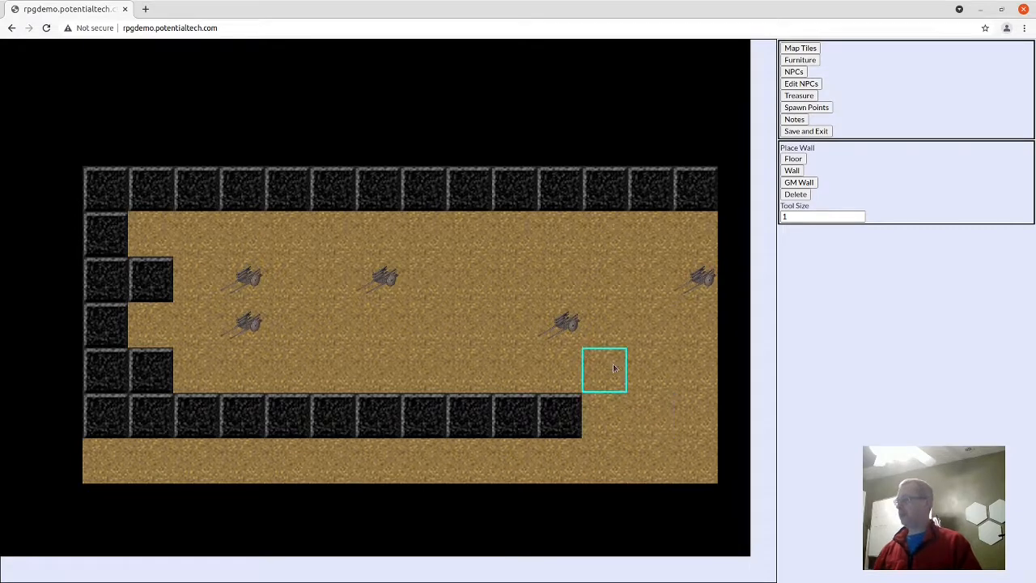
- Place a Child NPC just west of the two stacked hand carts
drag(615, 370, 581, 359)
scroll(603, 359, down, 2)
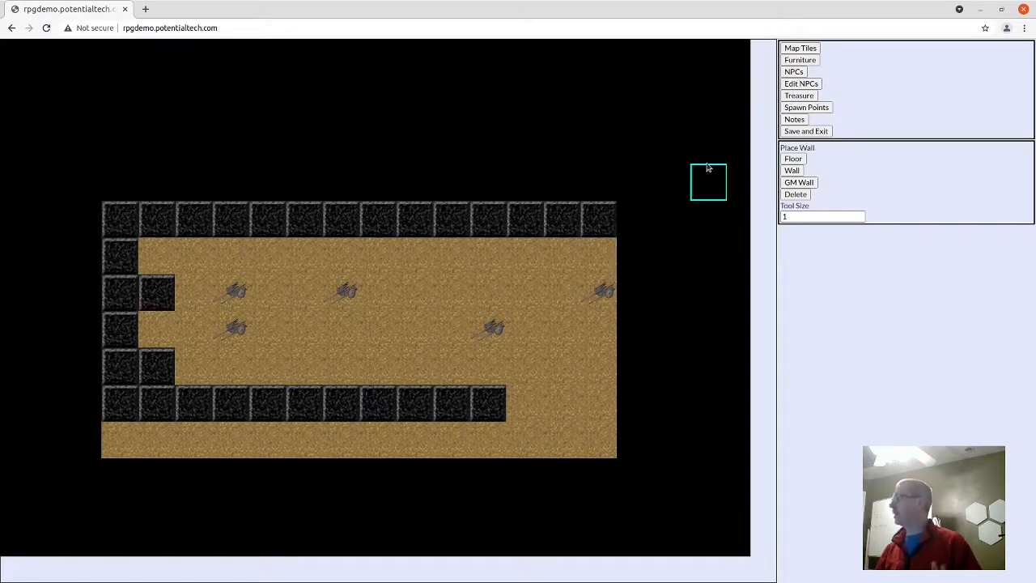
click(802, 74)
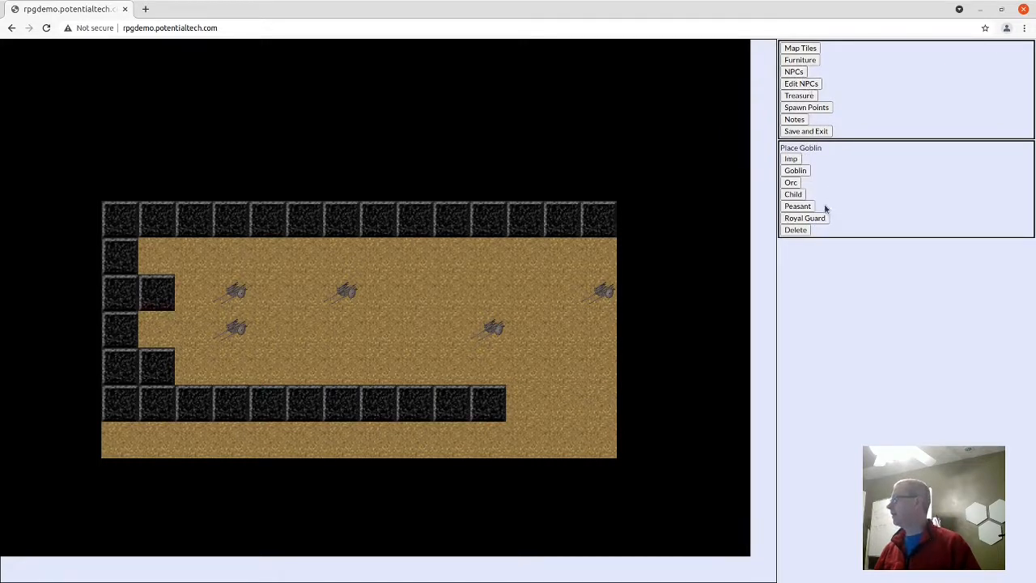
click(793, 194)
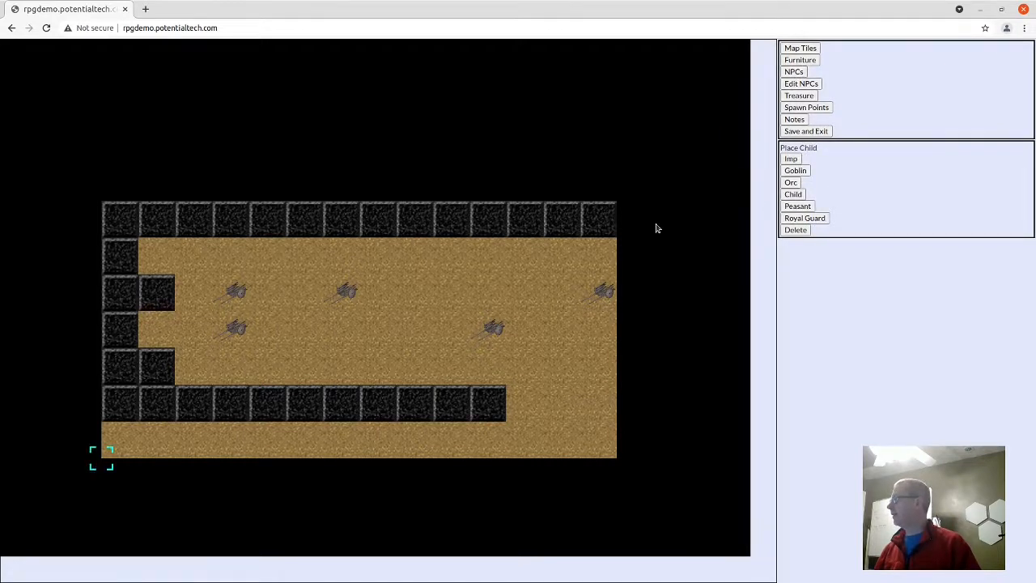
click(196, 312)
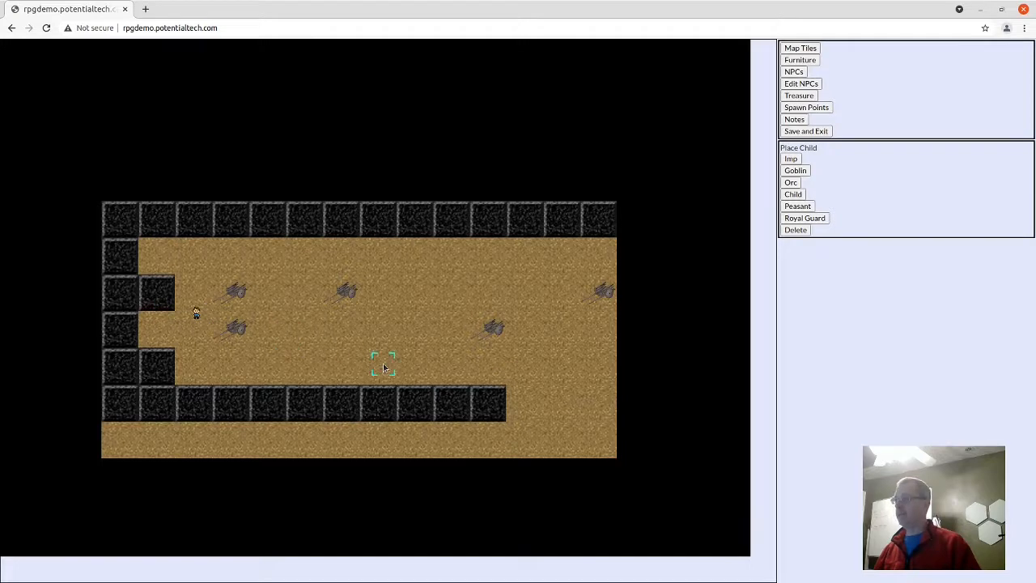
scroll(382, 360, up, 2)
scroll(251, 343, up, 3)
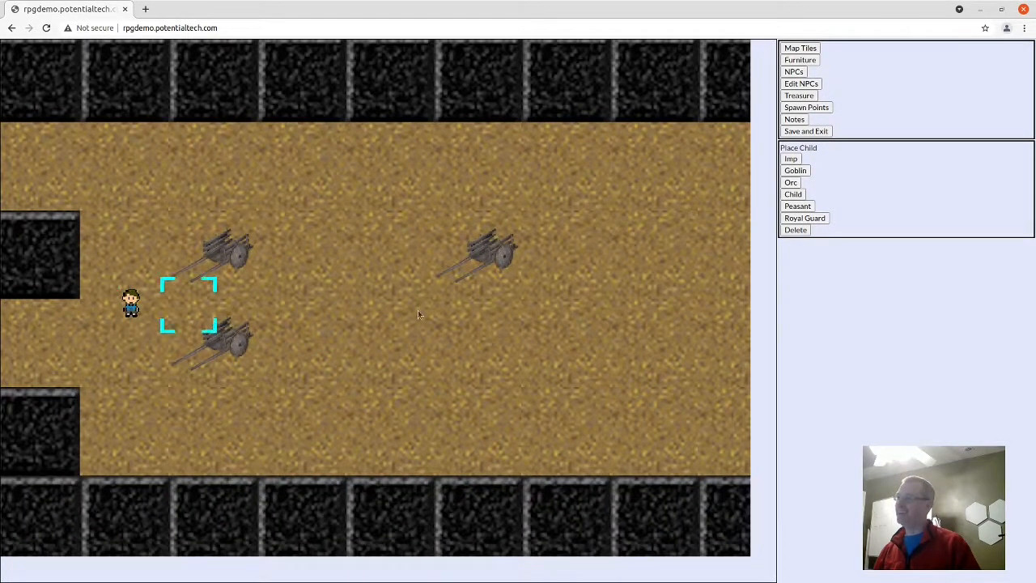
- Extend the corridor floor seven tiles eastward across its four open rows
scroll(437, 320, down, 4)
scroll(442, 322, down, 2)
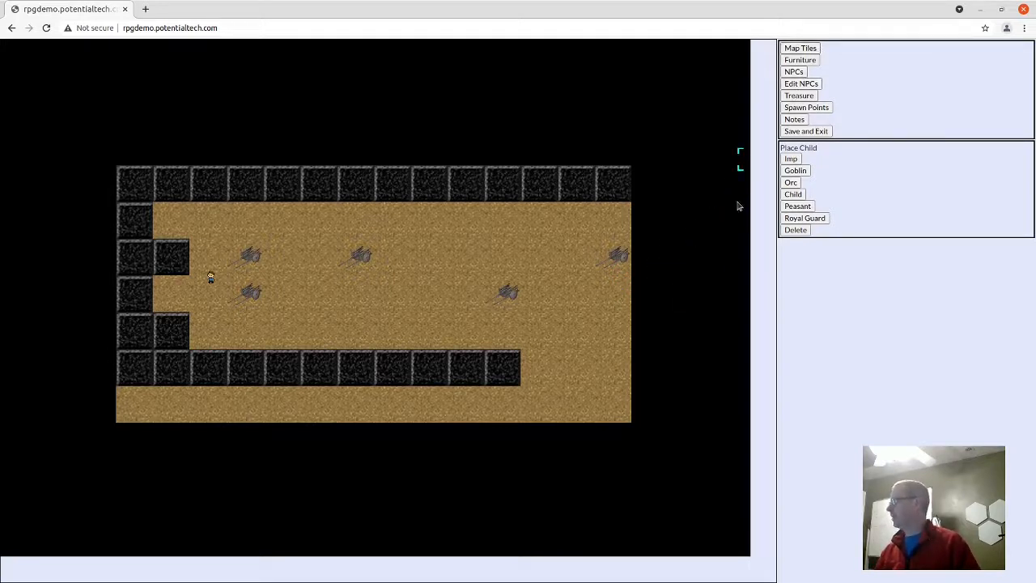
drag(680, 283, 572, 294)
scroll(572, 295, down, 2)
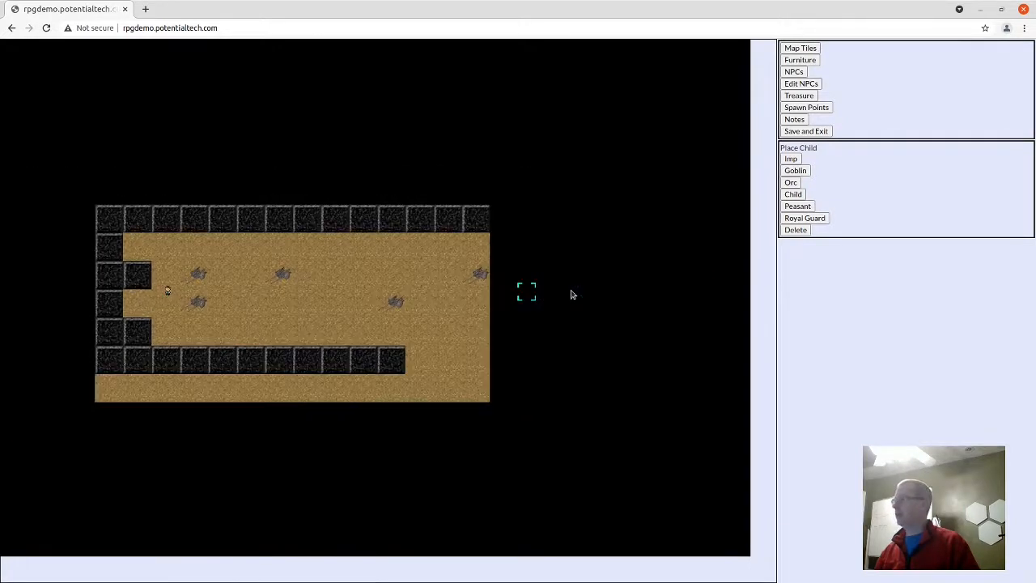
click(814, 49)
click(794, 159)
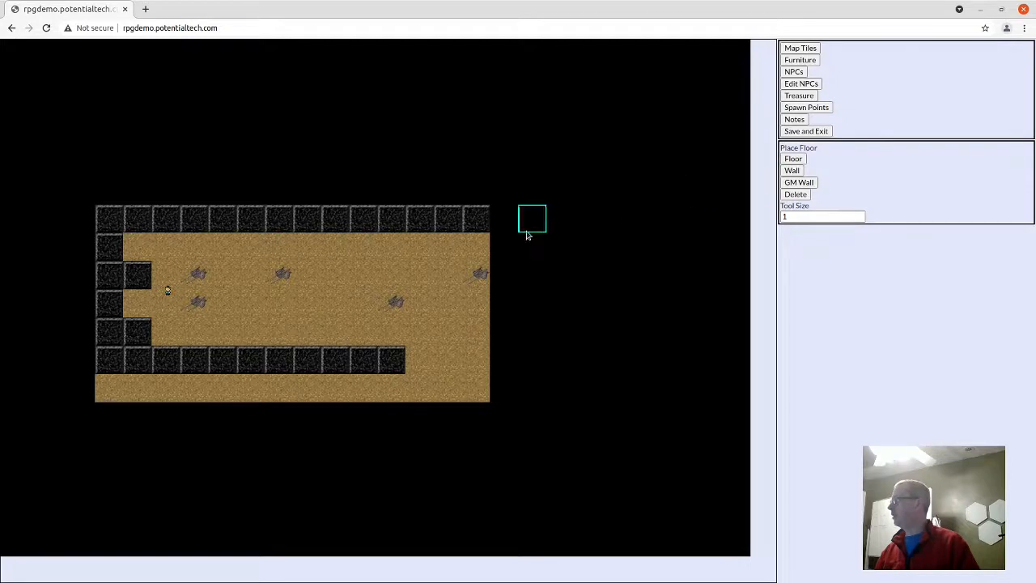
drag(483, 253, 671, 329)
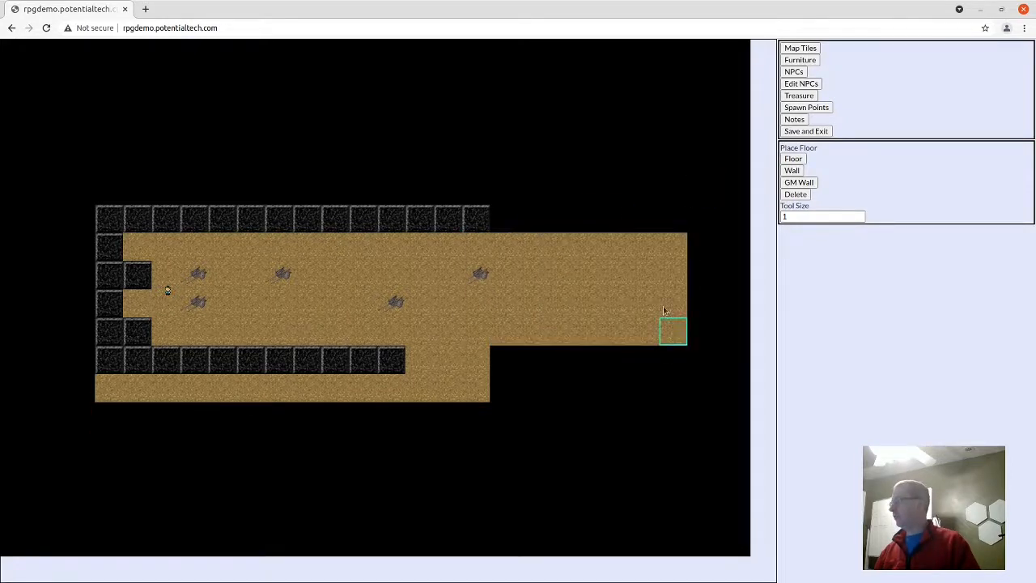
- Build seven-tile walls along the south and north sides of the new eastern floor section
click(792, 170)
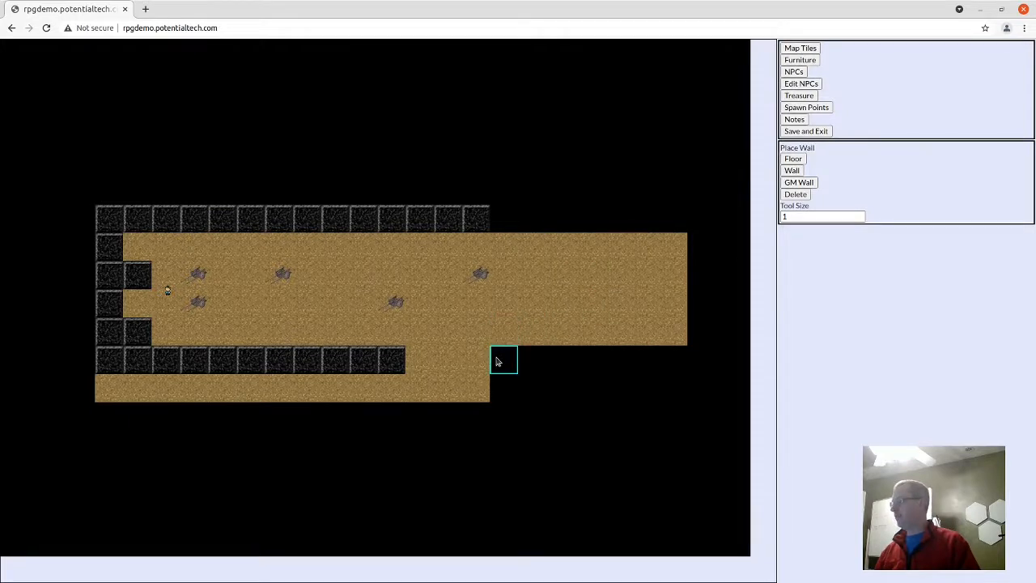
drag(499, 360, 677, 361)
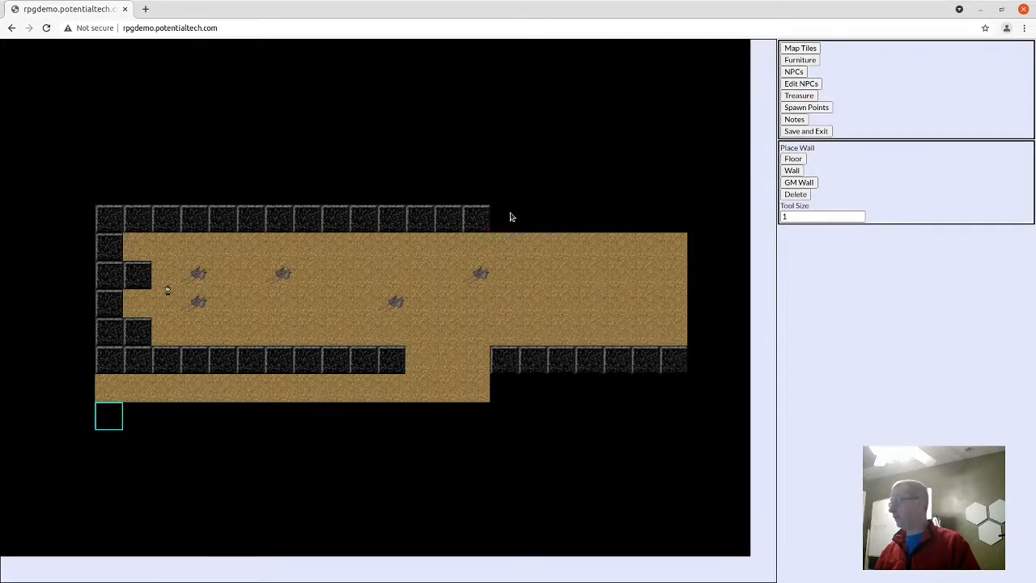
drag(685, 217, 487, 218)
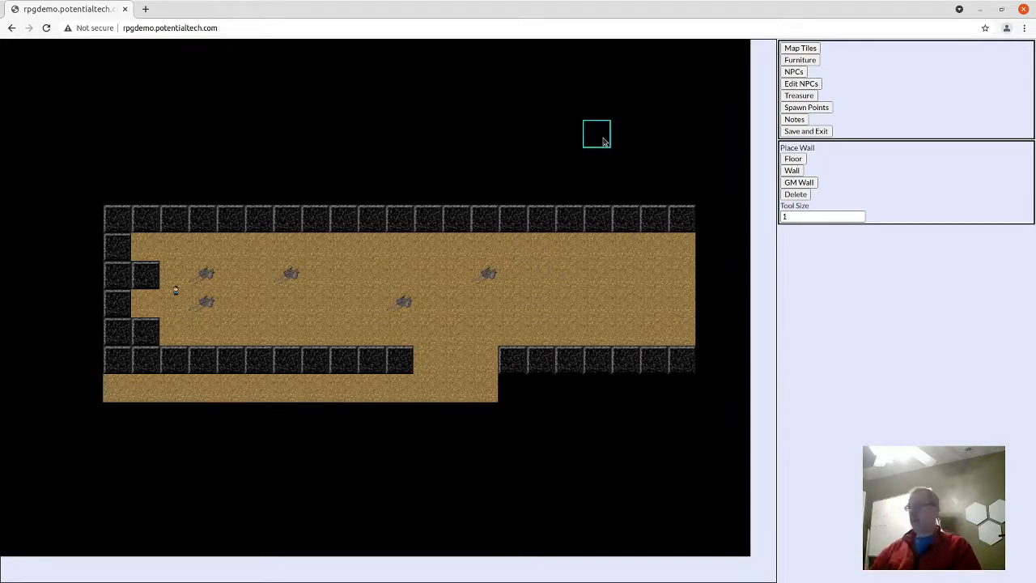
scroll(522, 296, up, 1)
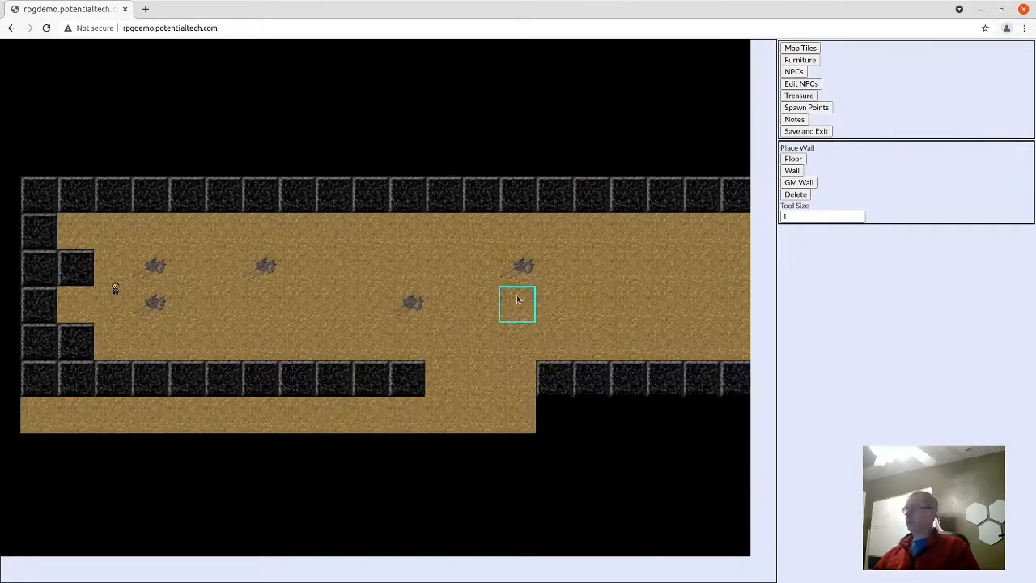
drag(517, 300, 551, 305)
drag(620, 317, 534, 319)
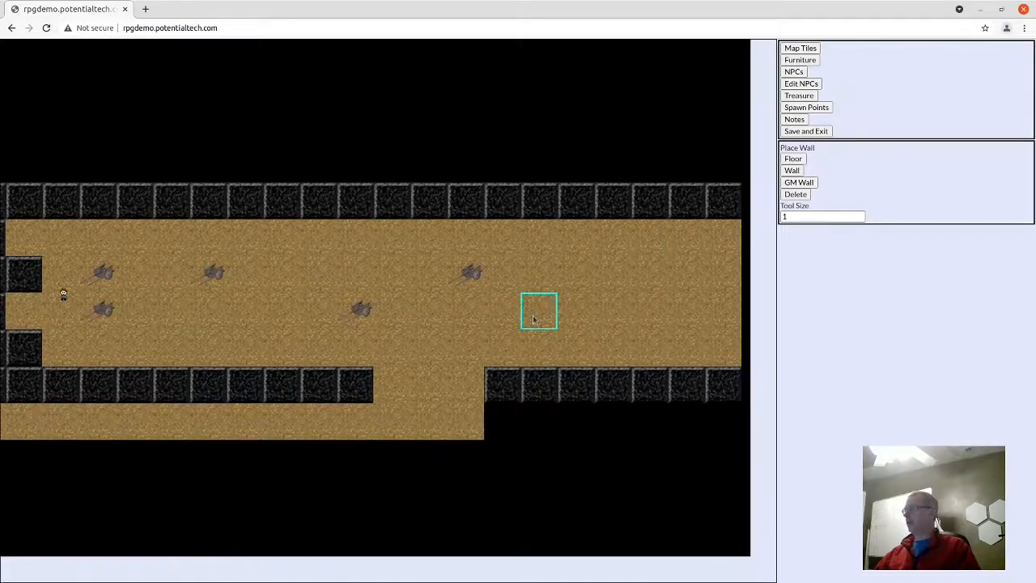
drag(614, 273, 553, 313)
scroll(555, 312, down, 1)
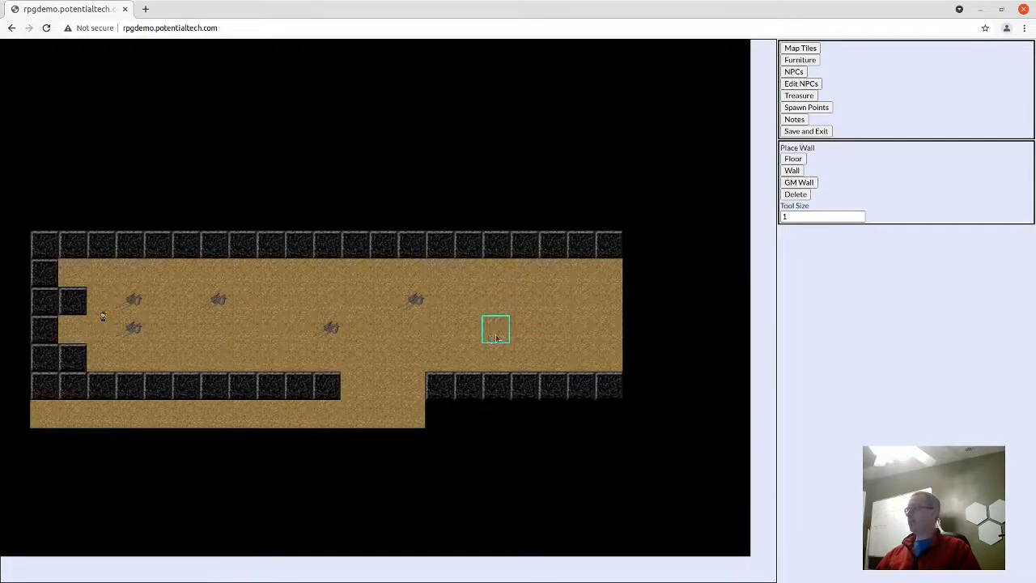
- Place four Peasant NPCs along the corridor: two near the western carts, one west of the lower middle cart, and one near the easternmost cart
drag(495, 329, 551, 329)
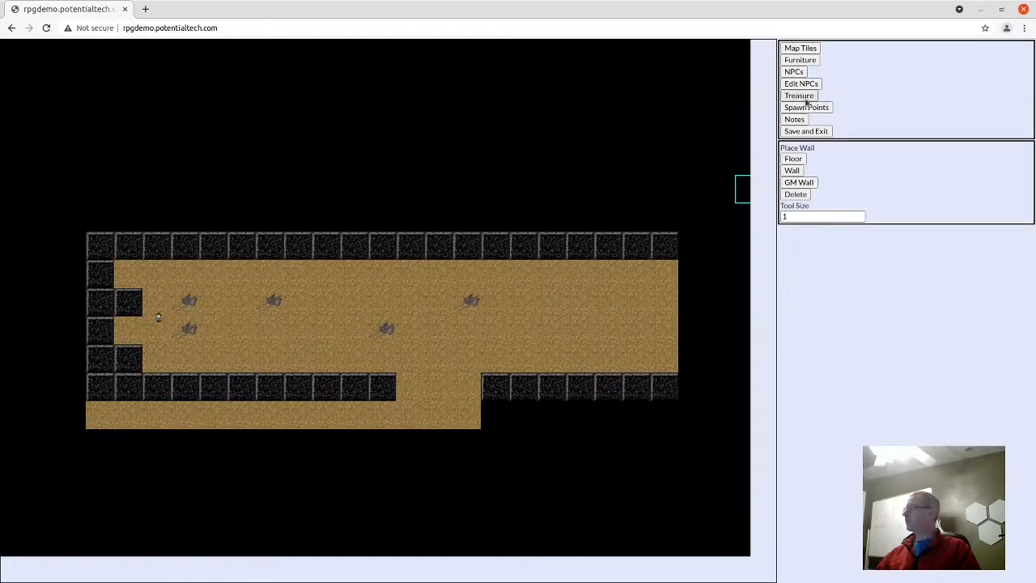
click(798, 72)
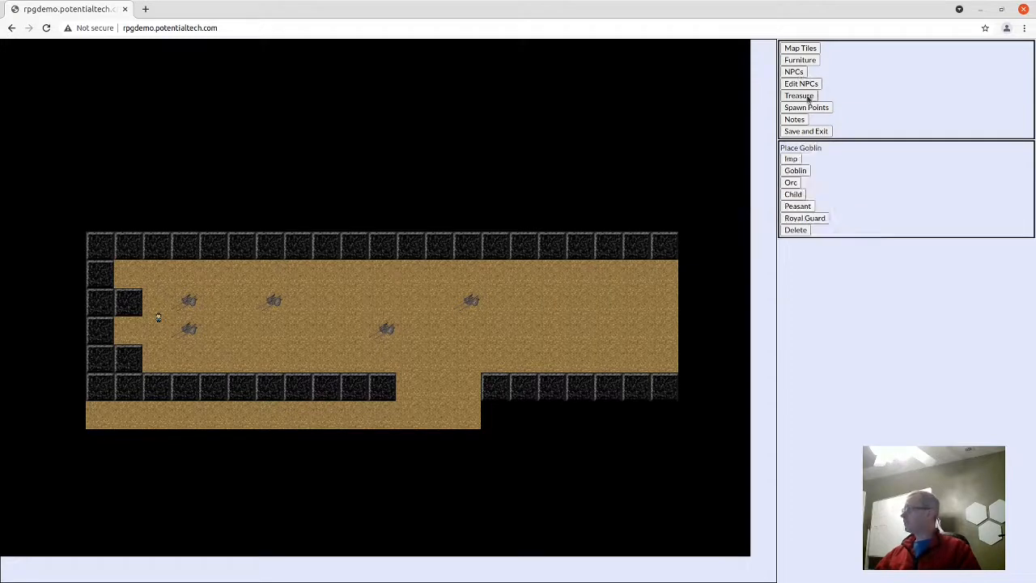
click(803, 206)
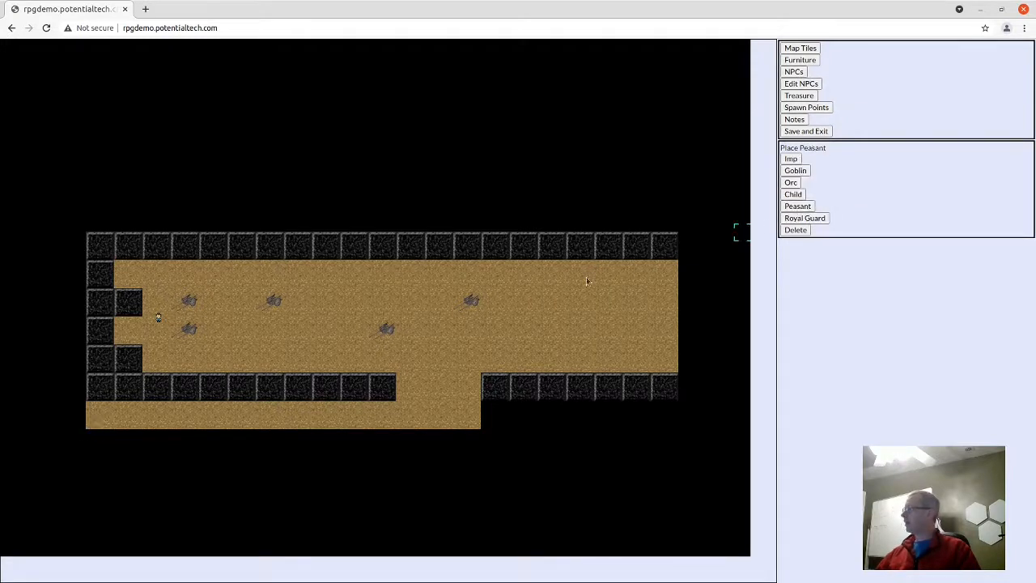
click(357, 330)
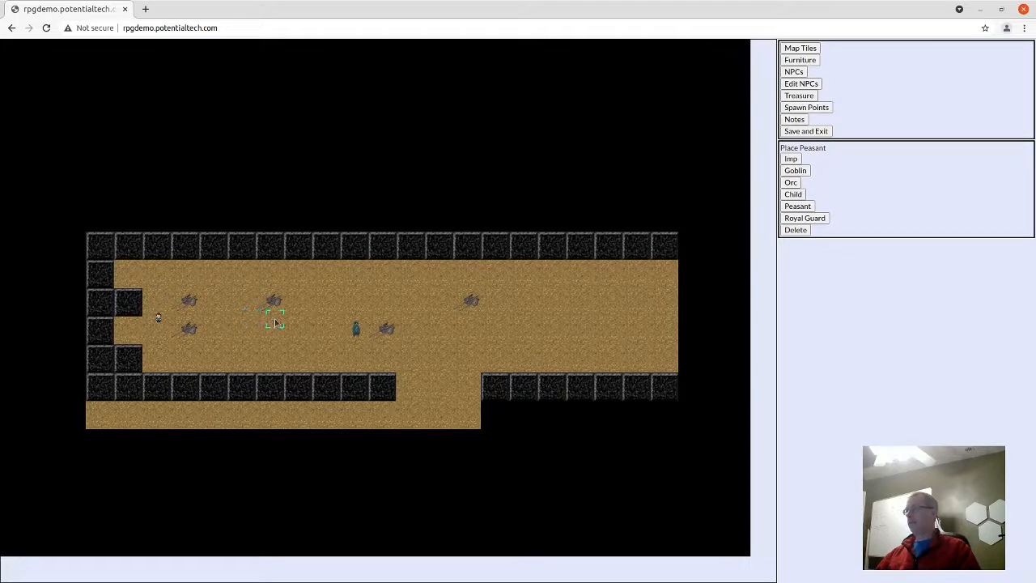
click(274, 322)
click(229, 326)
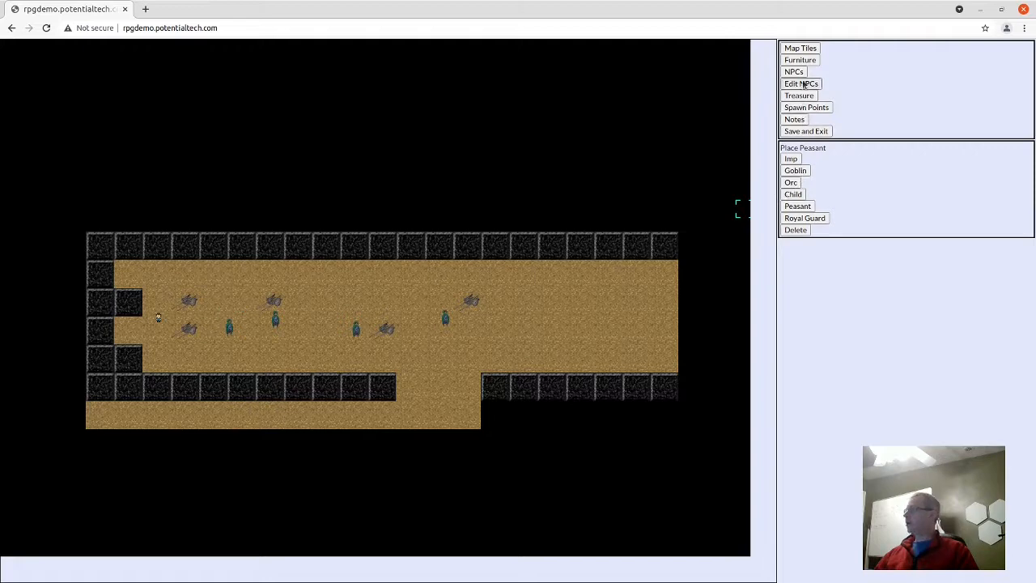
- Place four Royal Guard NPCs in a spaced line alongside the hand carts, from between the western carts to just east of the last cart
click(804, 218)
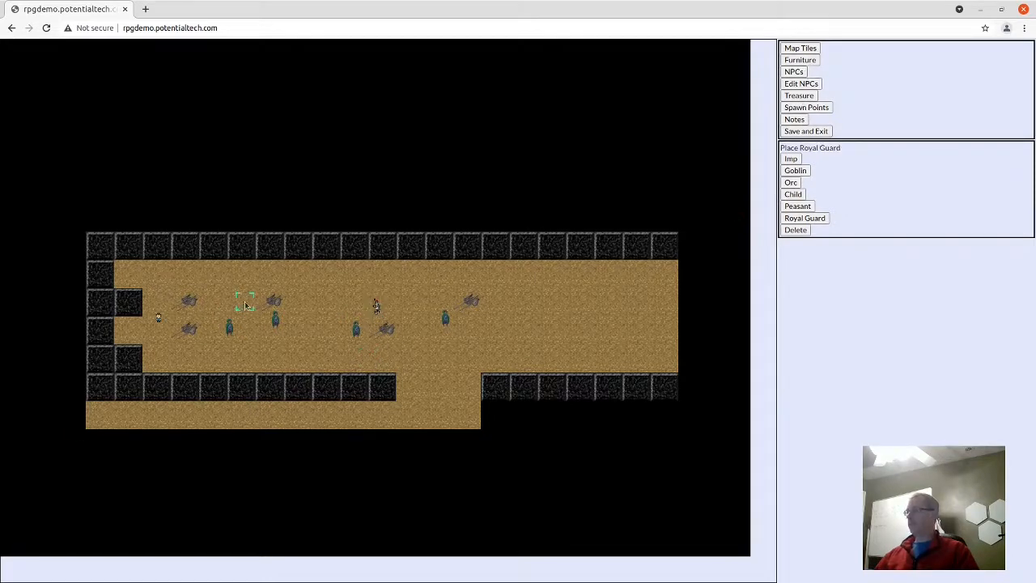
click(499, 309)
click(428, 308)
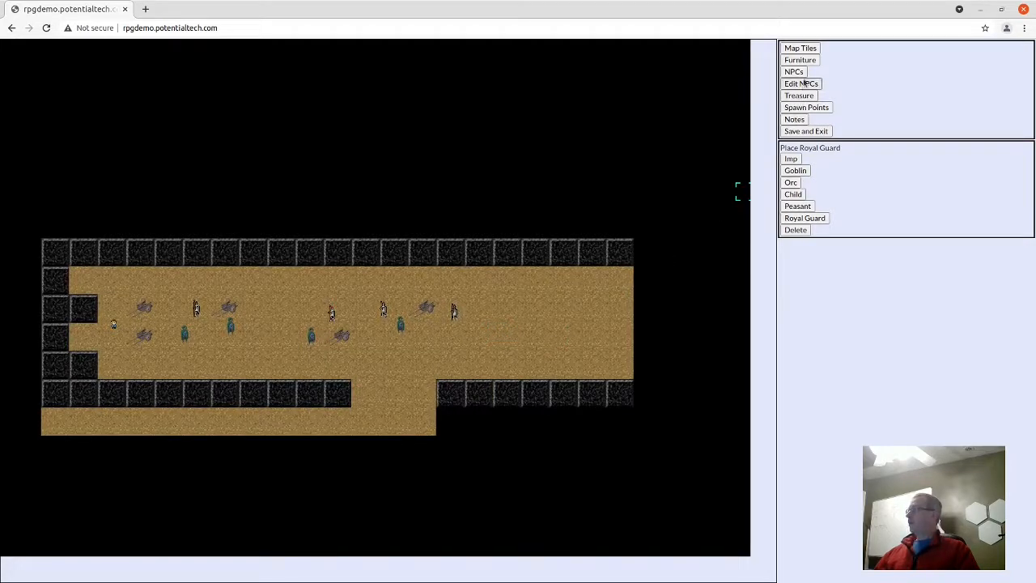
- Place four adjacent spawn points in the corridor's southernmost row, beside the opening in the south wall
click(806, 119)
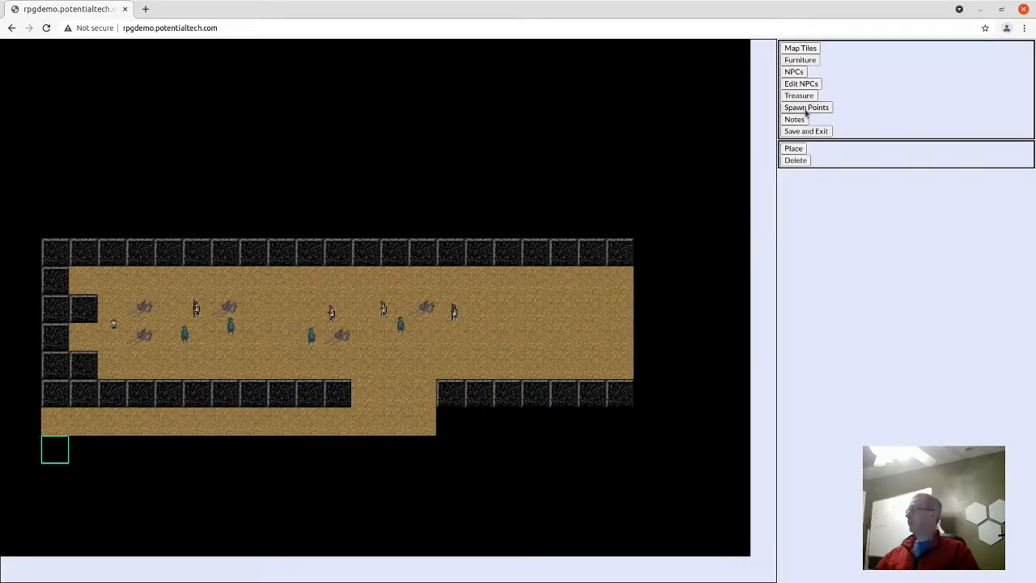
click(793, 148)
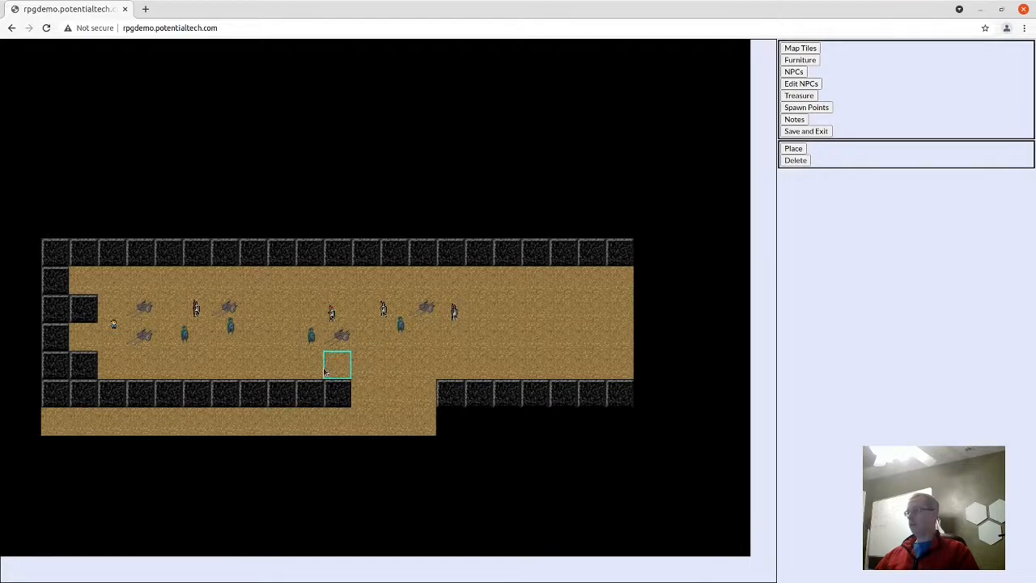
scroll(354, 364, up, 3)
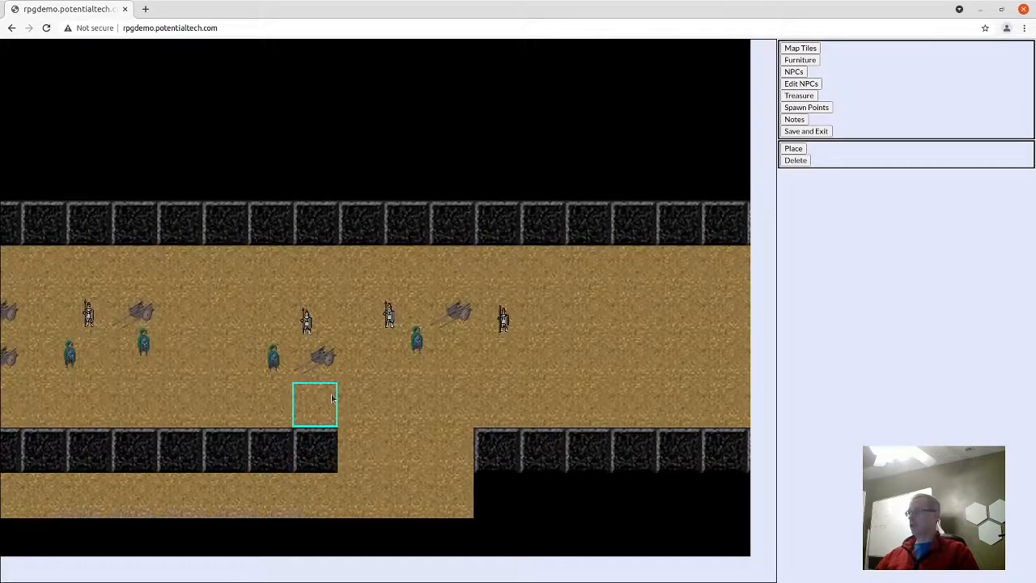
drag(312, 393, 448, 370)
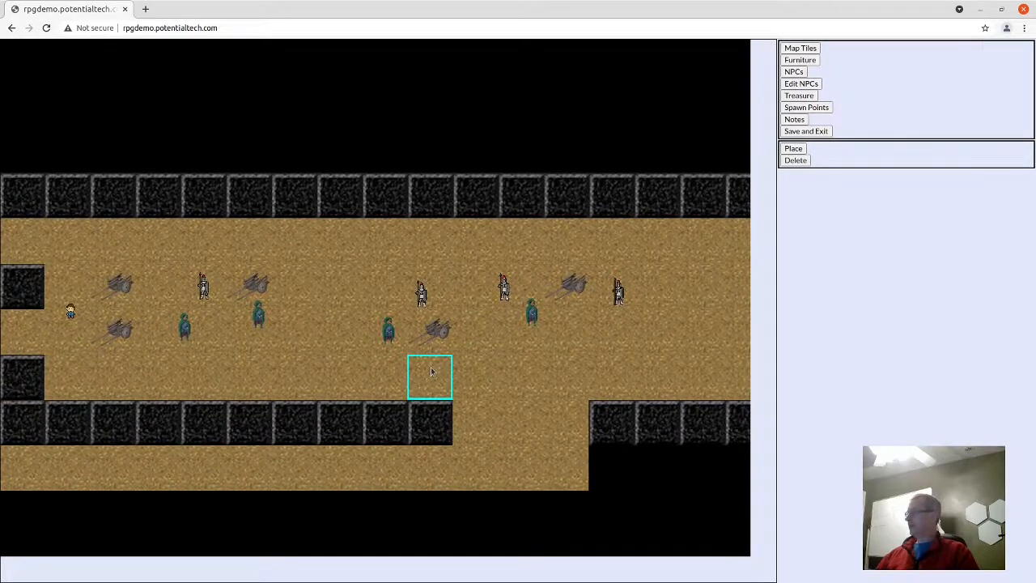
click(431, 373)
click(476, 375)
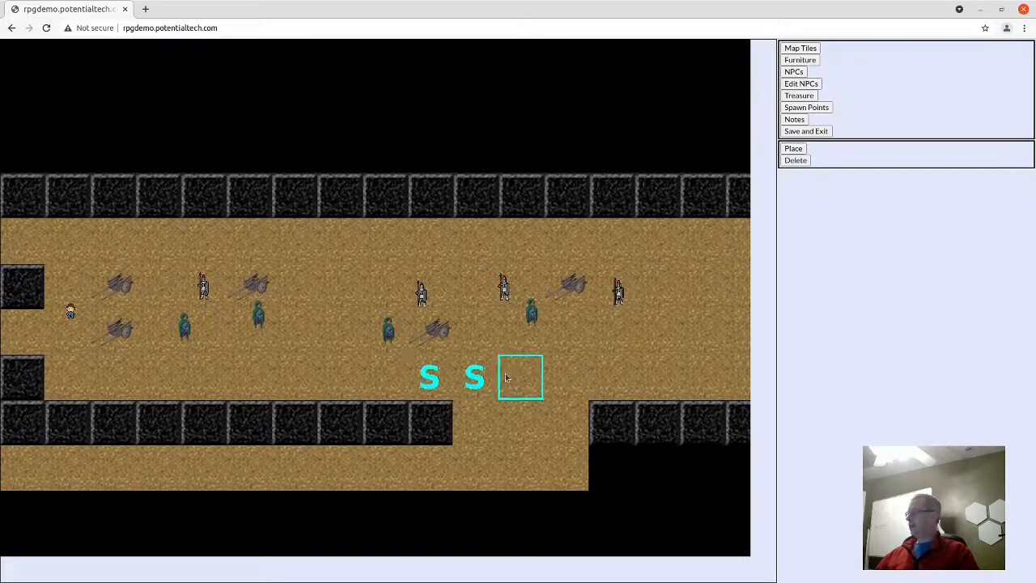
click(507, 378)
click(549, 381)
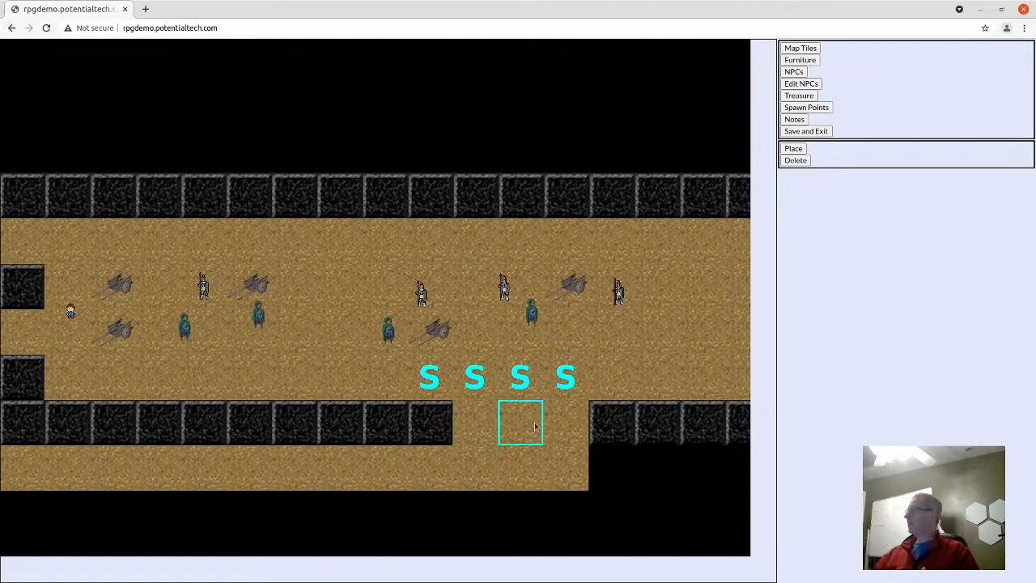
- Add three more Royal Guards: one east of the upper second cart and two stacked east of the existing guard line
scroll(534, 427, down, 1)
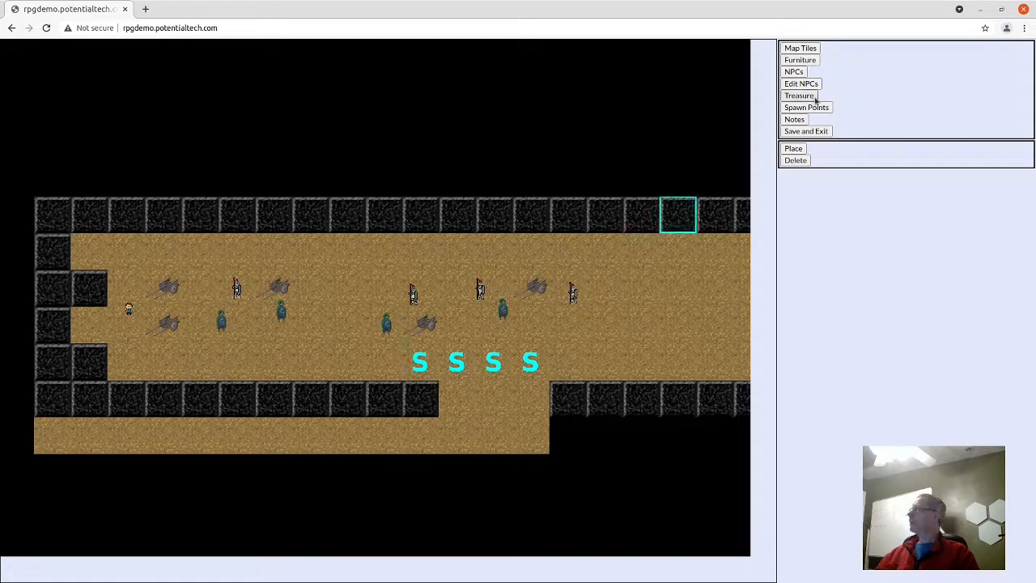
click(802, 73)
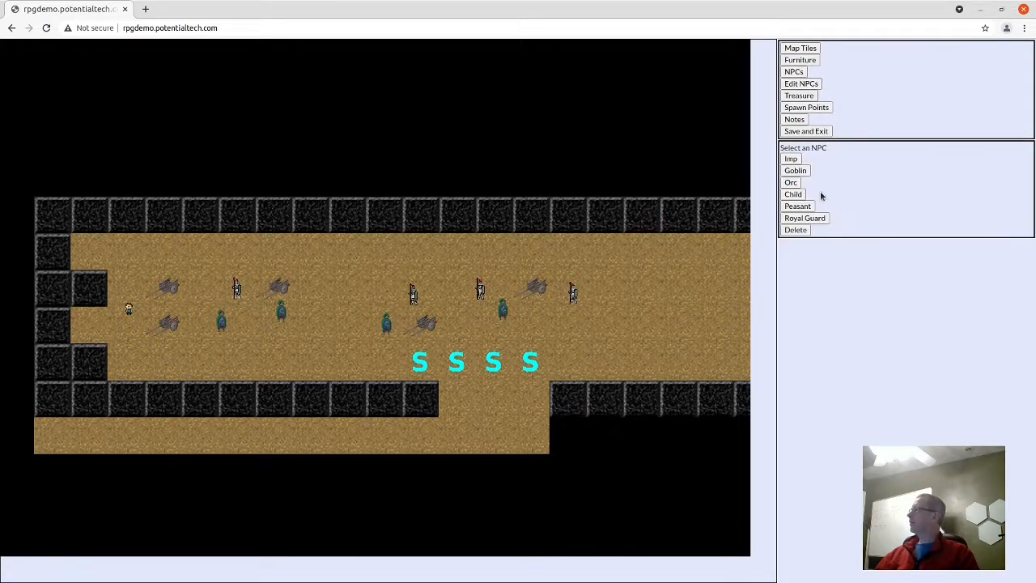
click(812, 218)
click(341, 293)
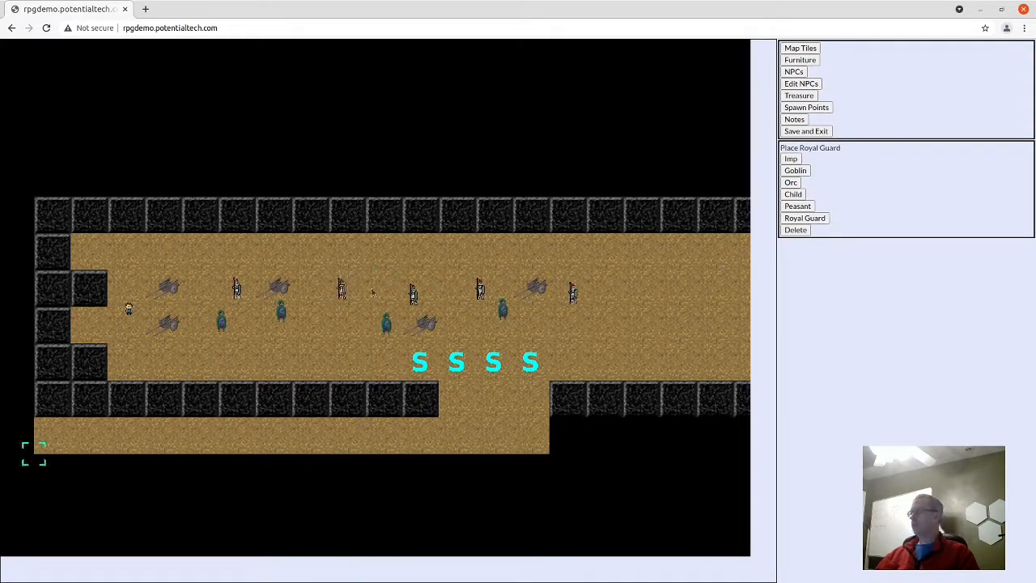
click(625, 302)
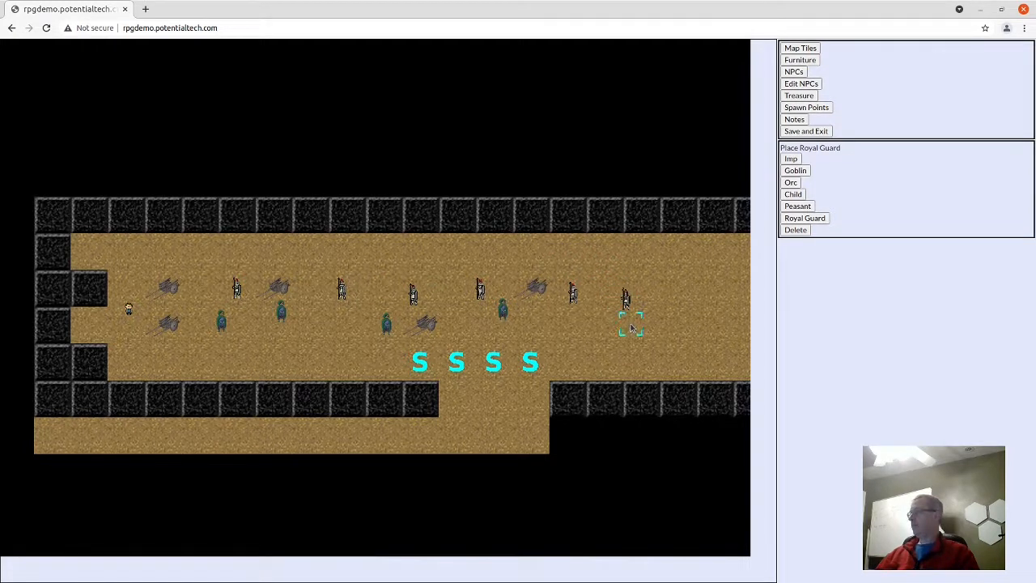
click(631, 327)
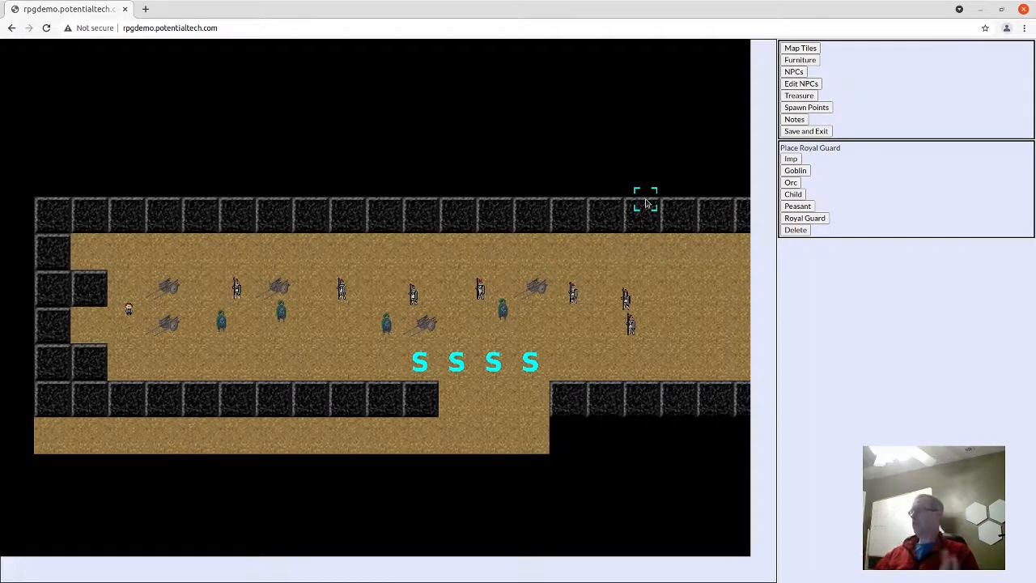
- Lay a 12-by-5-tile floor area north of the corridor wall, plus a 4-by-3-tile extension on its west side
scroll(645, 202, down, 1)
scroll(613, 282, down, 1)
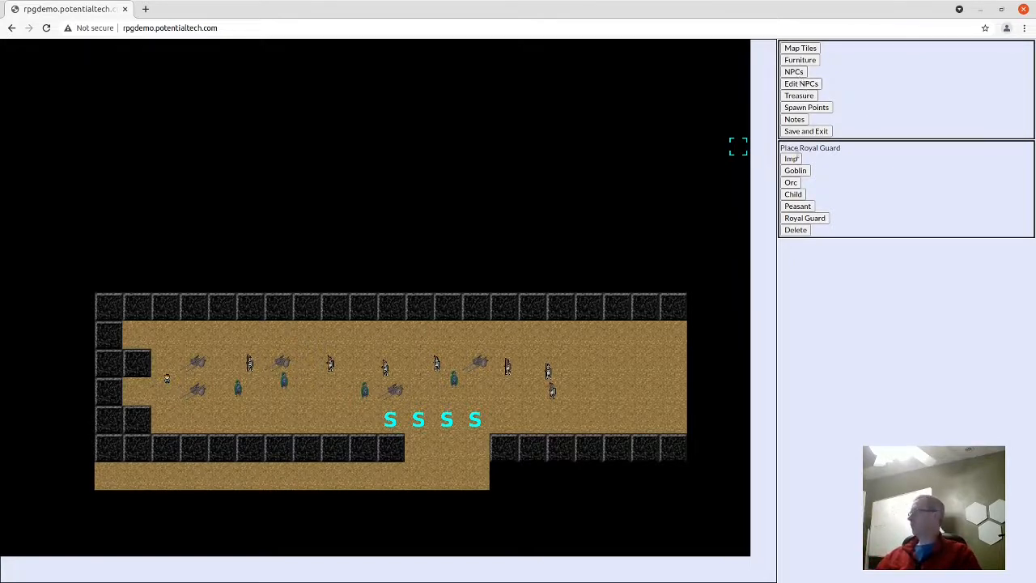
click(799, 50)
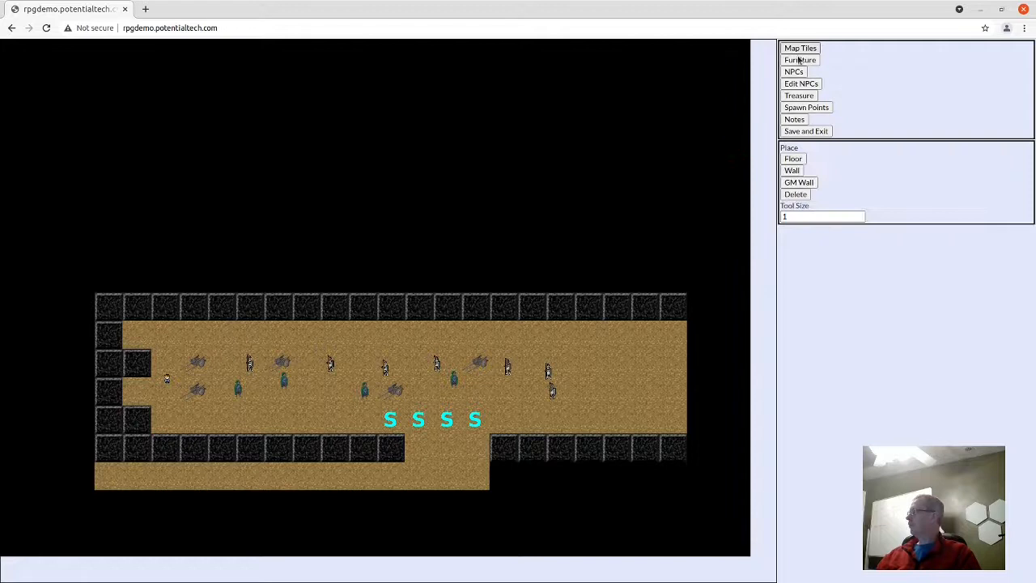
click(794, 160)
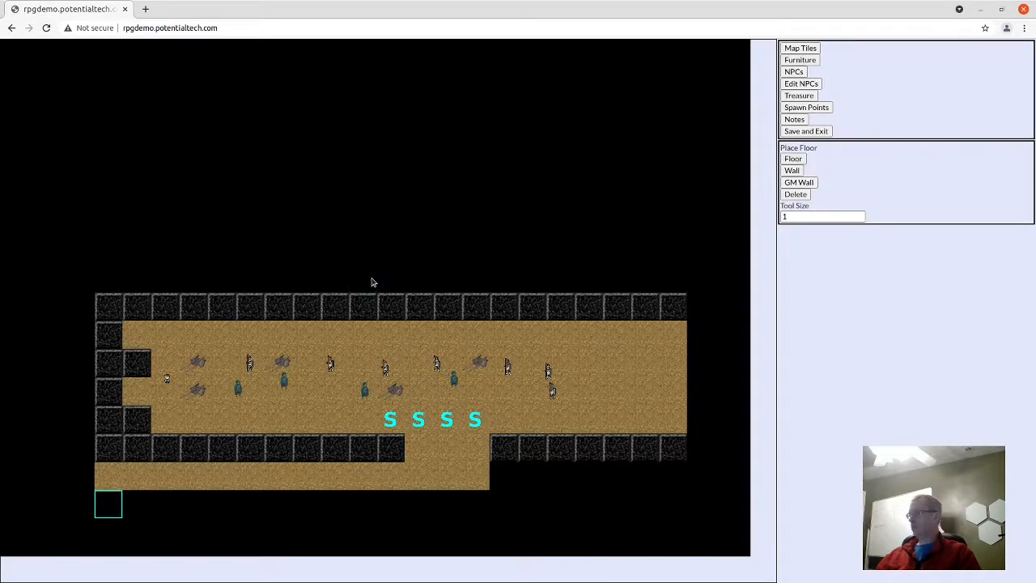
drag(370, 283, 679, 183)
scroll(560, 281, up, 2)
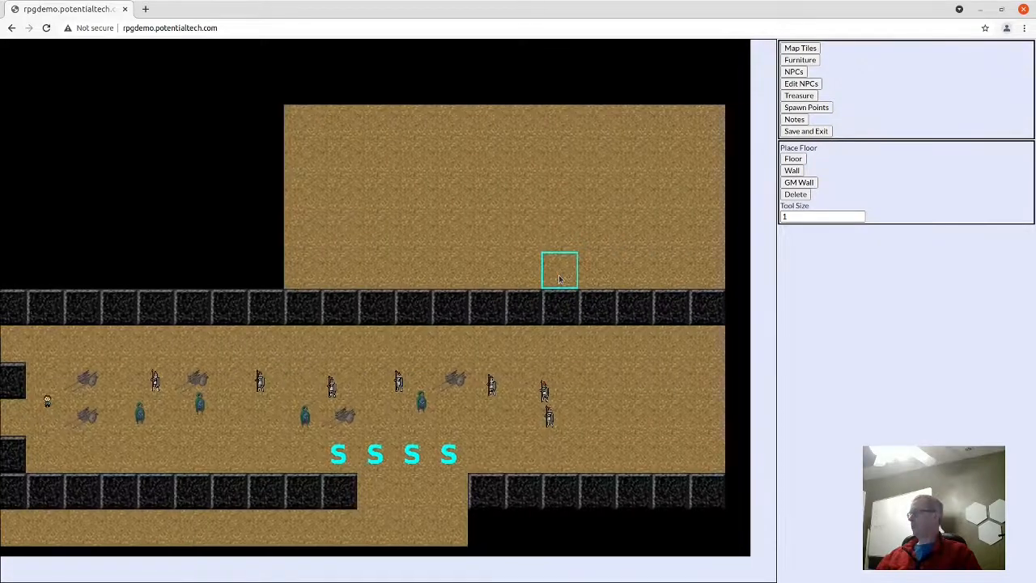
drag(269, 274, 164, 196)
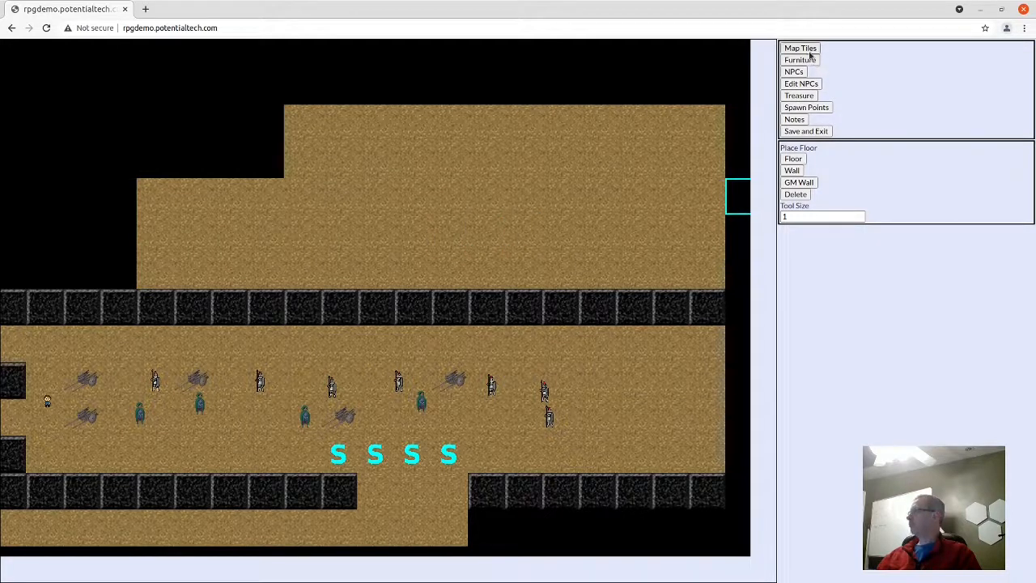
- Open three two-tile-wide gaps in the corridor's north wall by replacing wall tiles with floor
drag(275, 316, 297, 314)
drag(497, 317, 523, 316)
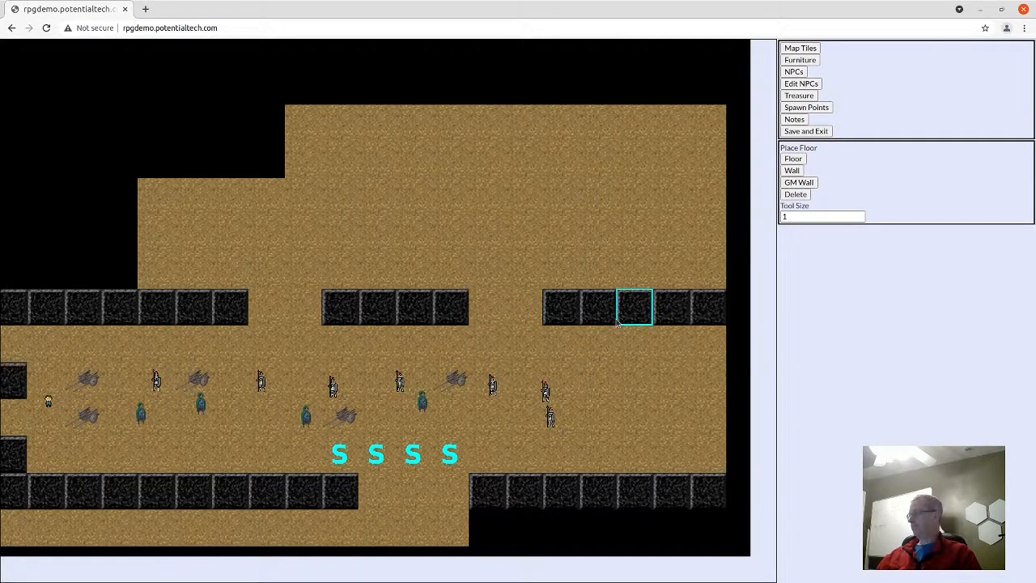
drag(643, 321, 657, 324)
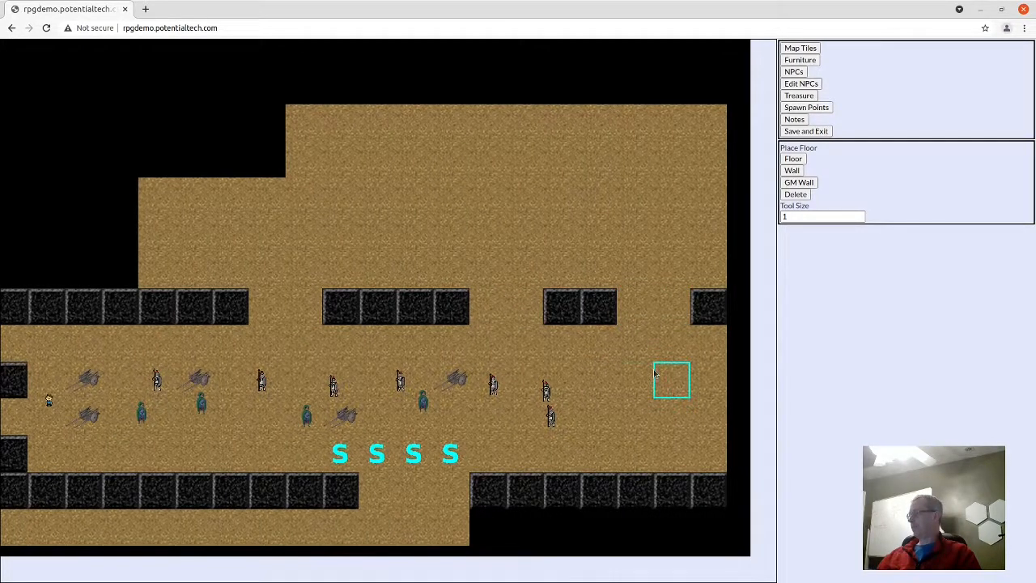
- Close the corridor's east end with a six-tile wall and add two stacked wall tiles jutting inward at its middle
scroll(654, 370, down, 2)
drag(654, 370, 589, 361)
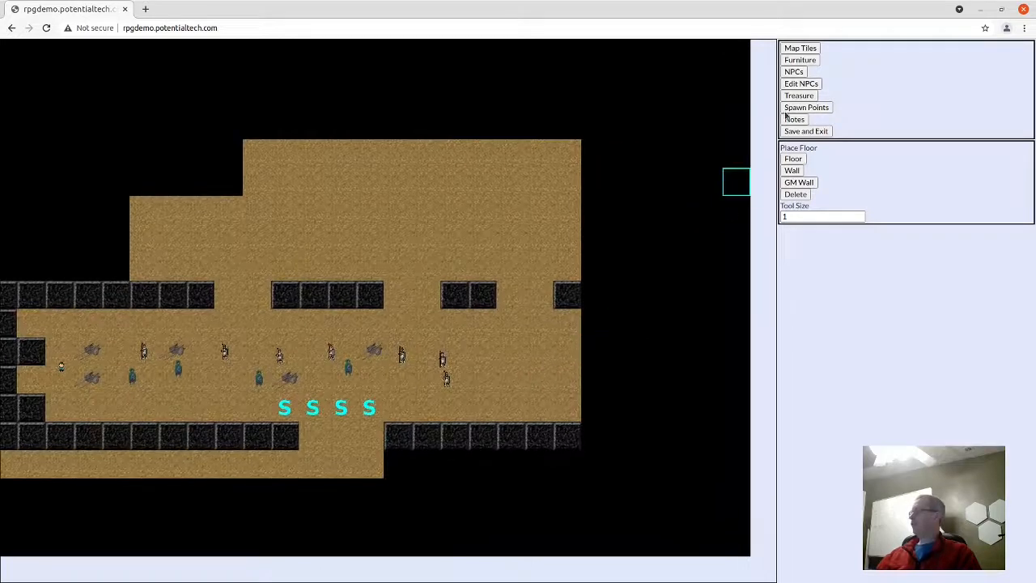
click(793, 172)
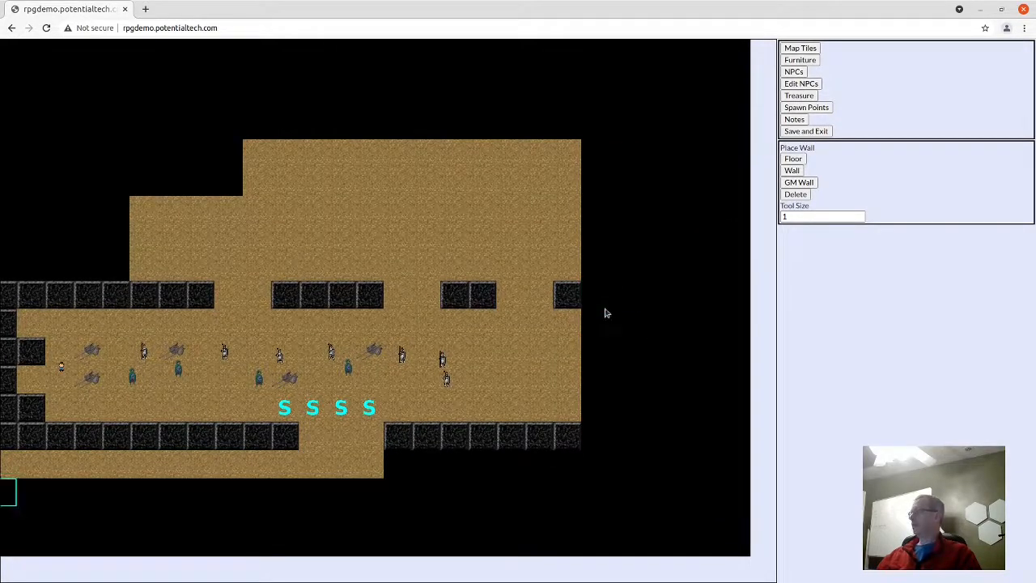
drag(600, 293, 604, 437)
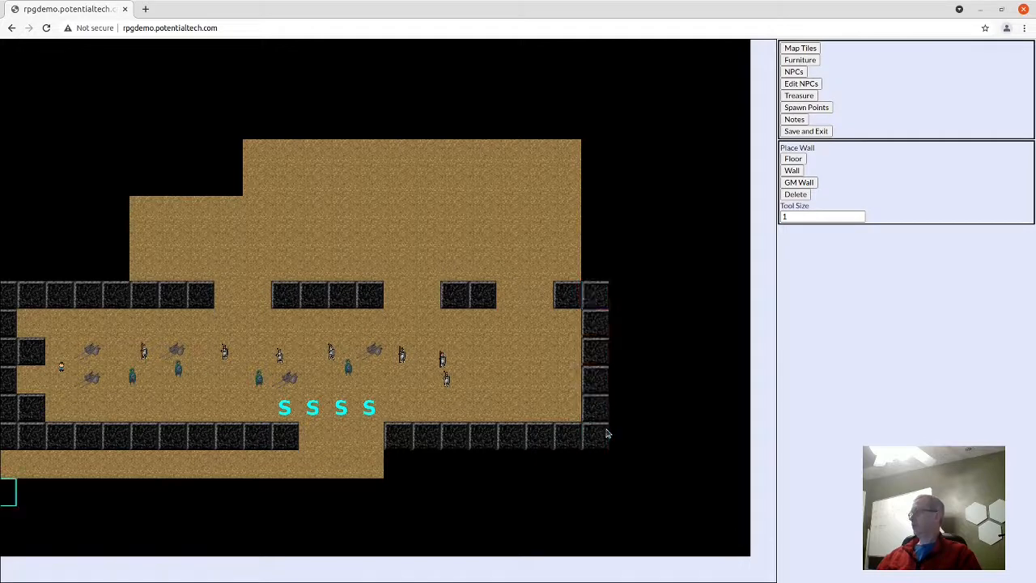
click(567, 353)
click(567, 375)
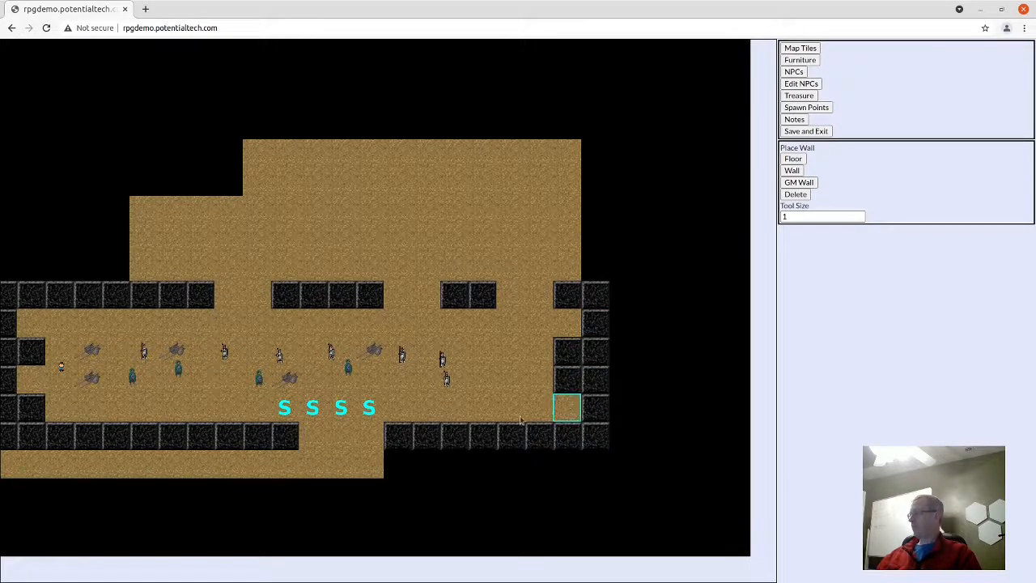
- Place two Goblin NPCs side by side in each of the three gaps in the north wall
right_click(405, 427)
click(455, 384)
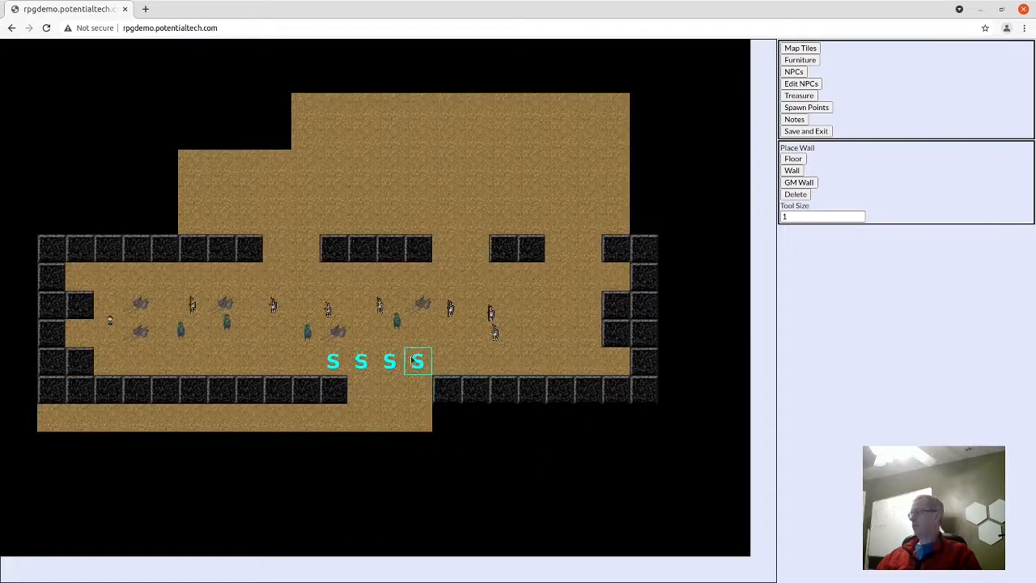
drag(411, 356, 458, 415)
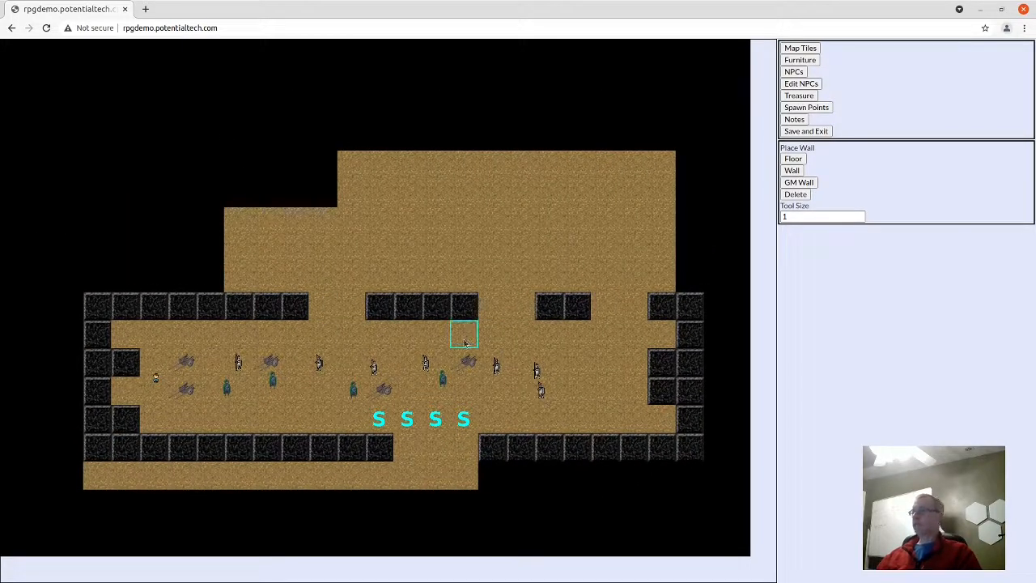
click(794, 72)
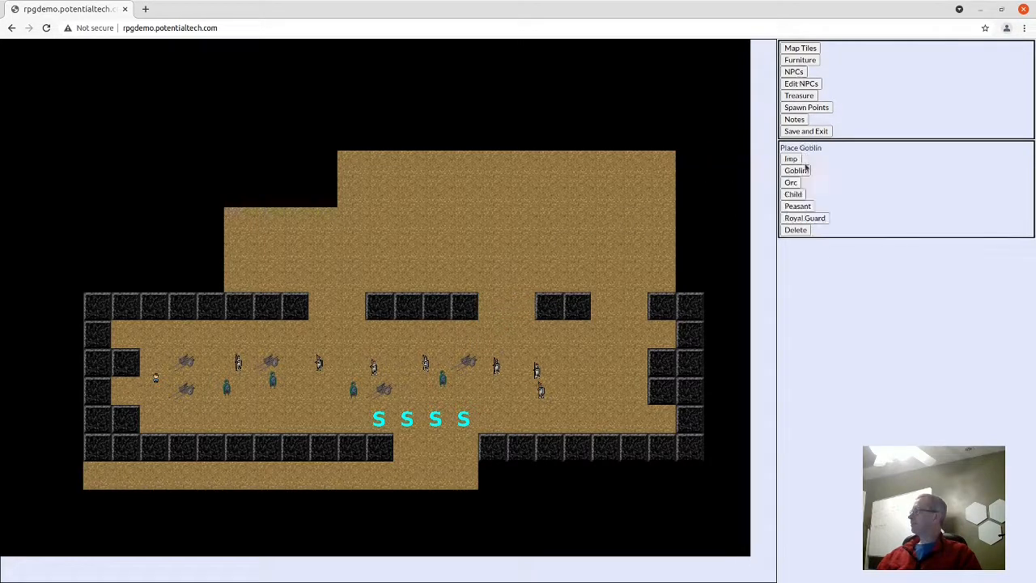
click(605, 306)
click(633, 306)
click(516, 307)
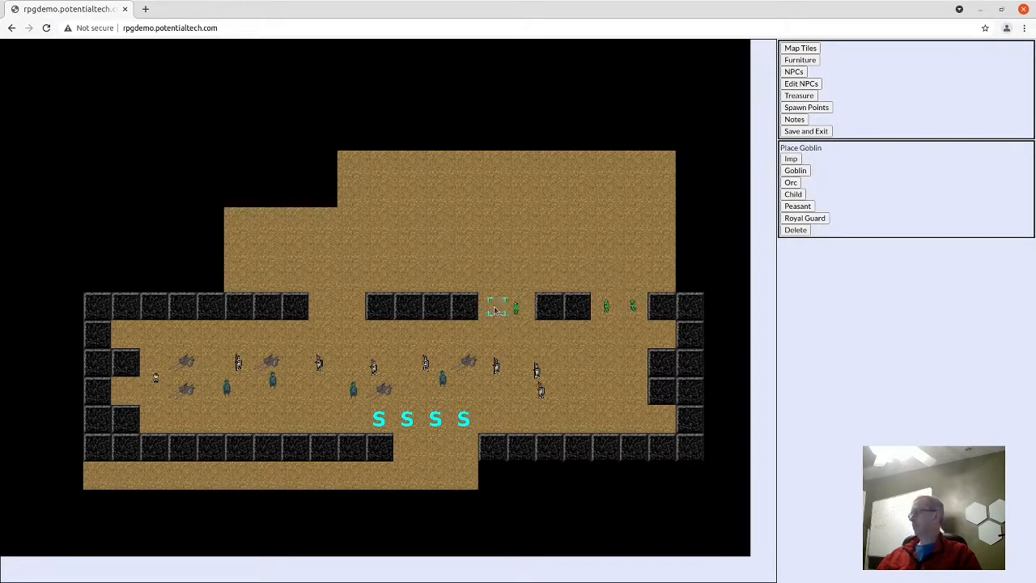
click(325, 306)
- Place a row of three Goblins on the floor just north of each of the three wall gaps
click(310, 277)
click(330, 277)
click(352, 277)
click(480, 278)
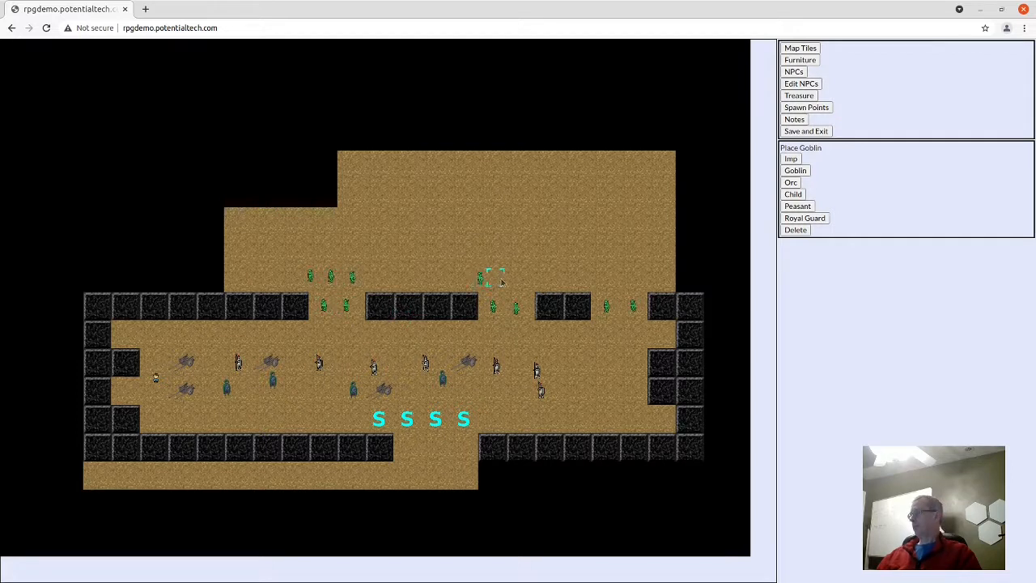
click(507, 279)
click(531, 278)
click(587, 281)
click(618, 283)
click(640, 279)
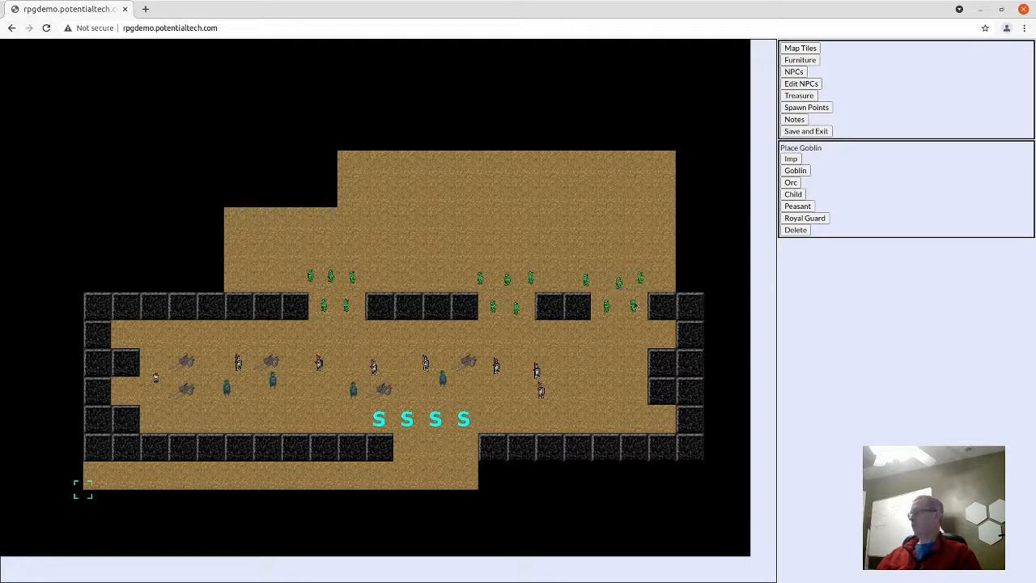
- Place Goblins in the corridor's two east-end corners, above and below the wall tiles jutting inward
click(658, 420)
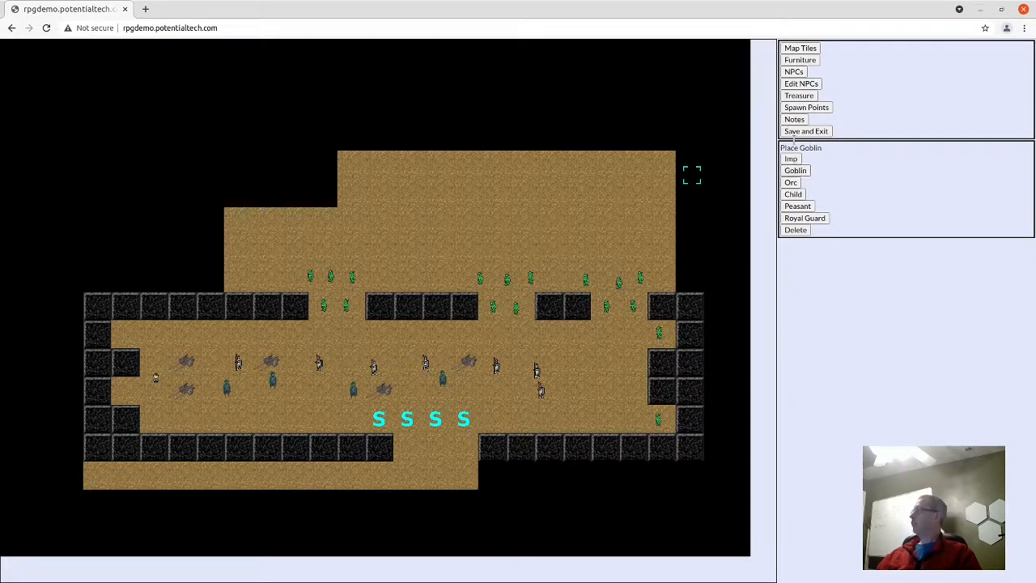
- Lay a 16-tile row of GM Wall across the floor directly north of the Goblin trios
click(807, 50)
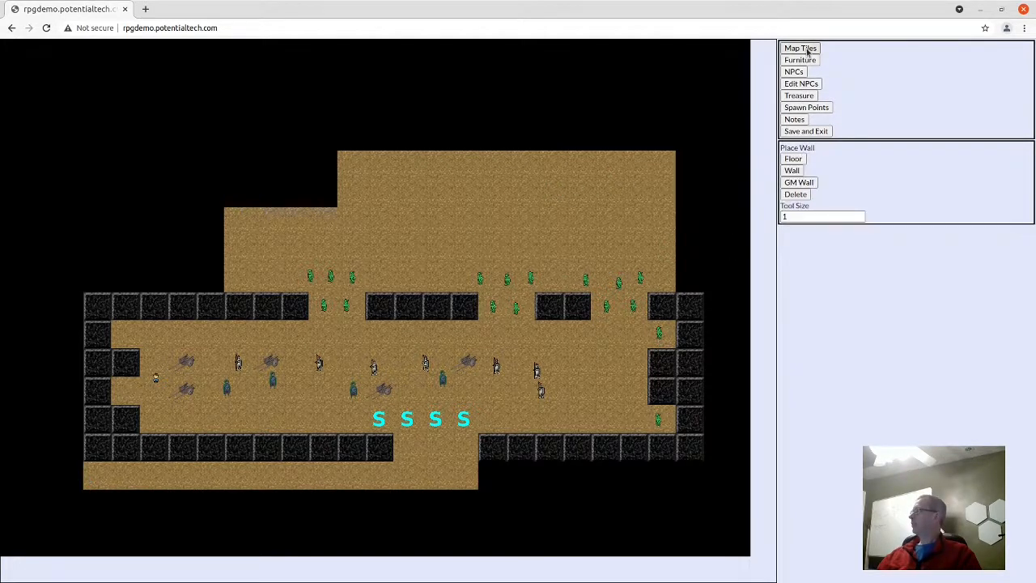
click(799, 183)
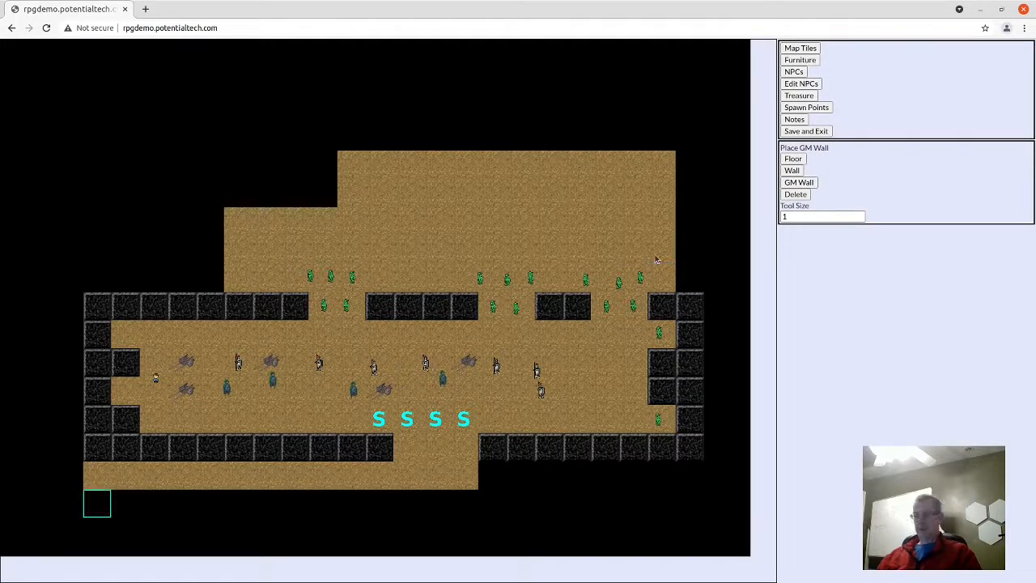
drag(660, 251, 267, 248)
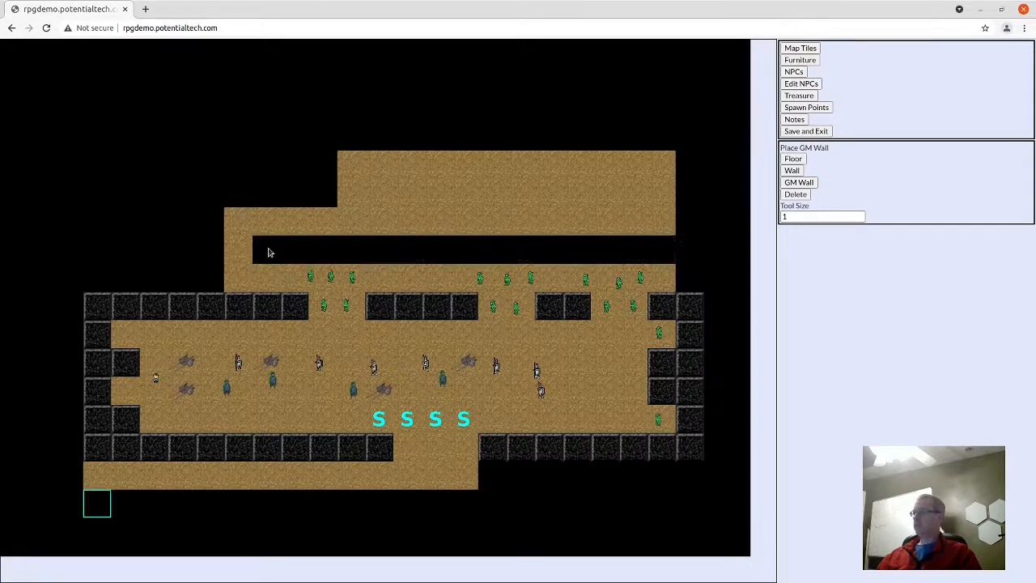
click(692, 258)
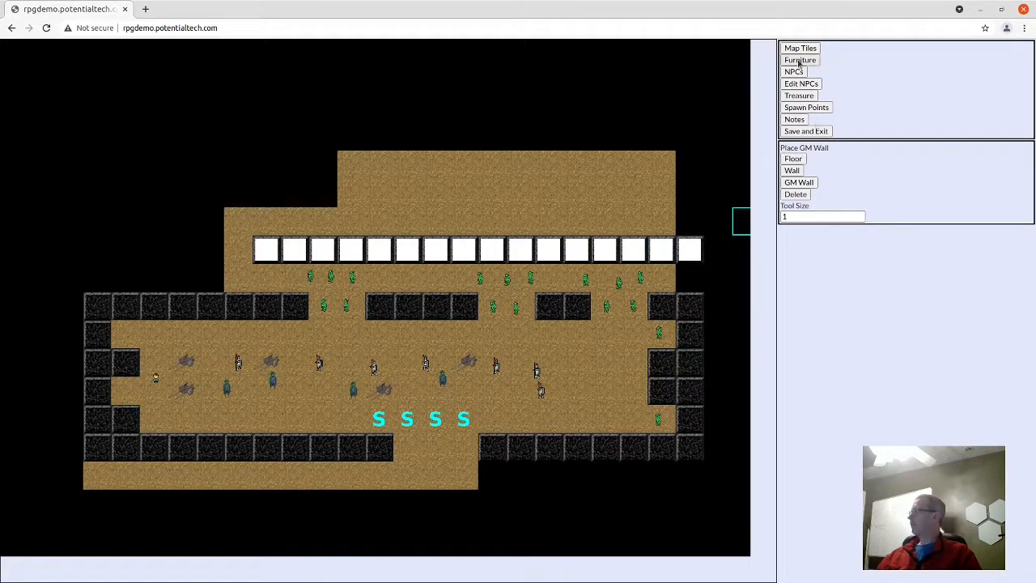
- Add a floor tile beneath the GM Wall's east end and delete the surplus floor north and west of the GM Wall
click(793, 158)
click(690, 277)
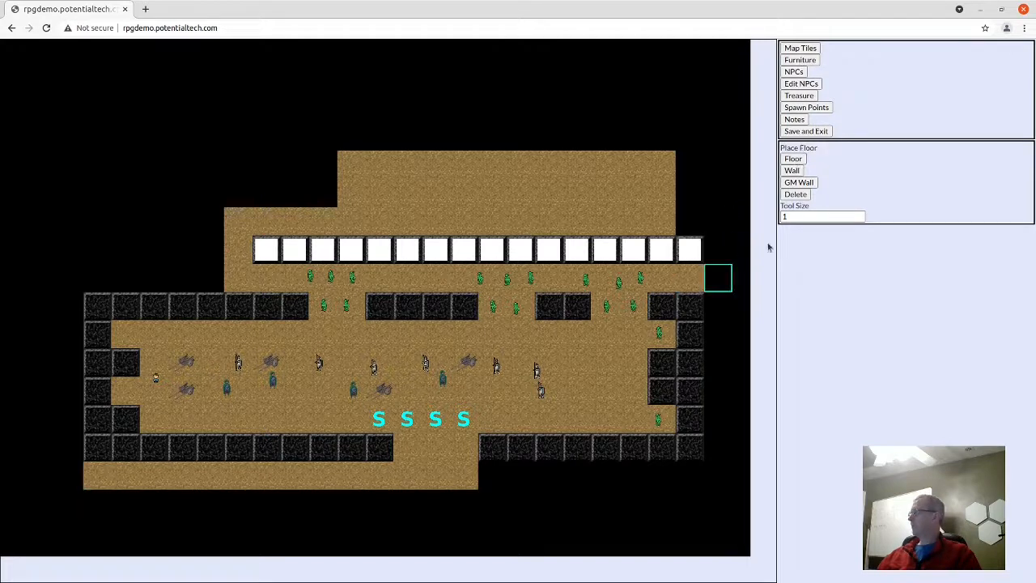
click(796, 195)
drag(664, 158, 238, 278)
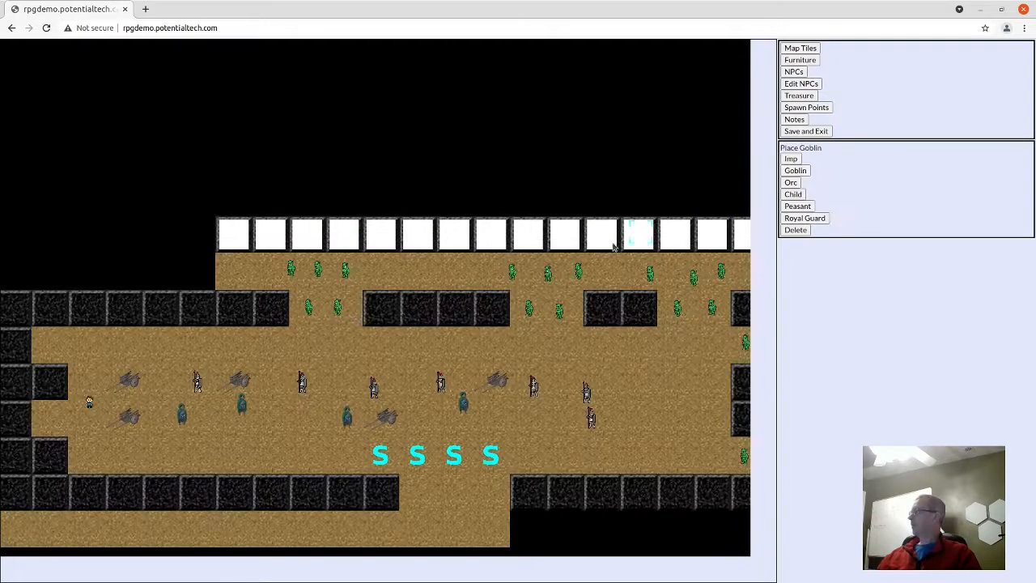
- Place more Goblins between the trios and at both ends of the row beneath the GM Wall
click(615, 273)
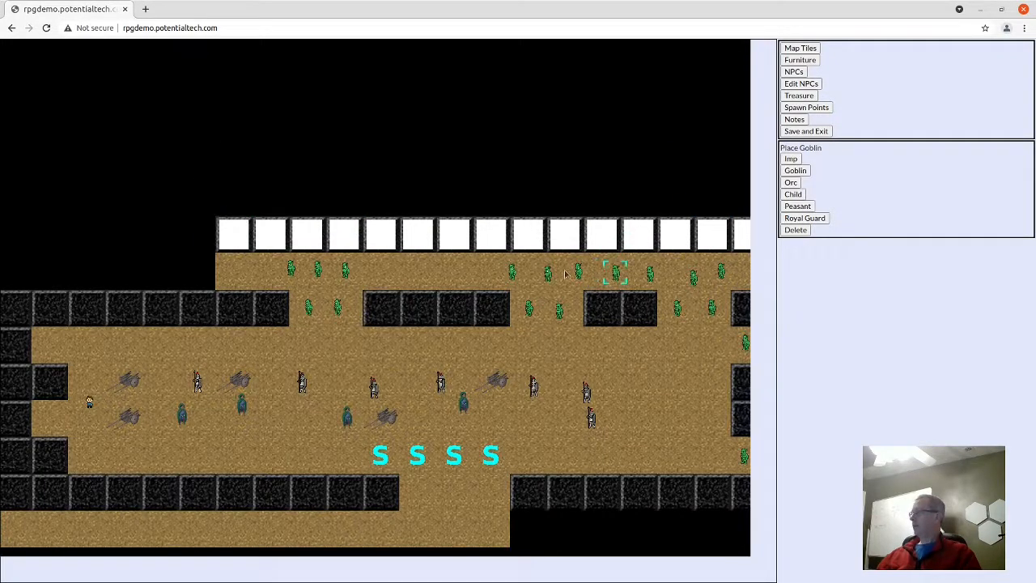
click(372, 269)
click(397, 268)
click(427, 269)
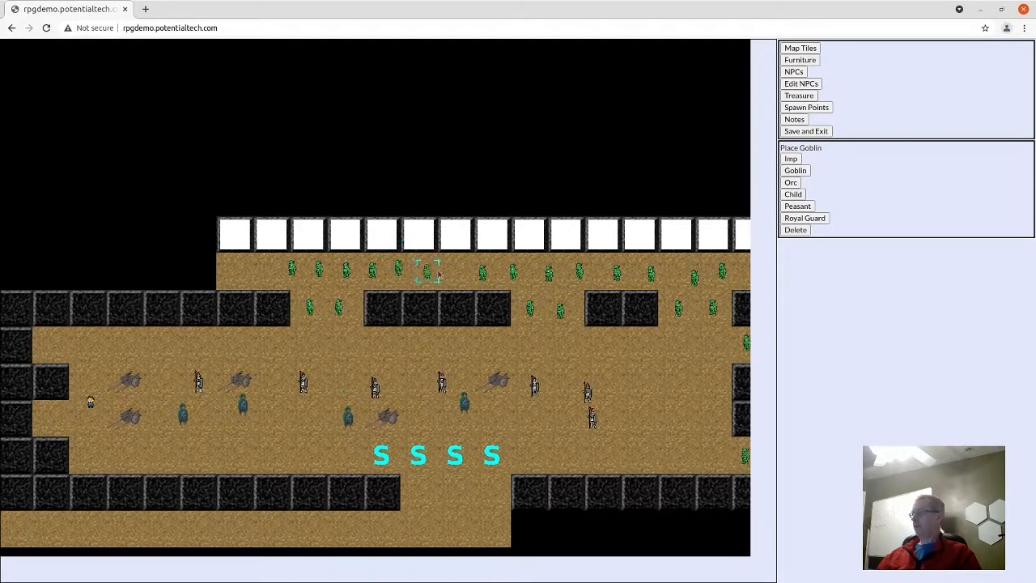
click(456, 270)
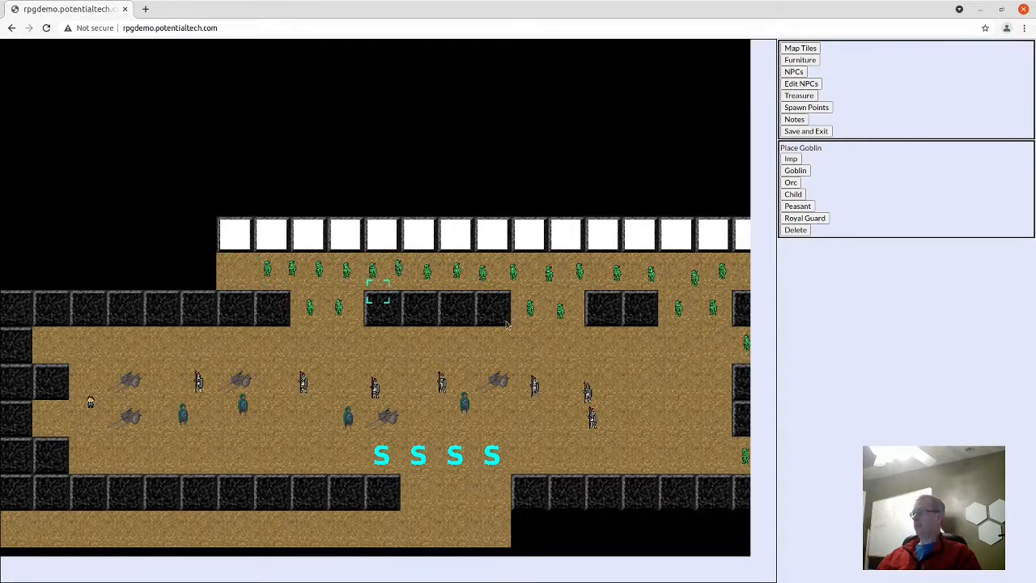
drag(613, 338, 448, 321)
click(586, 254)
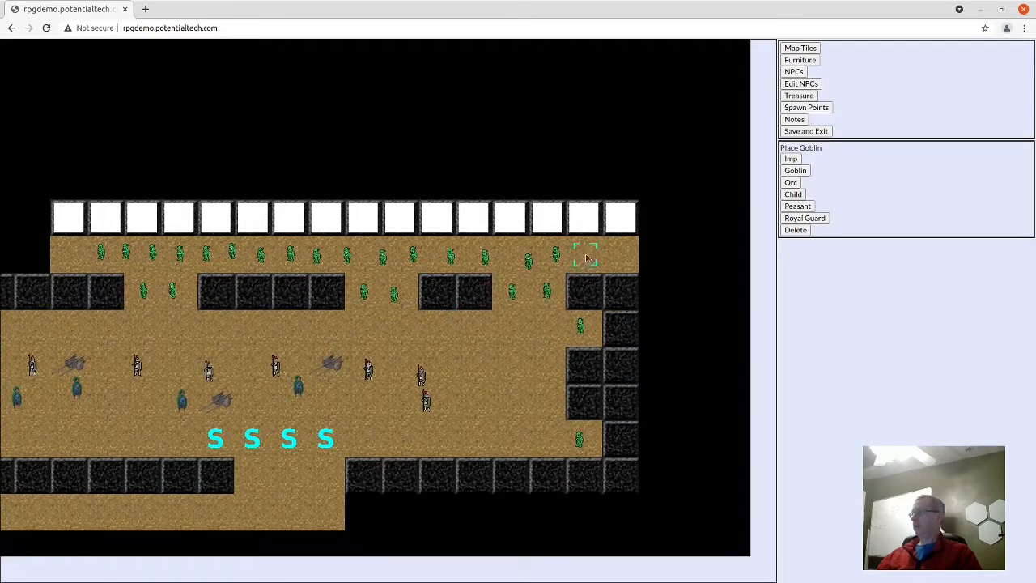
- Build an eight-tile stepped wall below the floor strip south of the corridor, running east and then south
drag(412, 363, 570, 272)
scroll(564, 285, down, 2)
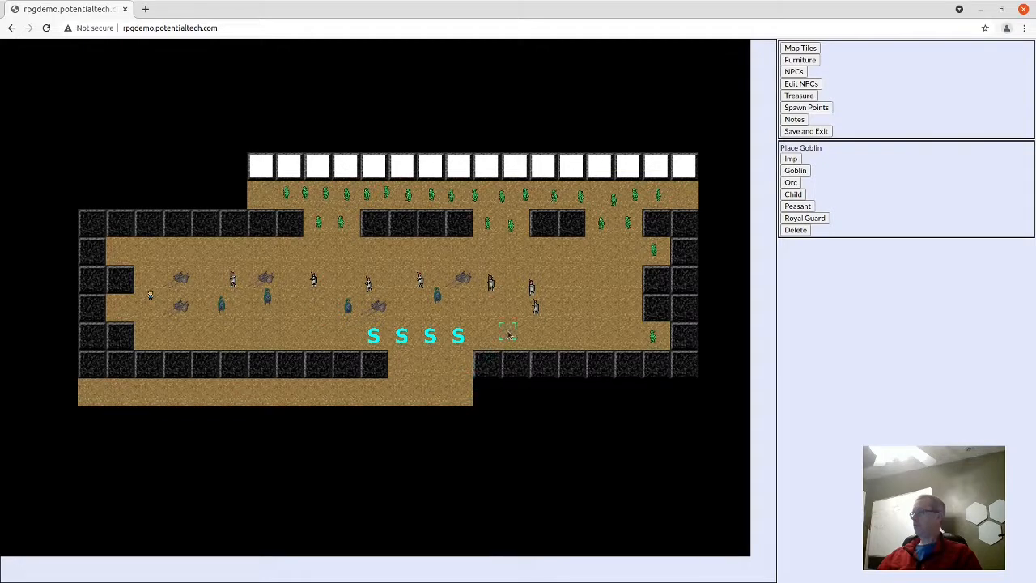
click(800, 48)
drag(258, 438, 493, 447)
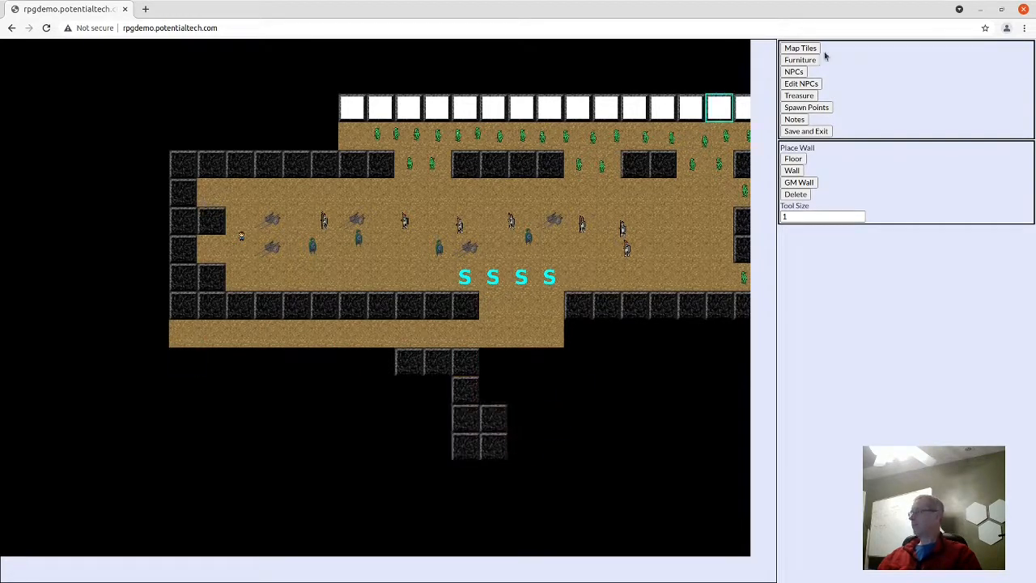
- Extend the floor south from the spawn-point opening and wall its east side with one tile and an 11-tile row running east
click(792, 158)
drag(493, 334, 585, 384)
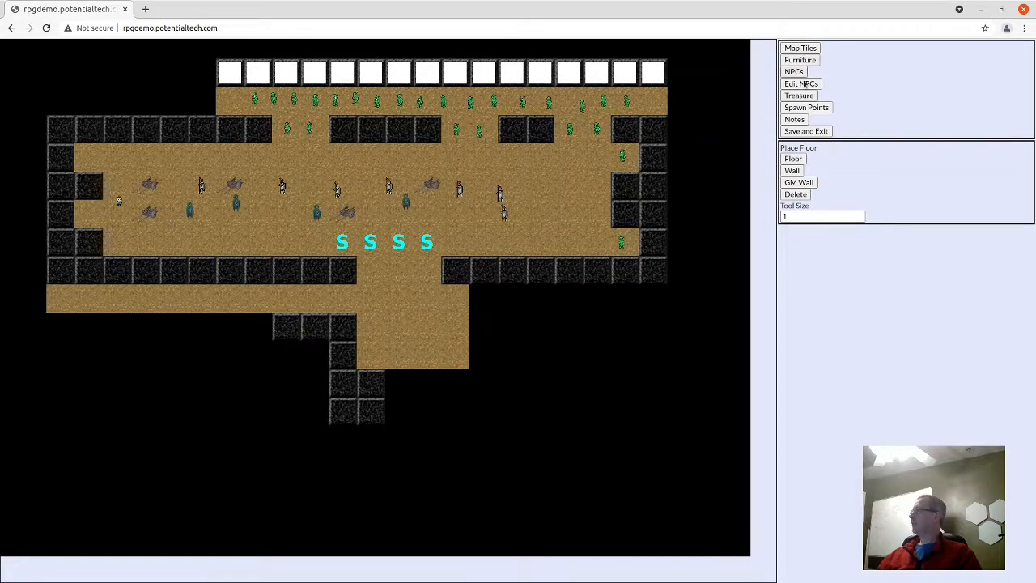
click(800, 170)
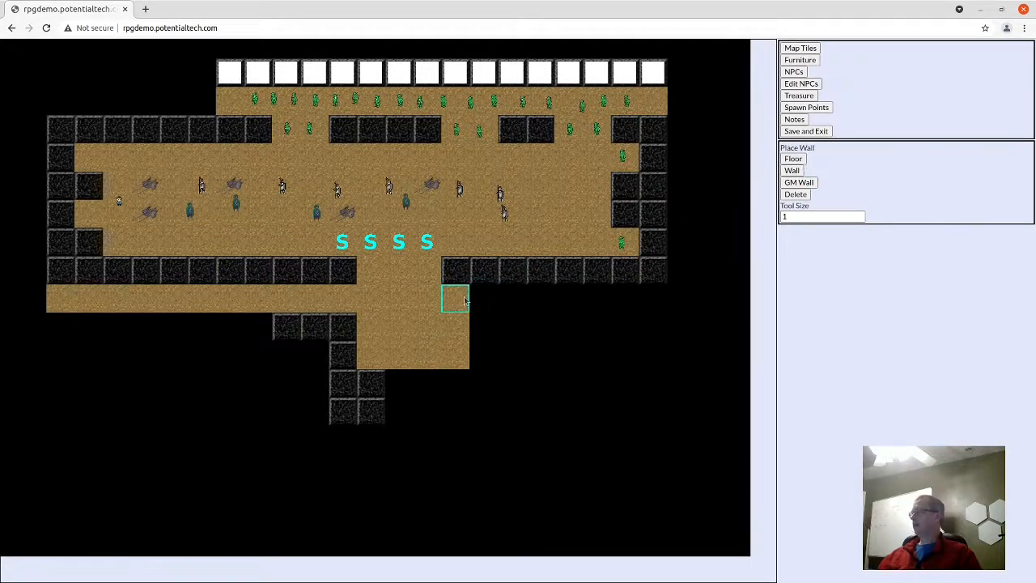
click(457, 299)
drag(463, 322, 656, 329)
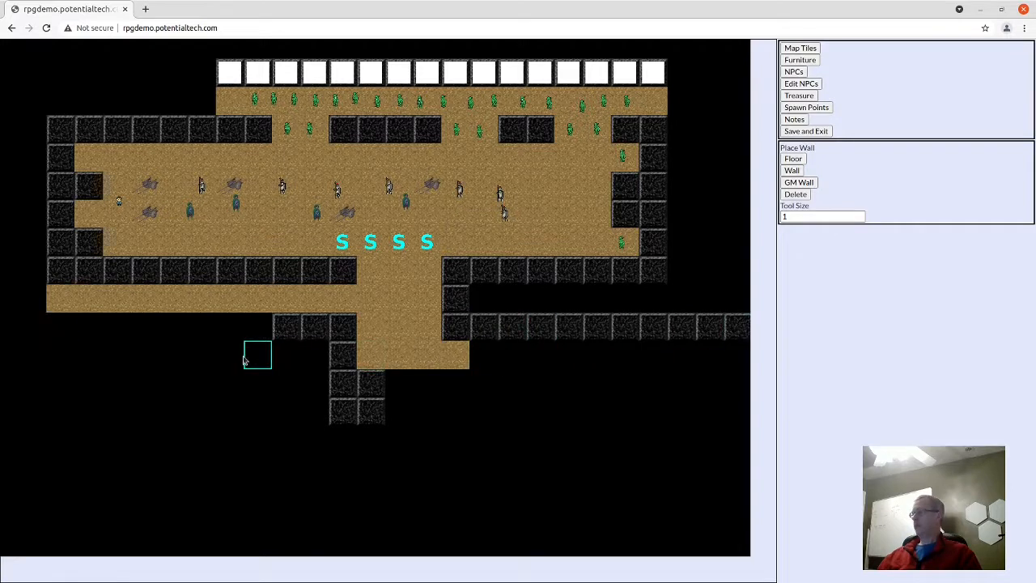
- Fill a floor room west of the stepped wall and close the room's west side with a four-tile wall
mouse_move(304, 363)
mouse_down()
mouse_move(409, 363)
mouse_move(223, 382)
mouse_up()
click(792, 159)
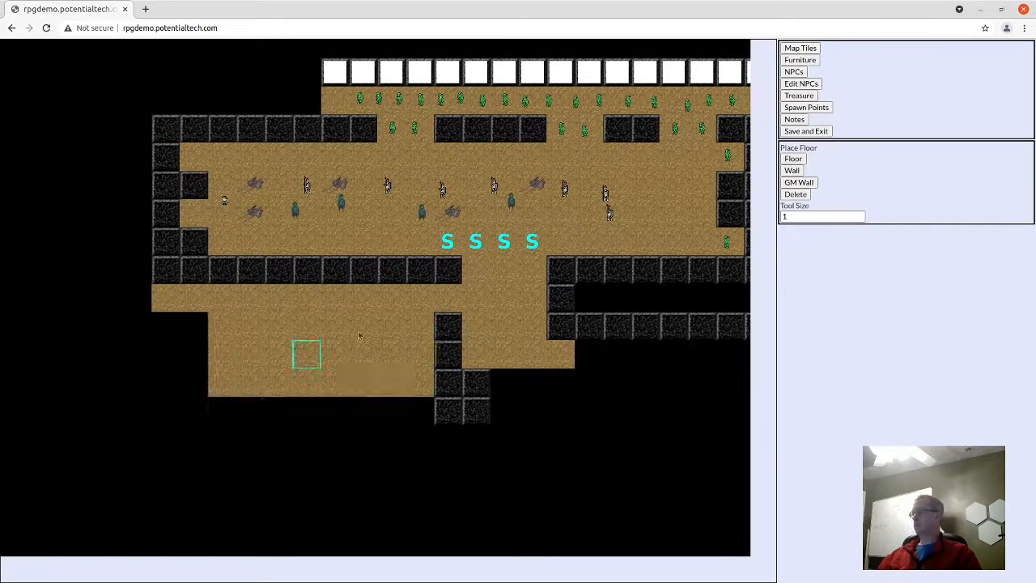
click(792, 170)
drag(222, 298, 223, 383)
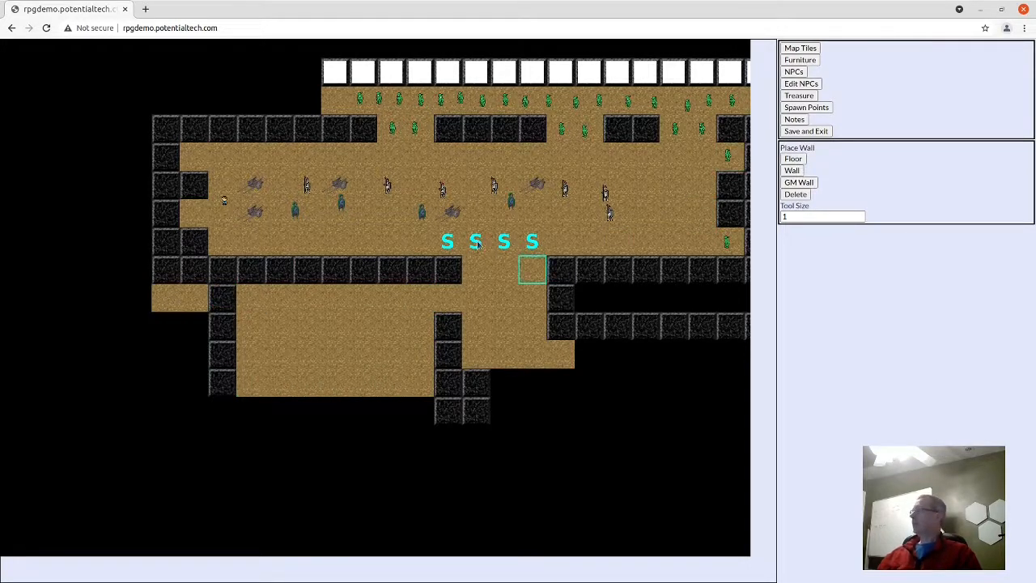
- Delete the two leftover floor tiles outside the lower room's west wall
drag(550, 268, 497, 302)
scroll(502, 286, down, 2)
drag(521, 236, 499, 276)
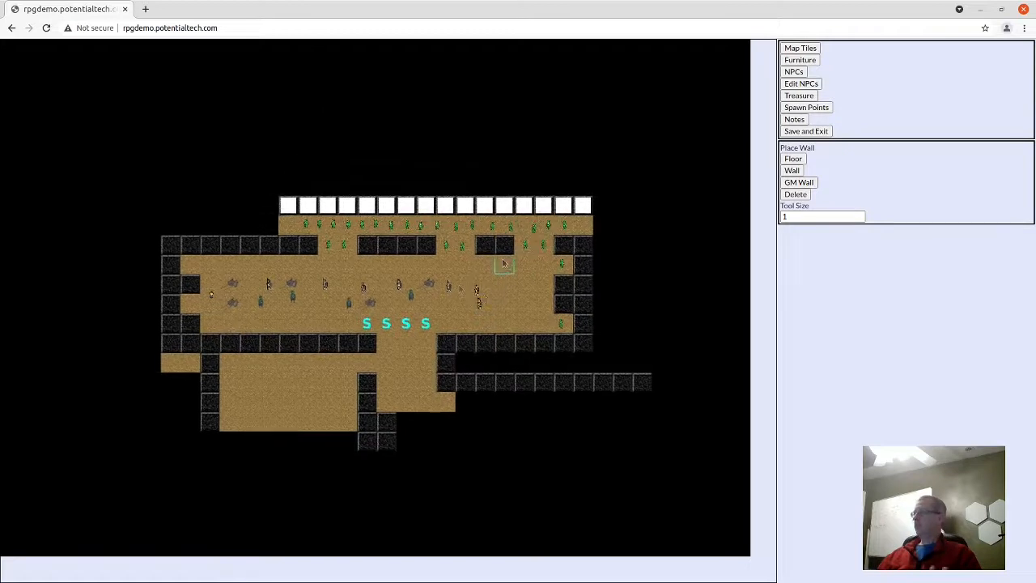
scroll(495, 277, up, 2)
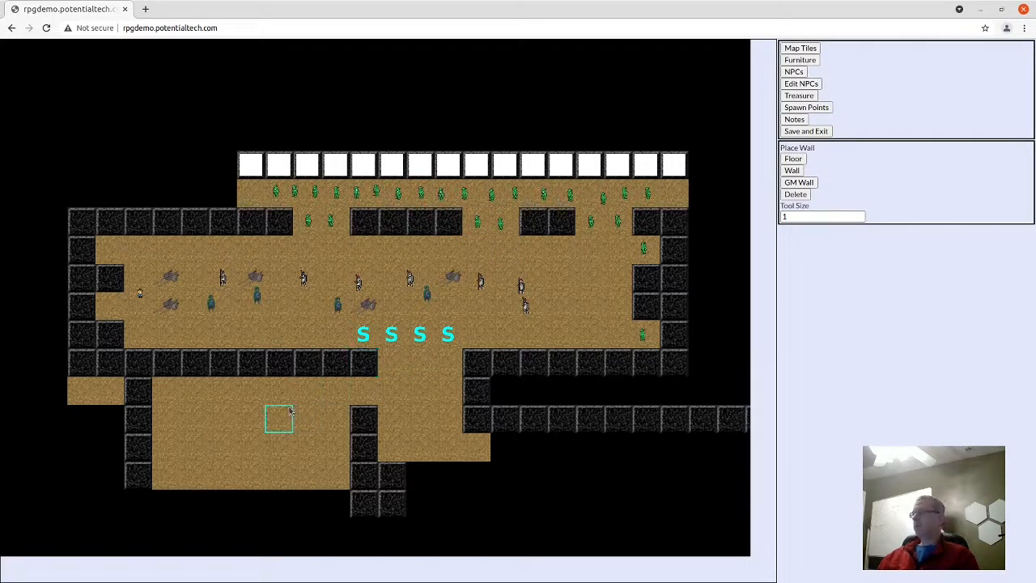
click(795, 195)
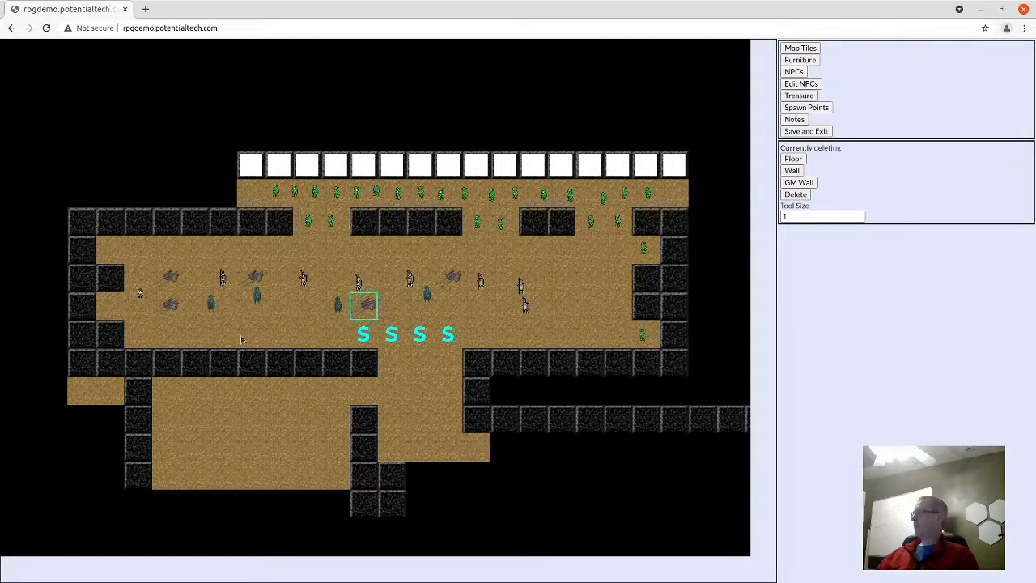
click(109, 392)
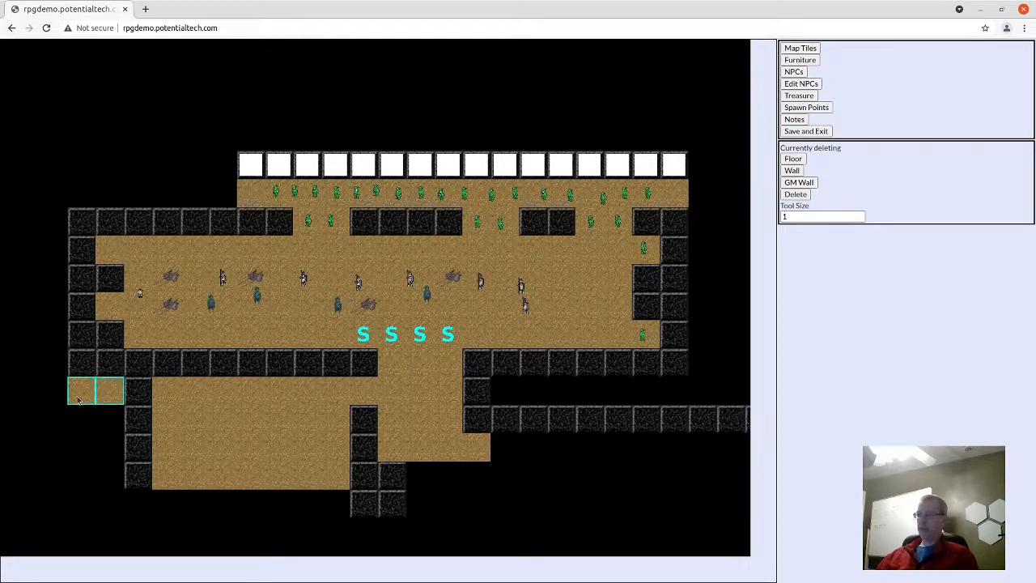
click(81, 392)
- Place a dense crowd of about 28 Imps in the lower room's southeast corner and just south of it
drag(361, 398, 347, 355)
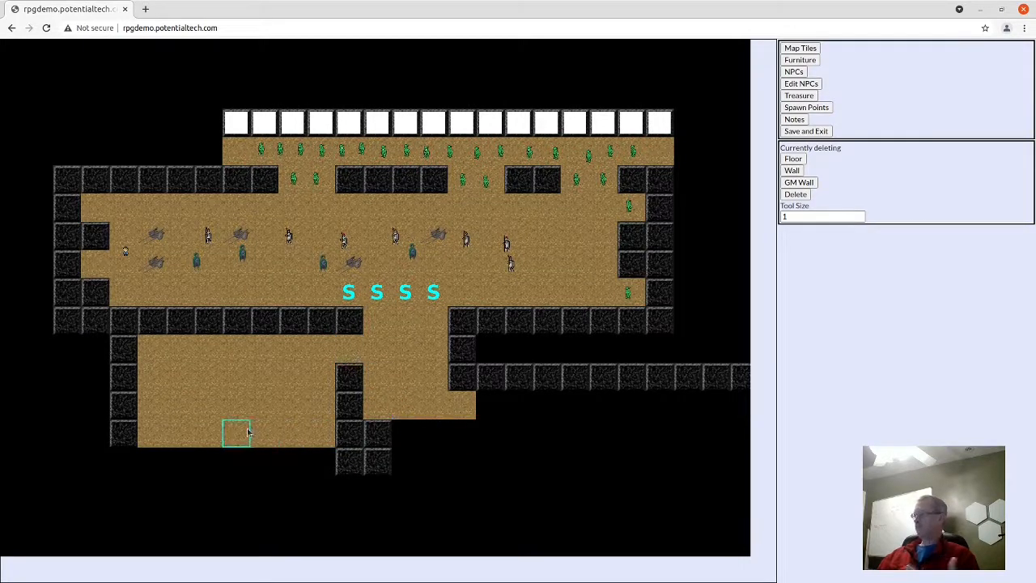
click(800, 84)
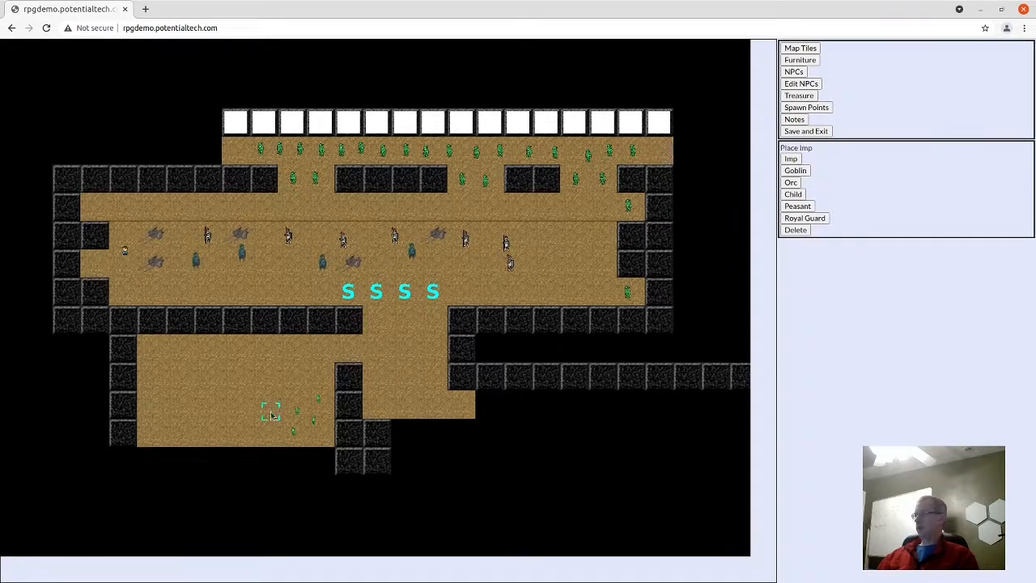
click(326, 439)
click(320, 459)
click(304, 458)
click(287, 458)
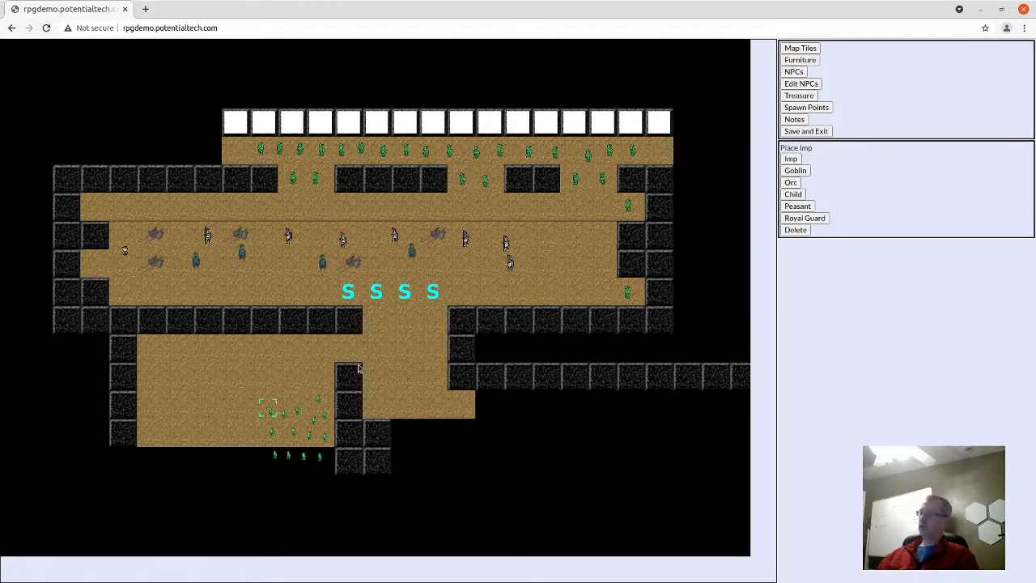
click(256, 455)
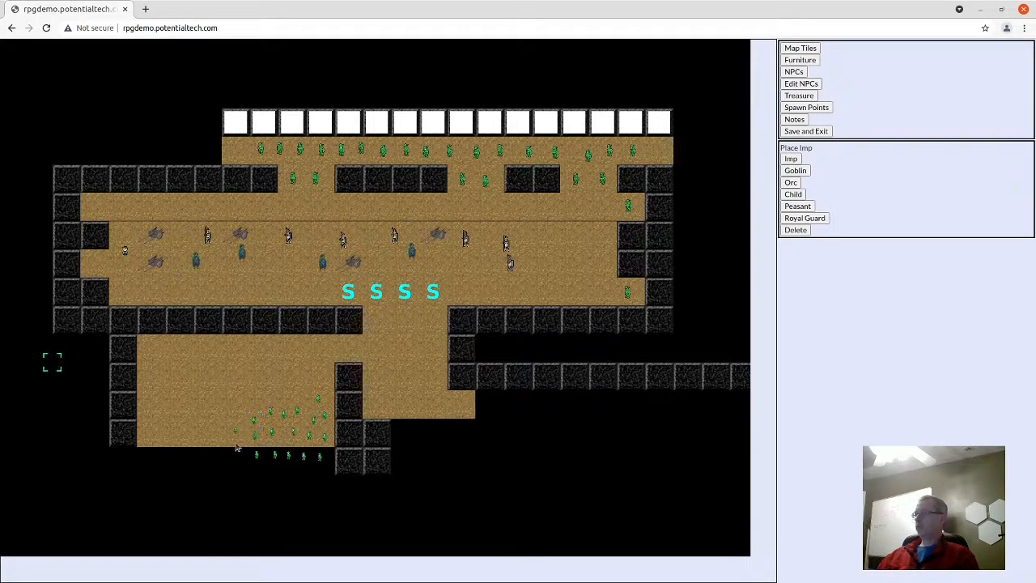
click(238, 456)
click(268, 475)
click(284, 475)
click(296, 475)
click(325, 478)
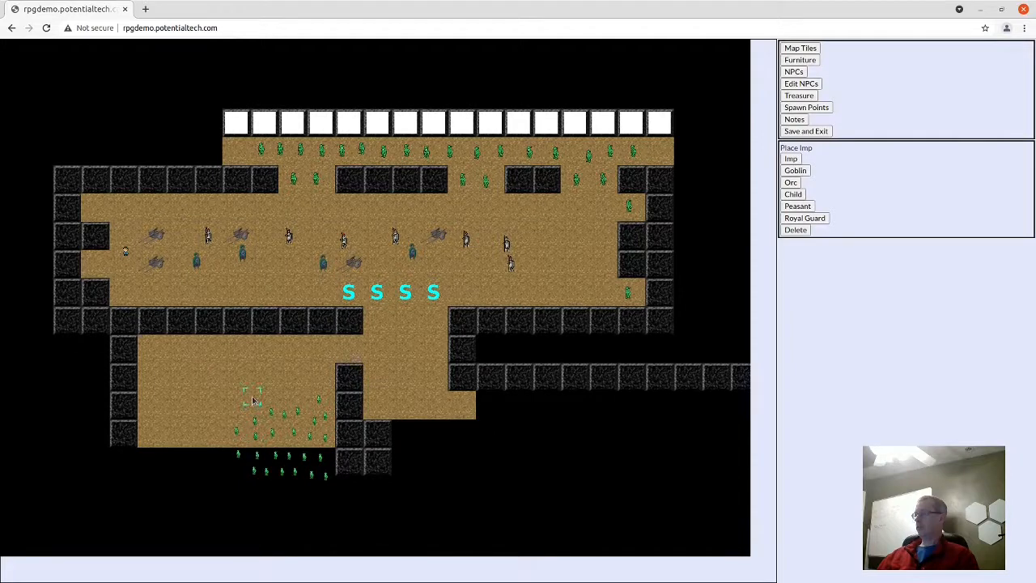
click(223, 448)
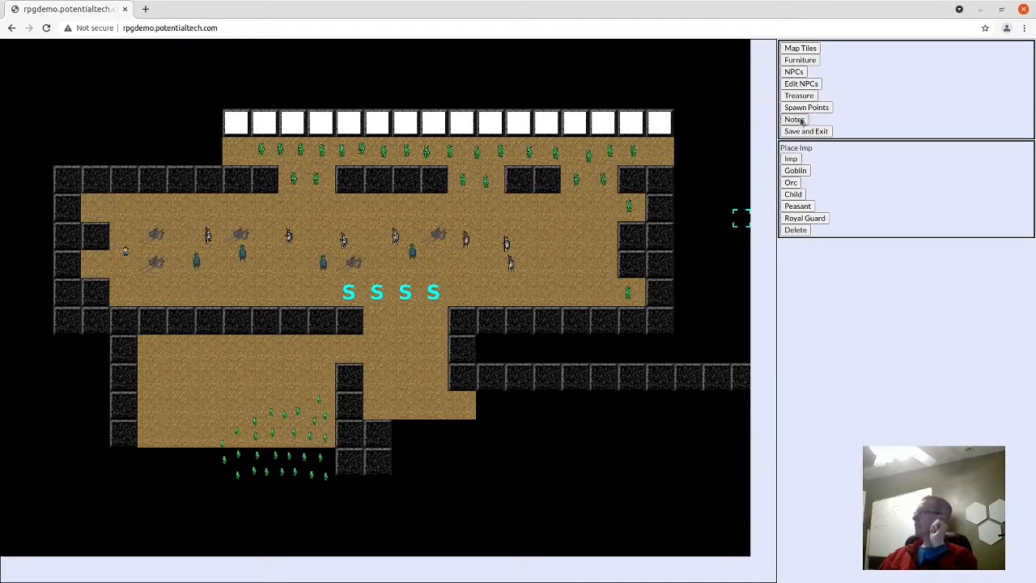
- Delete the Child at the corridor's west end and place a new one slightly farther north, beside the upper hand cart
click(795, 230)
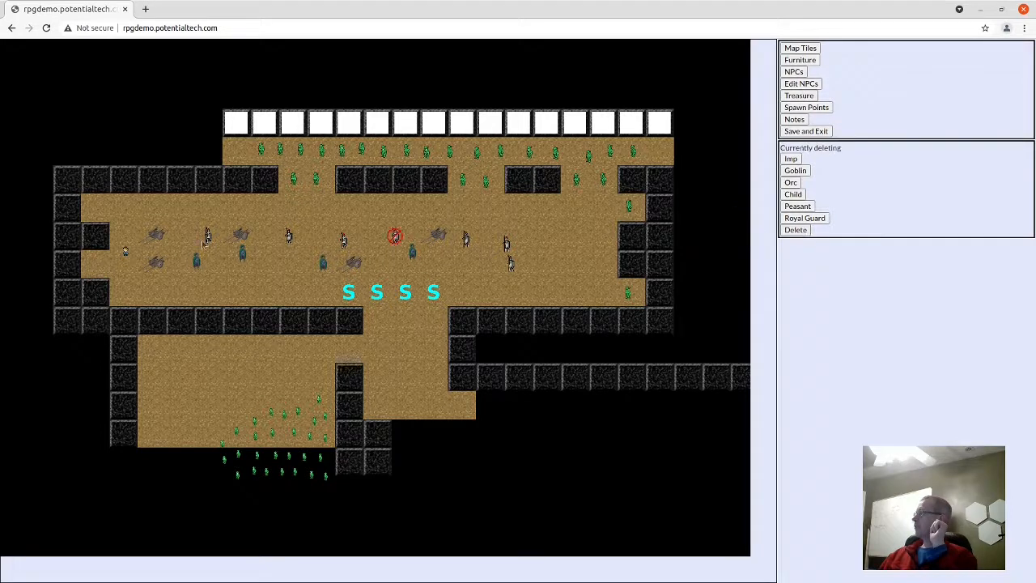
click(794, 195)
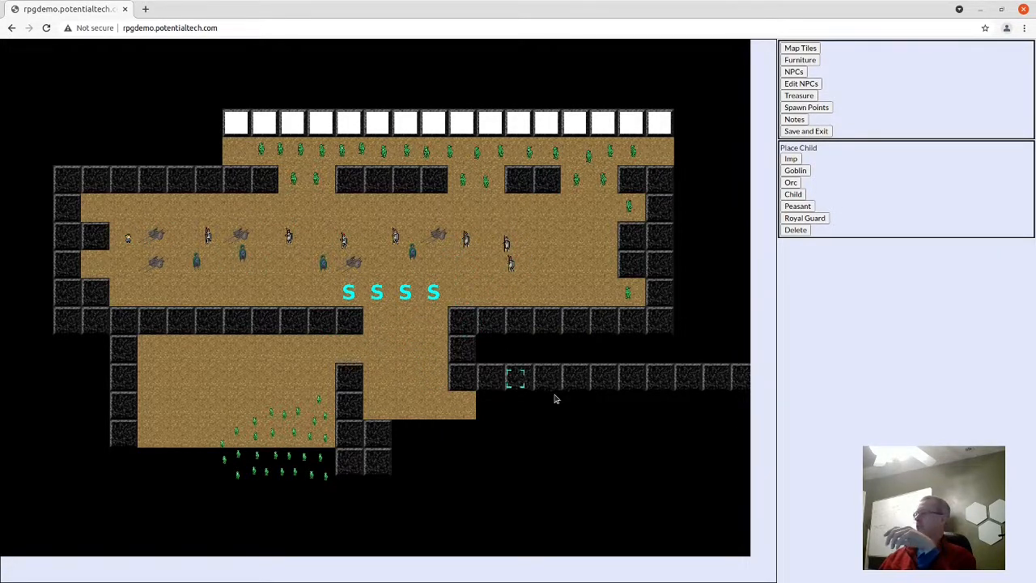
- Fill a floor passage four tiles high and about 15 tiles long beneath the 11-tile wall running east
drag(556, 398, 400, 289)
drag(341, 264, 299, 244)
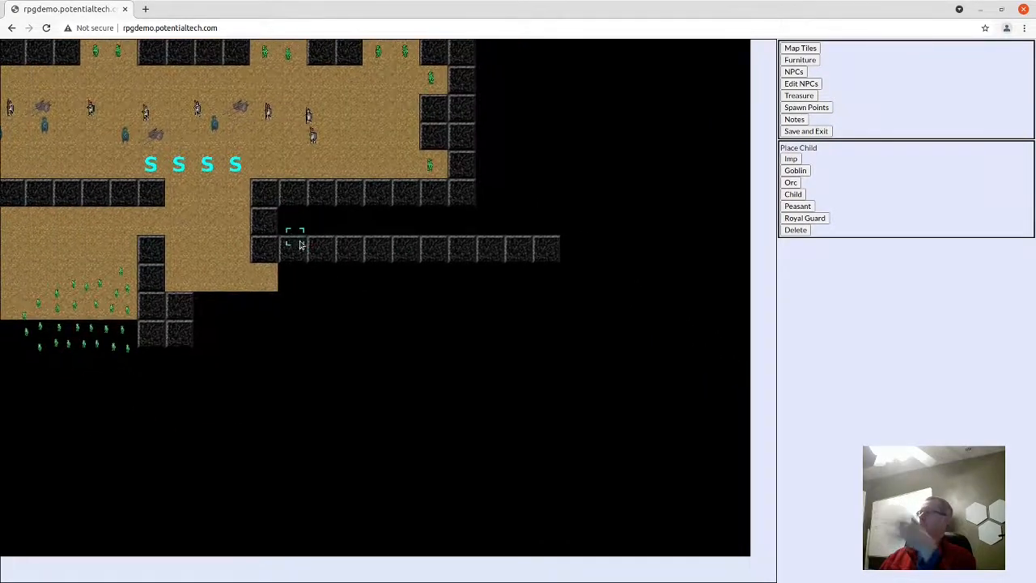
click(802, 50)
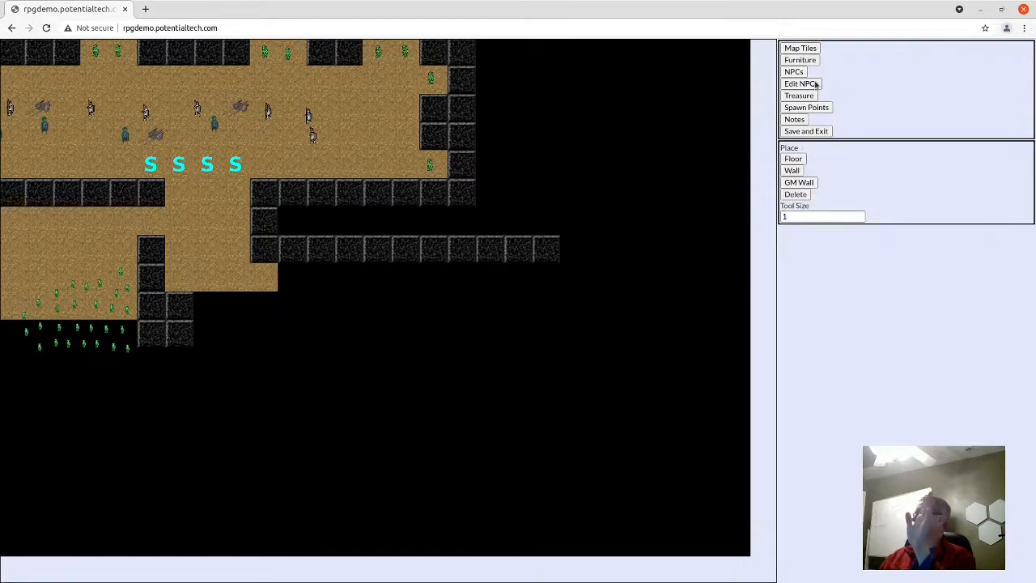
click(794, 160)
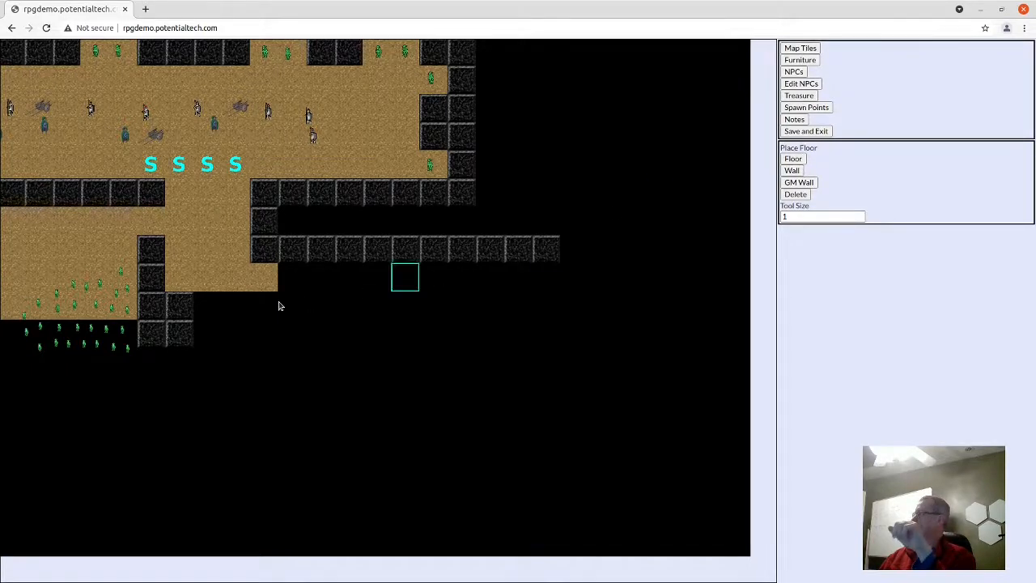
drag(208, 270, 603, 366)
- Extend the stepped wall one tile south and run a 15-tile wall east along the new passage's south edge
key(w)
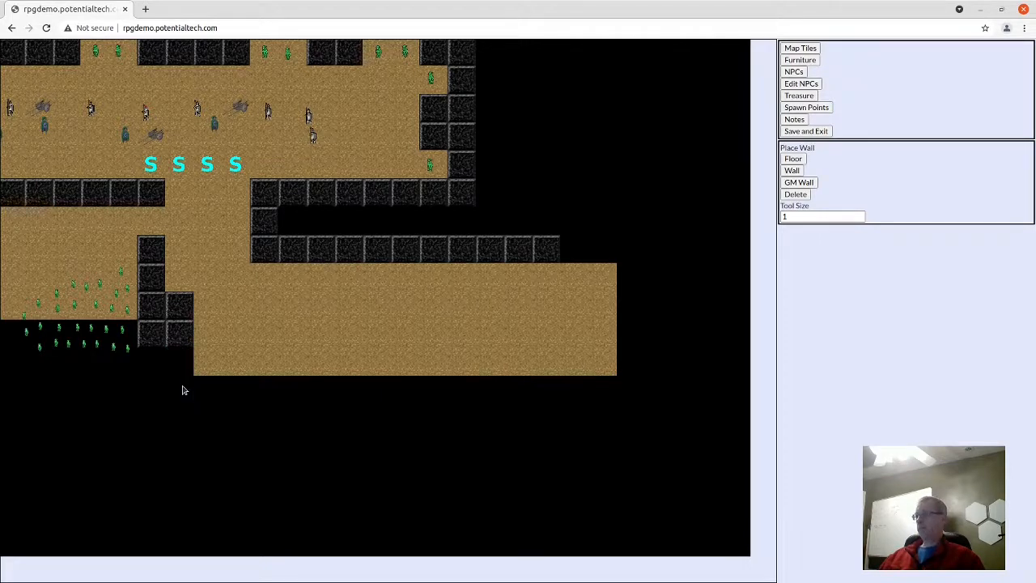
click(186, 365)
drag(183, 393, 584, 397)
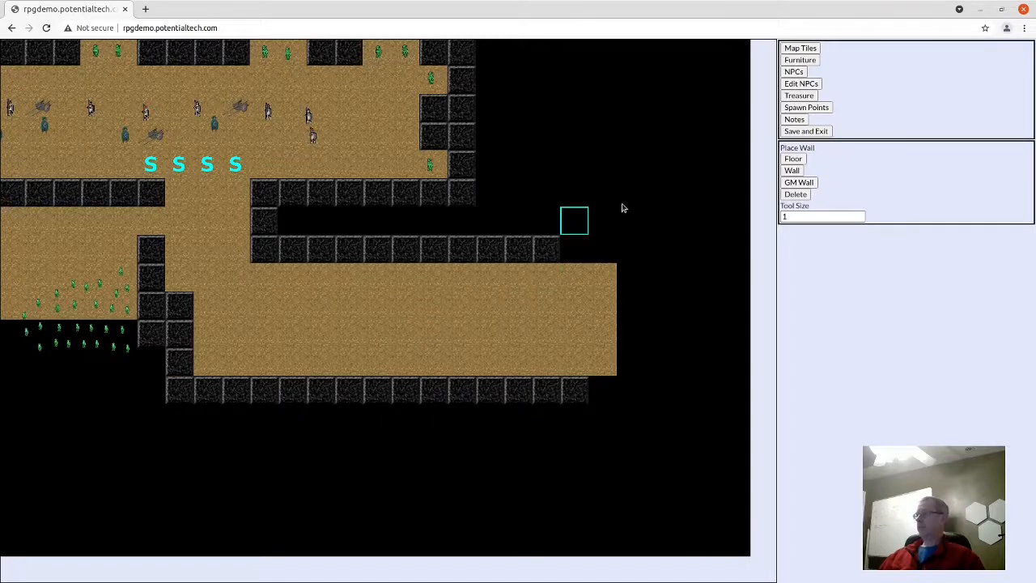
- Extend the four-tile-high floor passage about 26 tiles farther east
drag(631, 206, 473, 232)
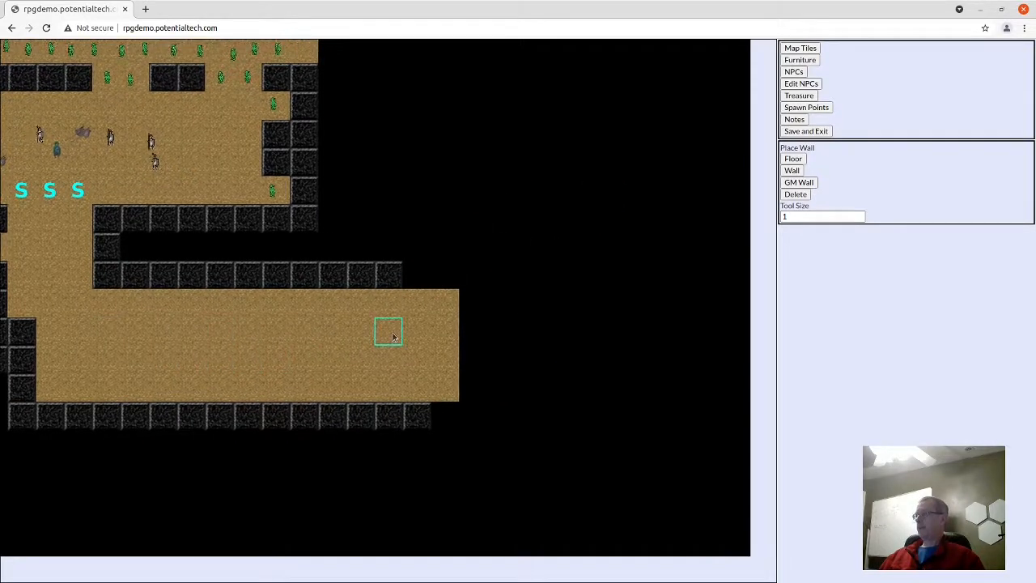
drag(313, 300, 446, 304)
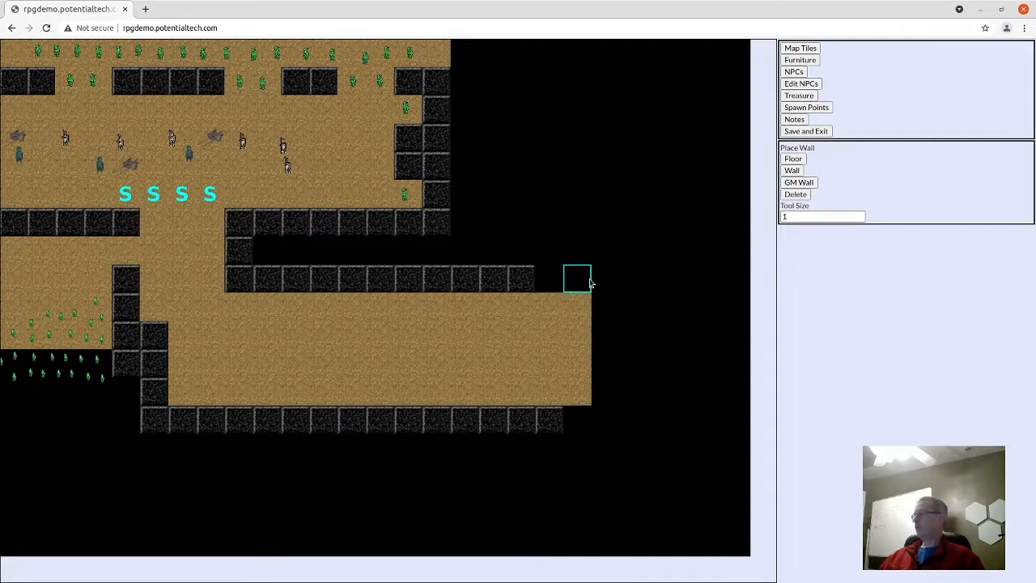
scroll(579, 275, down, 3)
drag(601, 254, 467, 290)
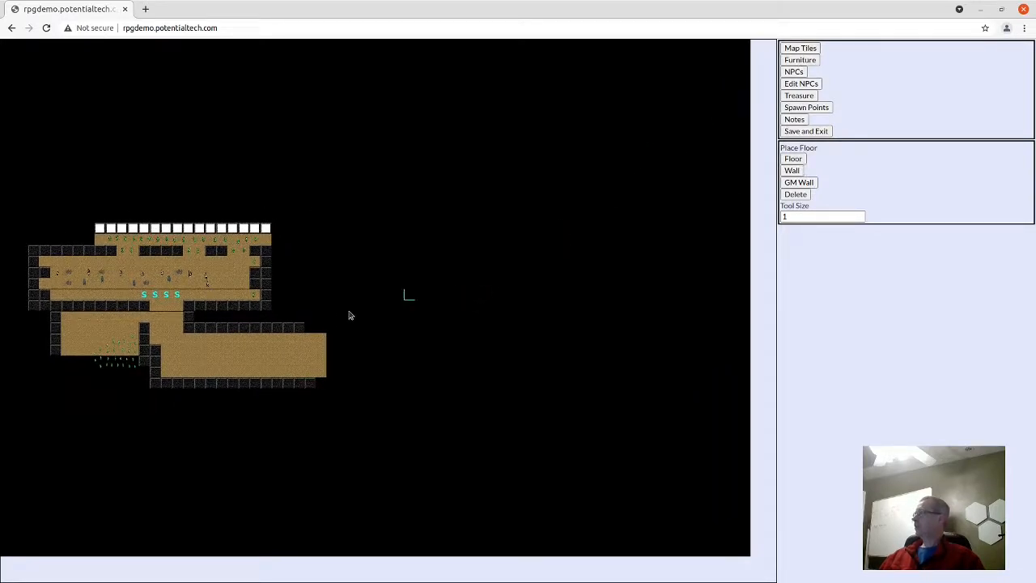
drag(319, 346, 610, 371)
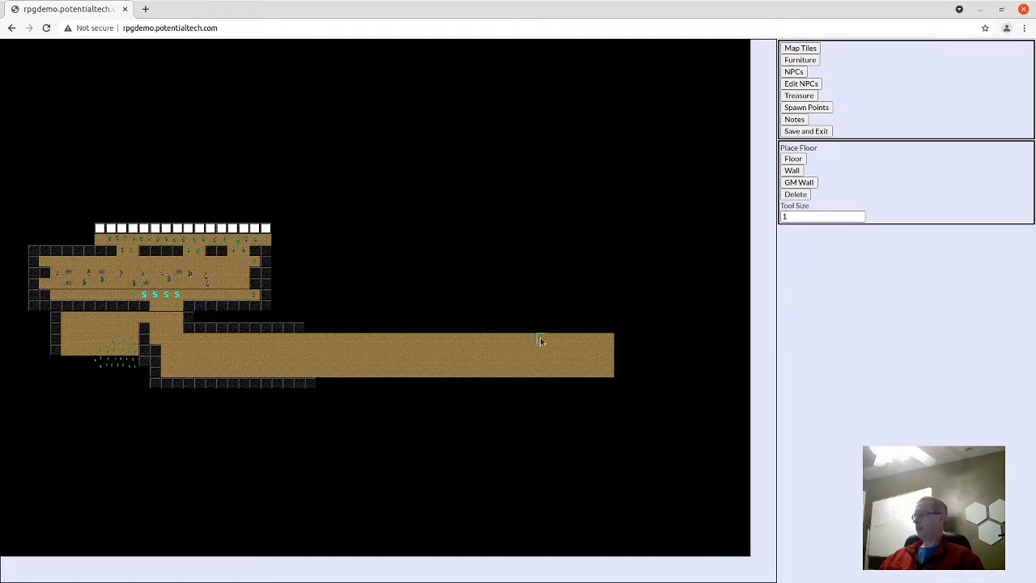
- Fill a floor opening three tiles wide and four tiles high on the passage's north side, near its east end
mouse_move(550, 322)
mouse_down()
mouse_move(564, 284)
mouse_move(558, 320)
mouse_up()
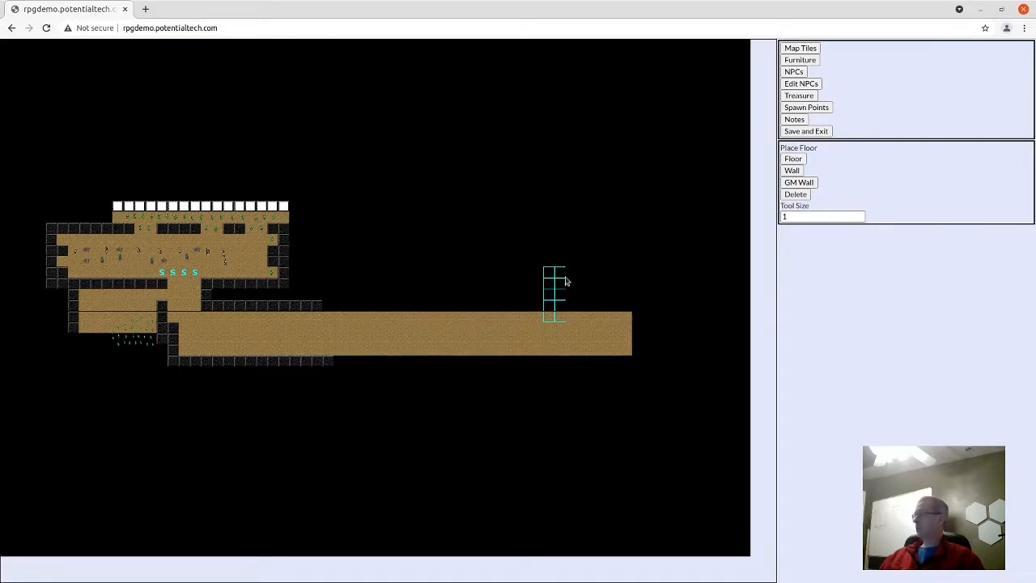
drag(566, 281, 451, 242)
scroll(502, 344, up, 3)
scroll(453, 247, down, 3)
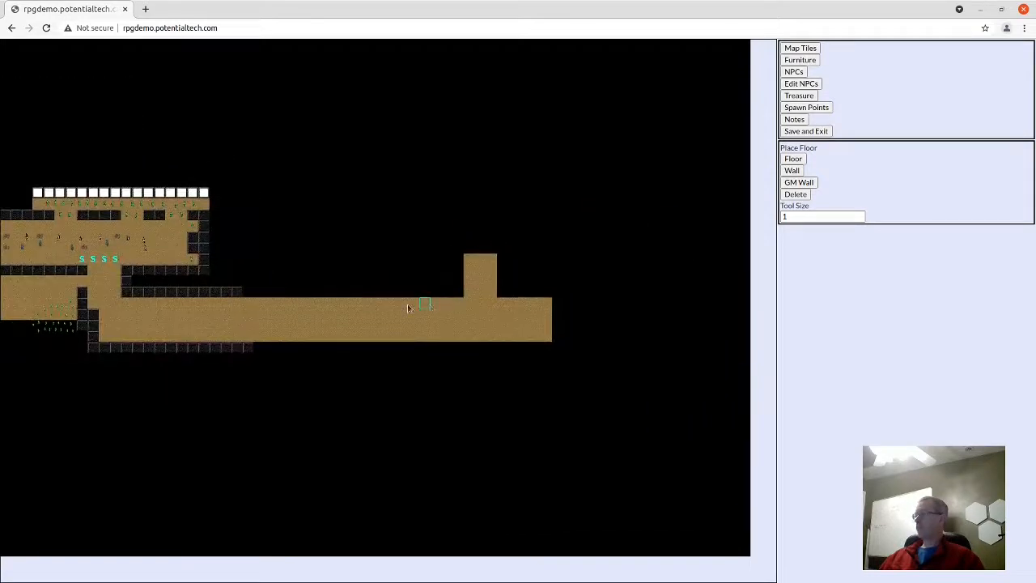
- Wall the extended passage's north and south edges and the opening's sides, with upper runs about 10 tiles west and 5 tiles east
click(792, 170)
drag(455, 293, 243, 294)
drag(258, 347, 547, 347)
drag(503, 292, 547, 292)
drag(459, 260, 345, 269)
drag(504, 271, 564, 275)
- Fill an upper floor corridor about 31 tiles long and four tiles high above the opening
click(793, 159)
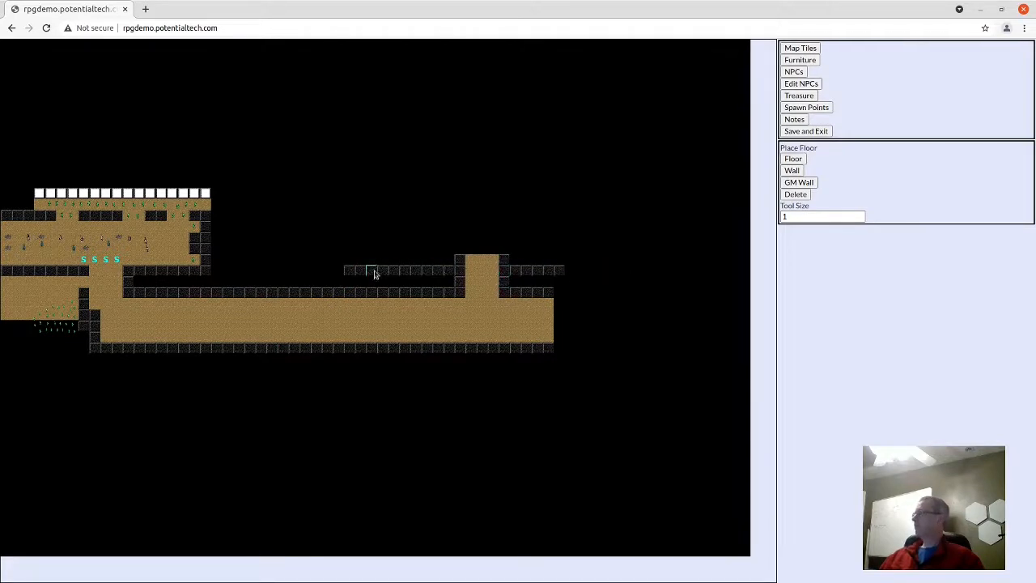
drag(360, 260, 695, 235)
scroll(615, 327, up, 2)
scroll(462, 317, down, 2)
scroll(496, 334, up, 2)
scroll(495, 334, down, 3)
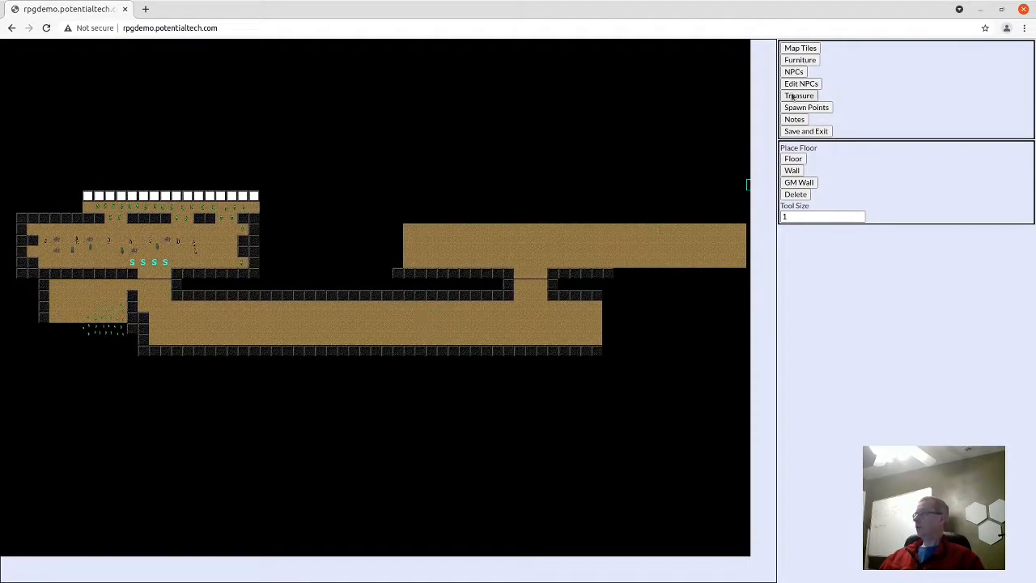
- Scatter 11 single wall blocks as obstacles across the middle of the lower passage
click(792, 171)
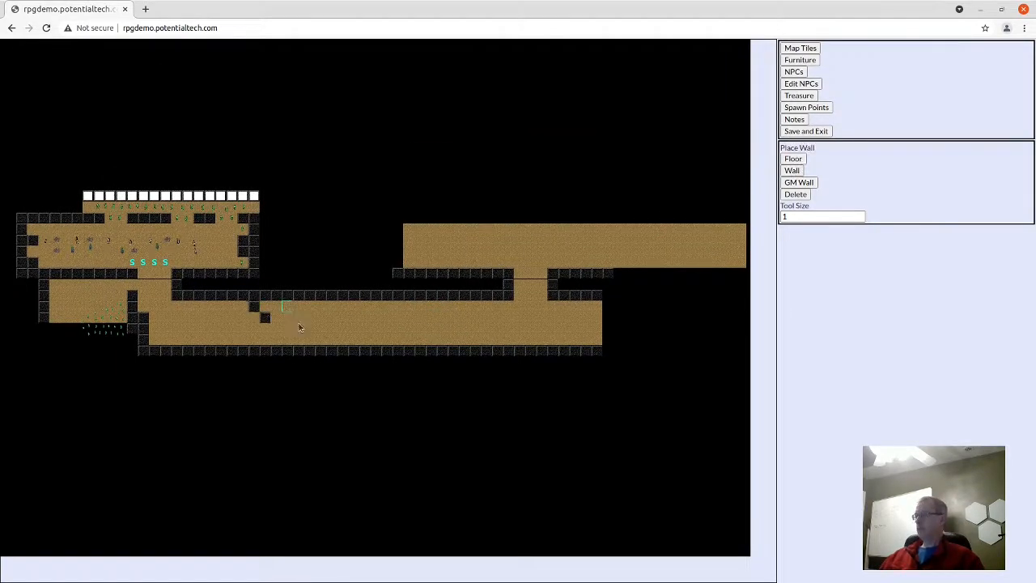
click(299, 328)
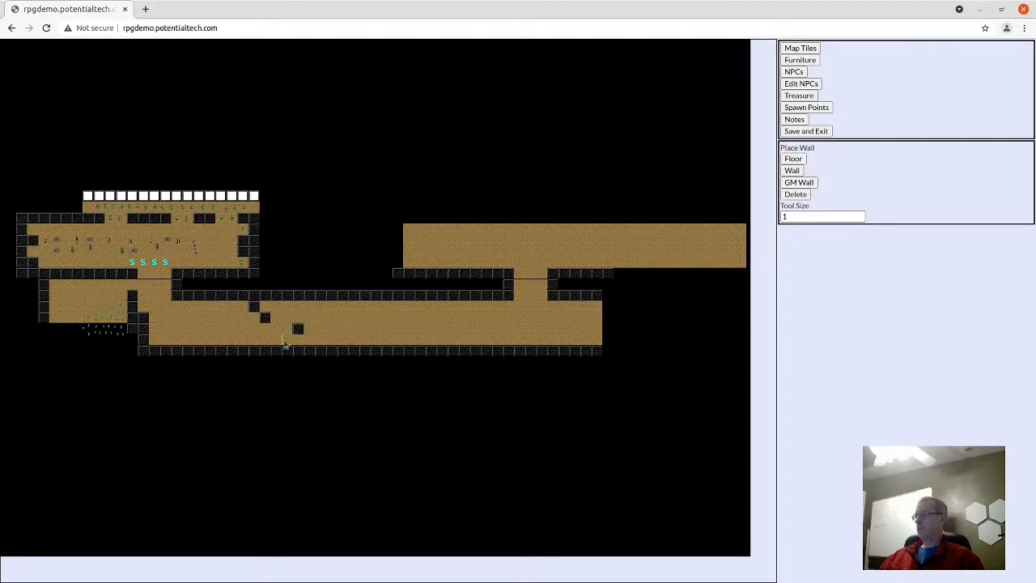
click(375, 317)
click(398, 316)
click(409, 306)
click(431, 339)
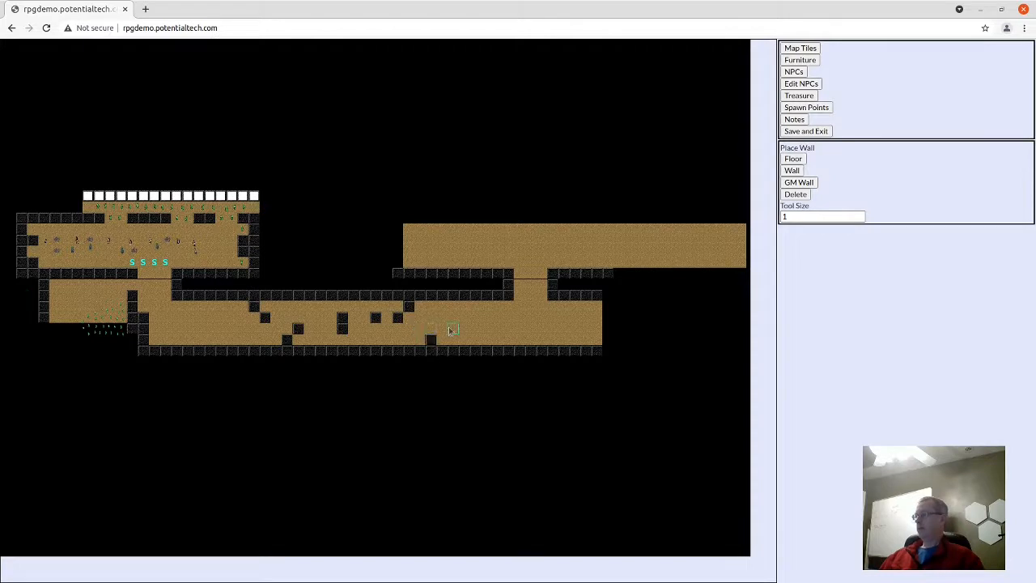
click(442, 328)
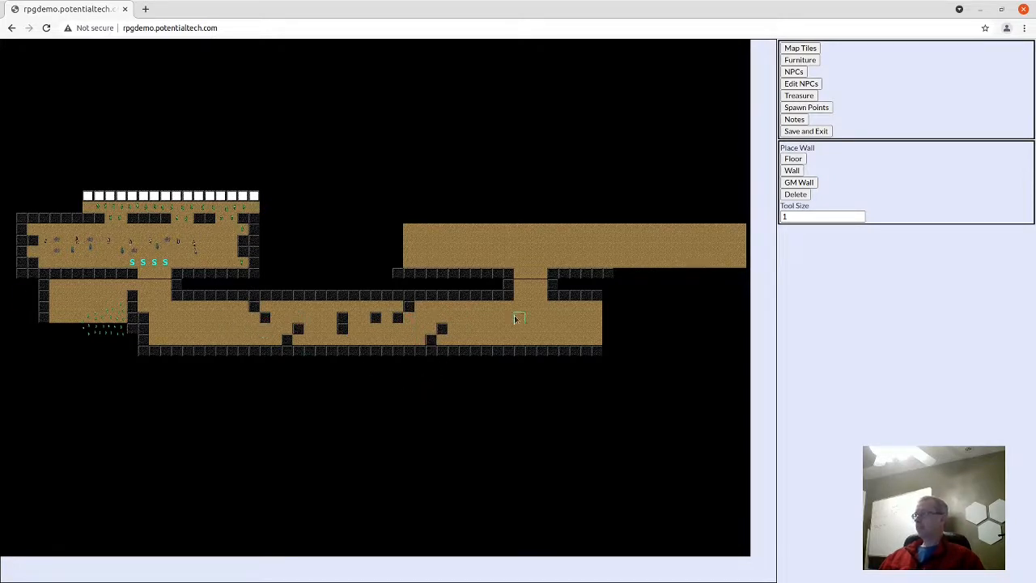
- Cover the scattered wall blocks in the lower passage with floor again
drag(629, 322, 380, 303)
scroll(535, 333, up, 3)
scroll(380, 303, down, 3)
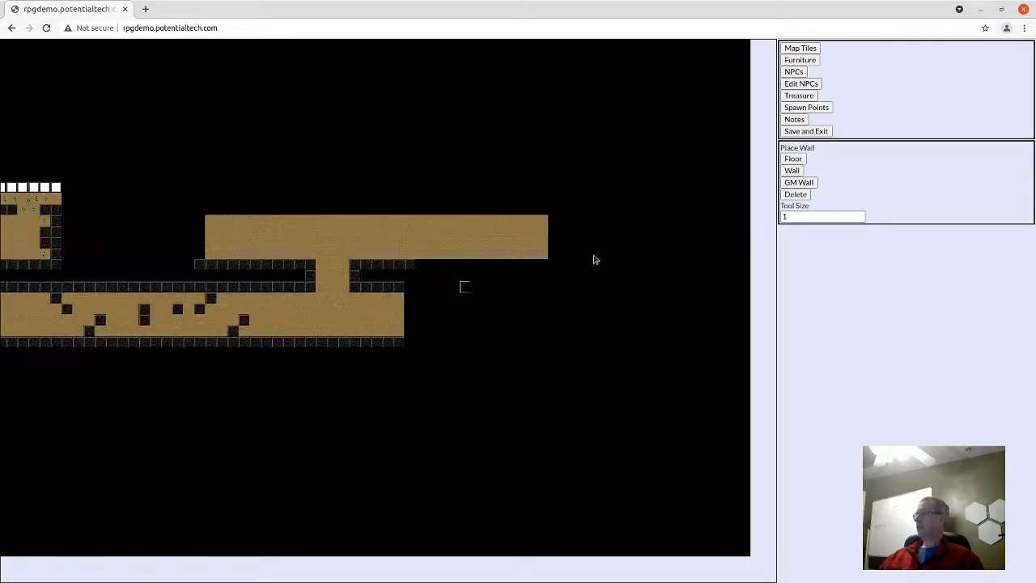
click(793, 158)
drag(277, 375, 496, 382)
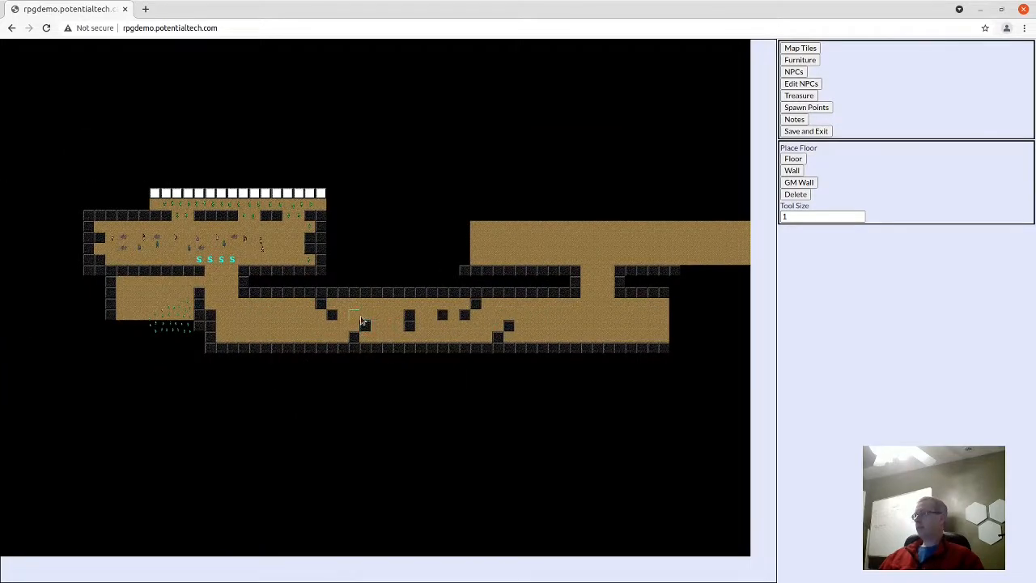
scroll(362, 321, up, 3)
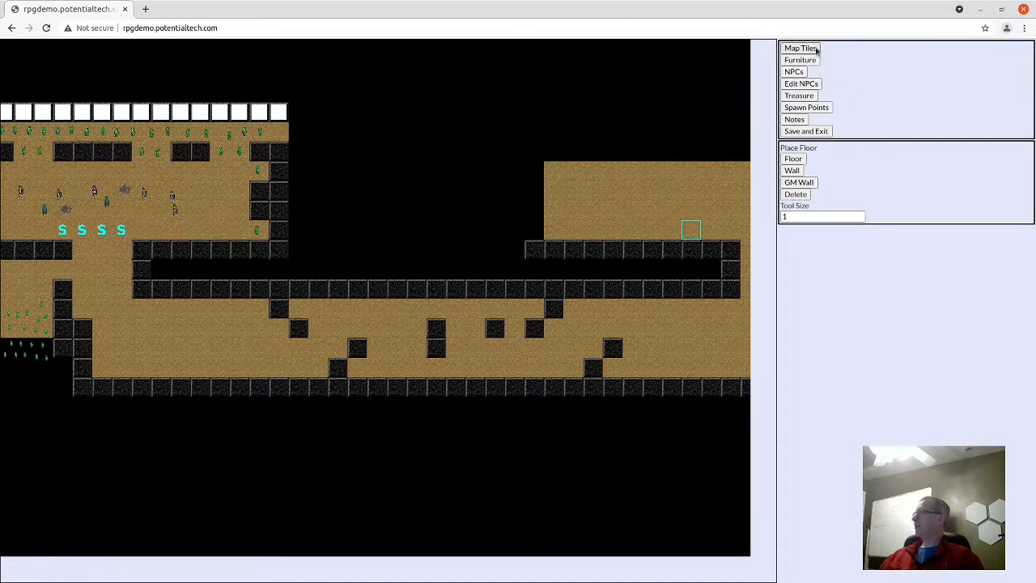
click(792, 171)
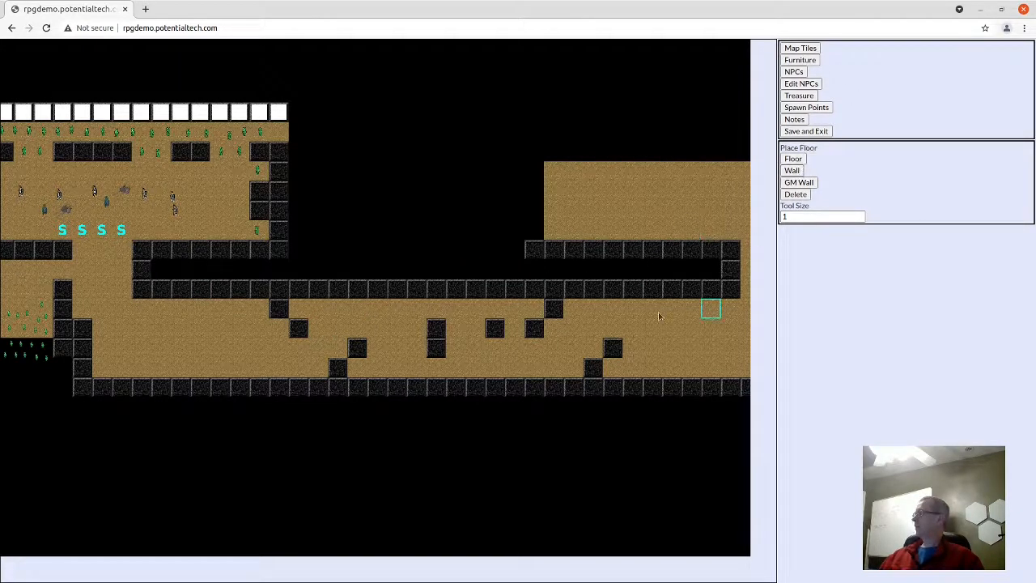
drag(629, 367, 251, 298)
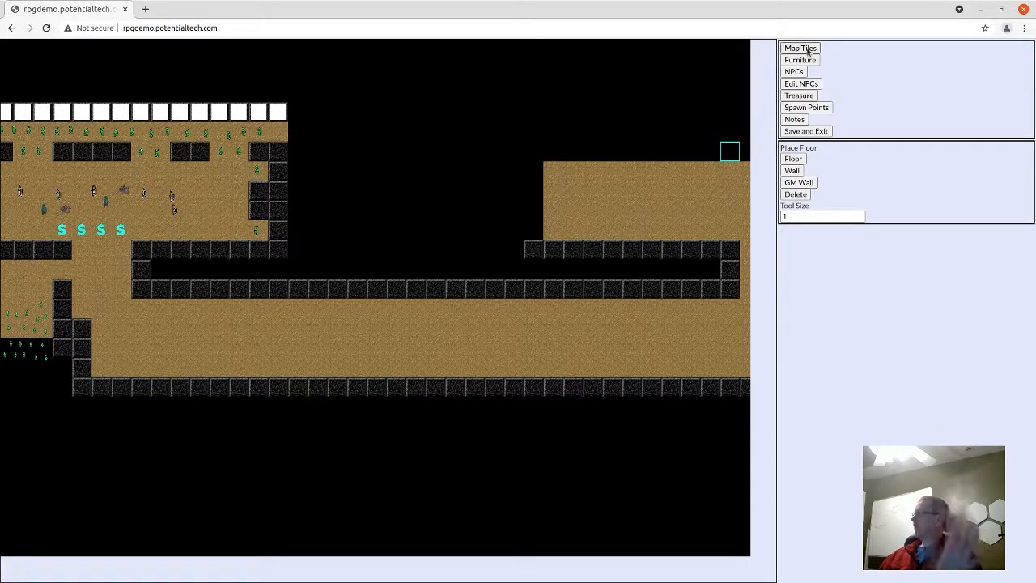
- Place ten wall blocks in the western half of the lower passage: diagonal pairs by both edges and a two-tile pillar between them
click(792, 170)
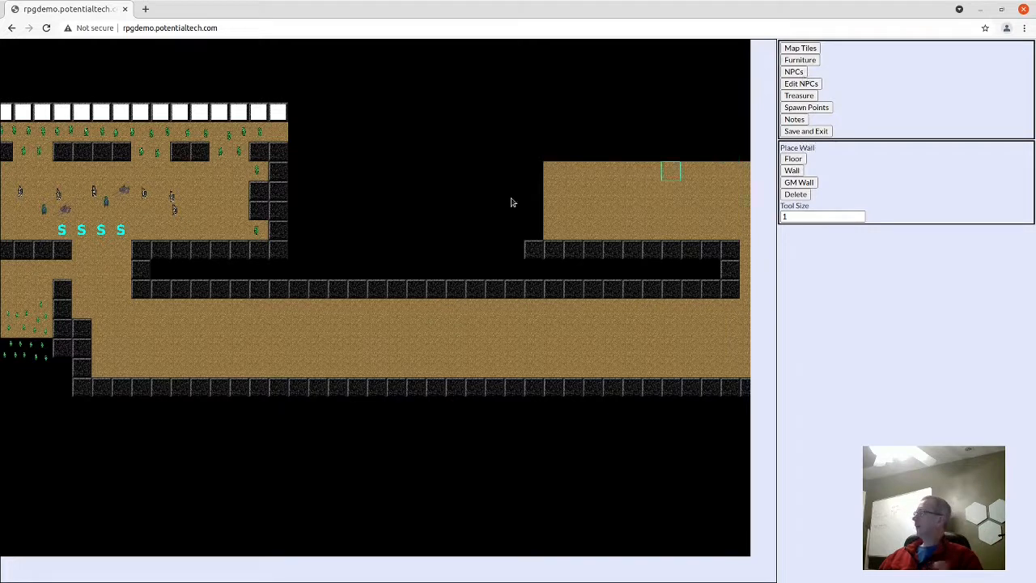
click(199, 327)
click(185, 314)
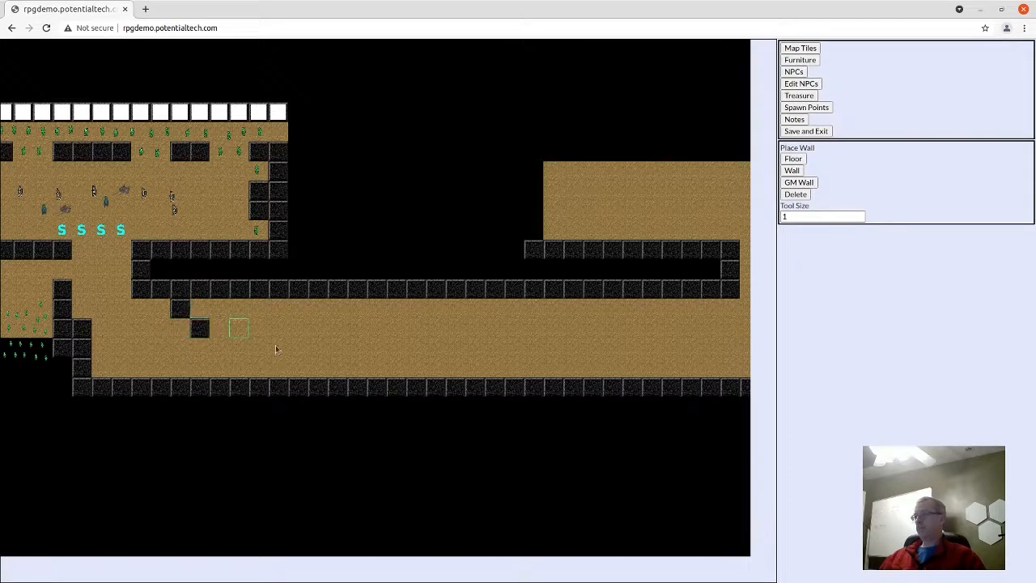
click(239, 369)
click(328, 333)
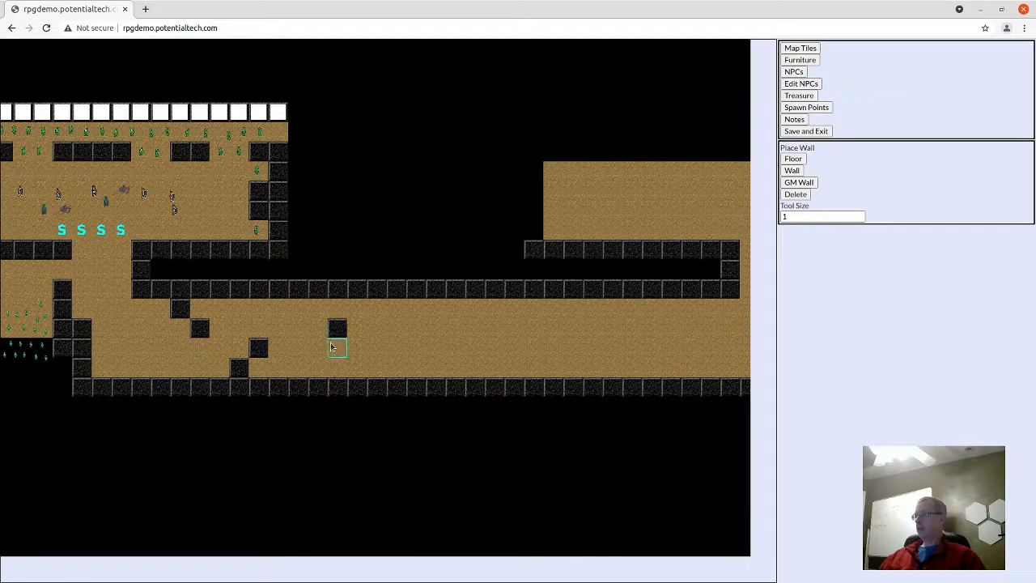
click(334, 350)
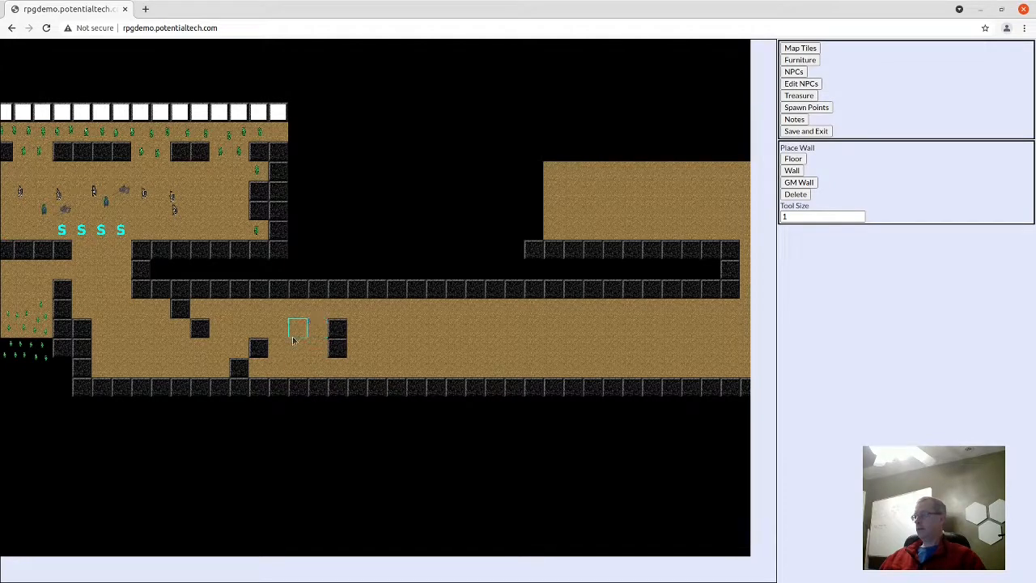
click(400, 327)
click(412, 317)
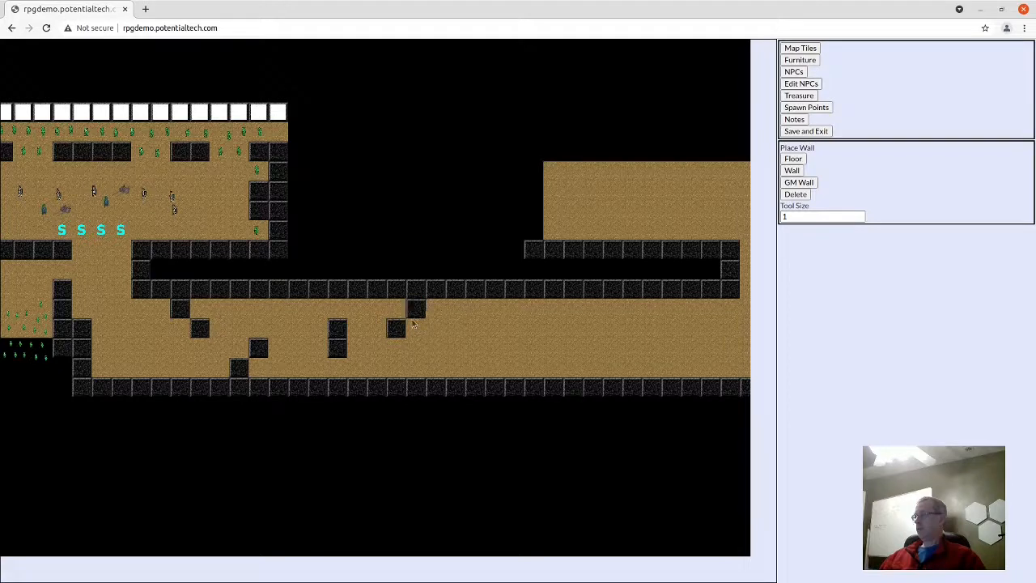
click(425, 367)
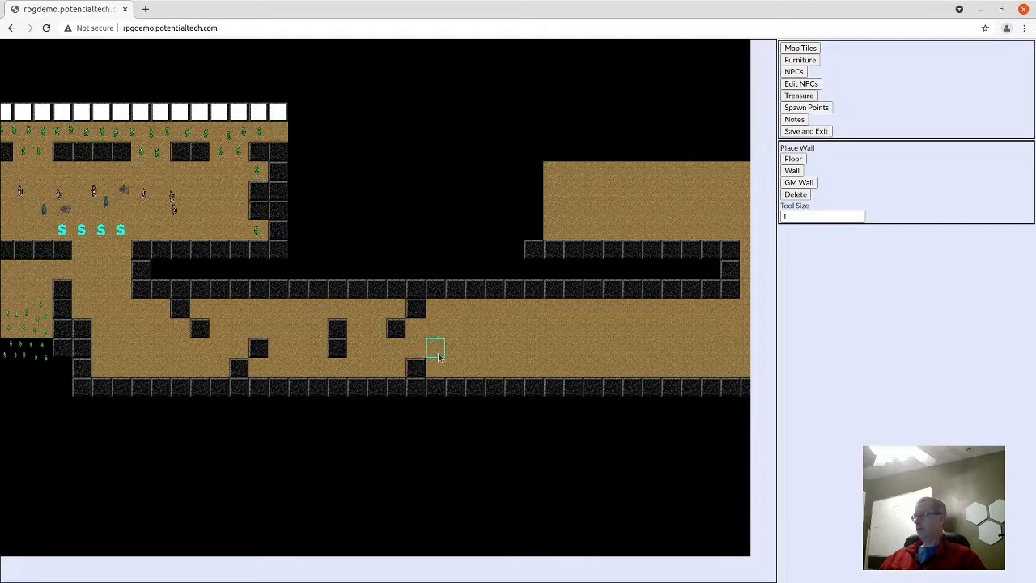
- Extend the upper corridor's floor about nine tiles west
drag(577, 332, 341, 336)
scroll(357, 333, down, 2)
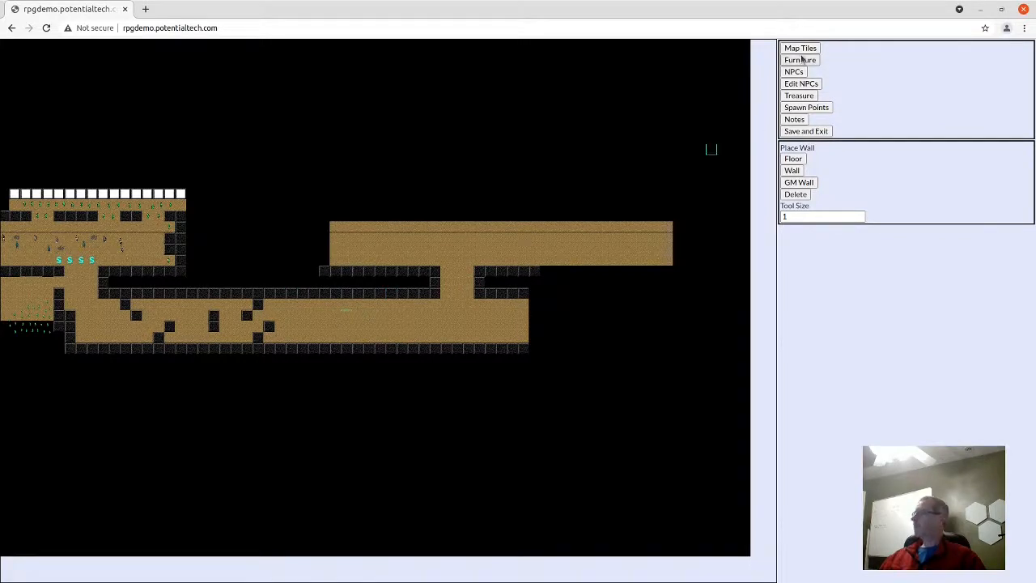
click(793, 159)
mouse_move(326, 300)
mouse_down()
mouse_move(334, 231)
mouse_move(232, 258)
mouse_move(238, 265)
mouse_move(101, 247)
mouse_up()
scroll(323, 318, up, 2)
- Wall the upper corridor's south edge, build a stepped west end, and run a 29-tile wall along its north edge
click(792, 171)
click(317, 264)
drag(100, 247, 102, 149)
drag(102, 150, 690, 148)
click(121, 207)
click(122, 188)
mouse_move(122, 168)
mouse_down()
mouse_move(141, 169)
mouse_move(102, 187)
mouse_up()
- Create a three-tile-wide floor opening between the two corridors, 12 tiles west of the existing opening
click(795, 195)
drag(554, 326, 507, 310)
click(795, 158)
drag(231, 229, 218, 265)
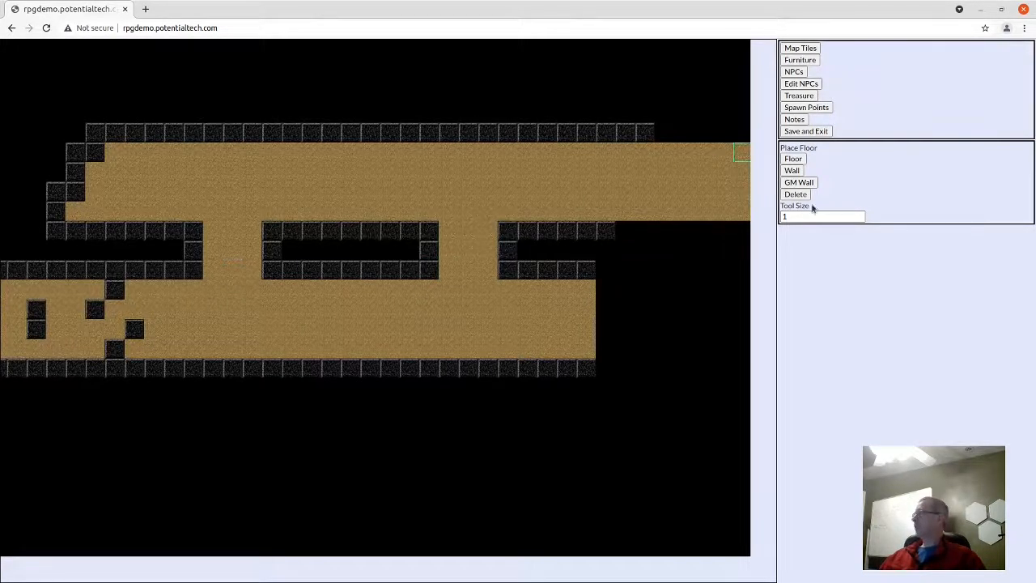
- Remove the older eastern opening between the corridors and close both wall rows across it
click(800, 195)
drag(523, 249, 500, 270)
click(792, 170)
drag(489, 230, 446, 230)
scroll(372, 317, up, 2)
scroll(373, 319, down, 2)
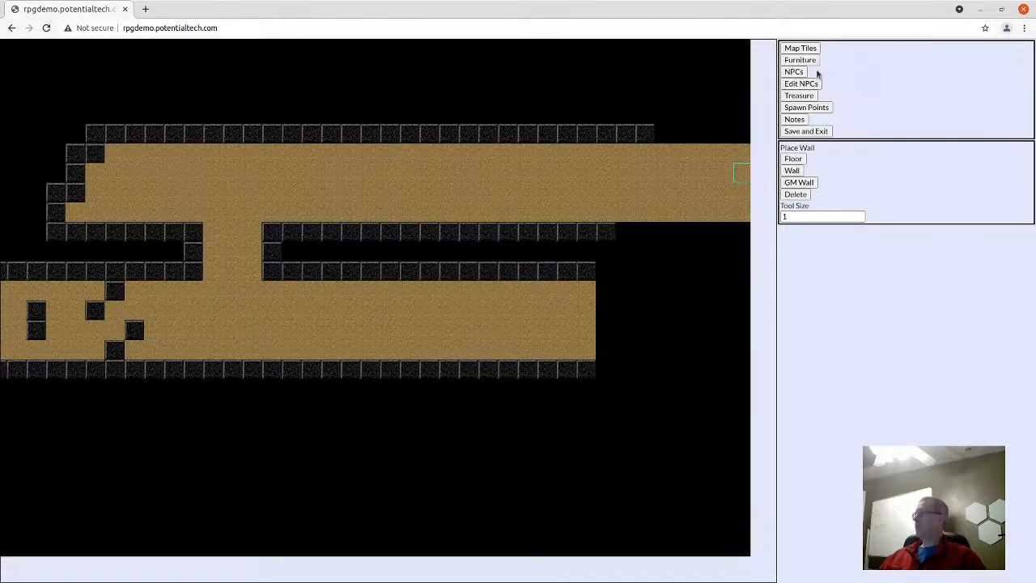
- Place two diagonal pairs of wall blocks in the lower passage east of the new opening, one pair by each edge
click(797, 168)
click(311, 349)
click(330, 330)
click(390, 310)
click(375, 291)
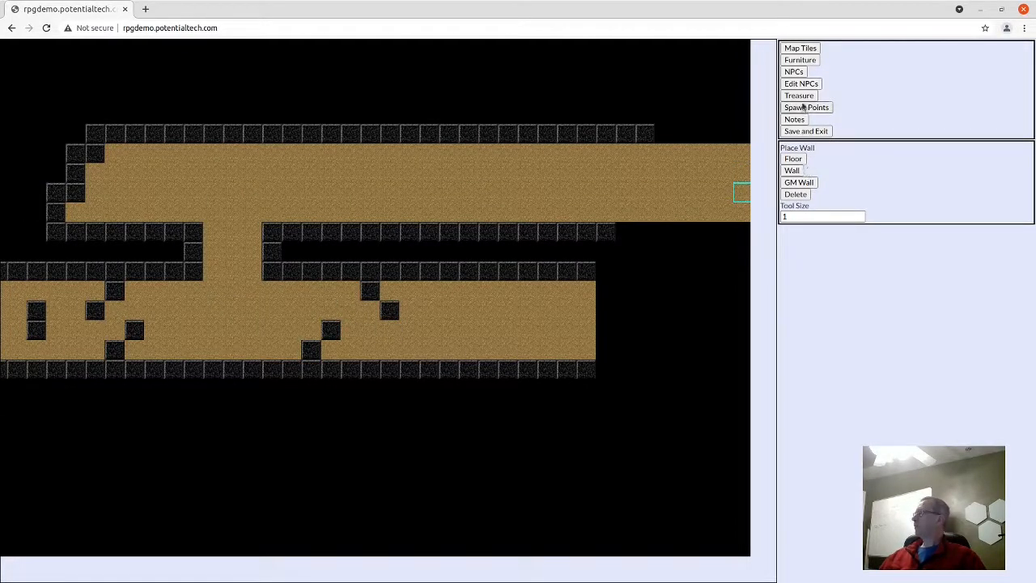
- Place about 22 Imps behind the eastern wall blocks, along the lower passage's north and south edges
click(795, 72)
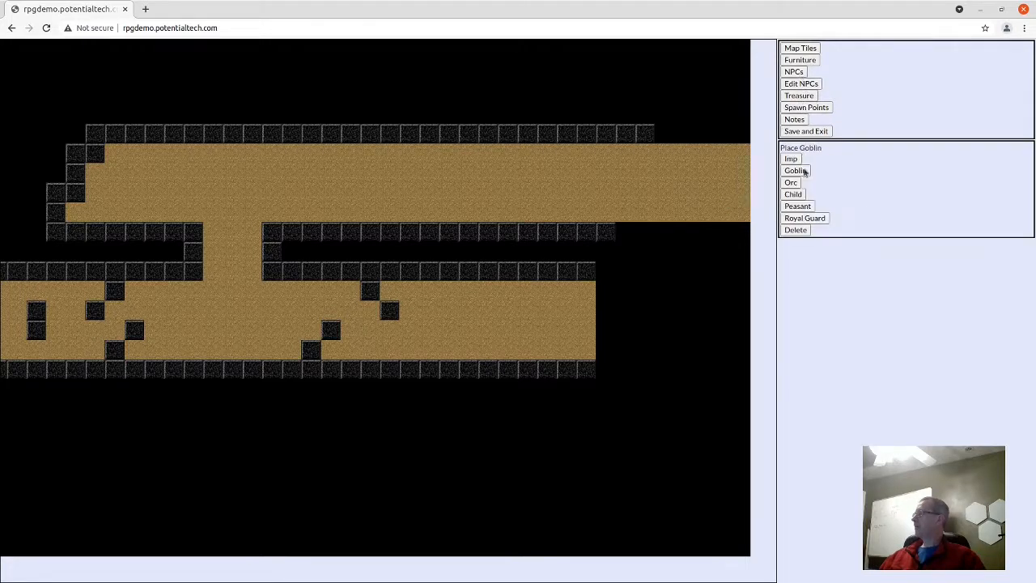
click(792, 160)
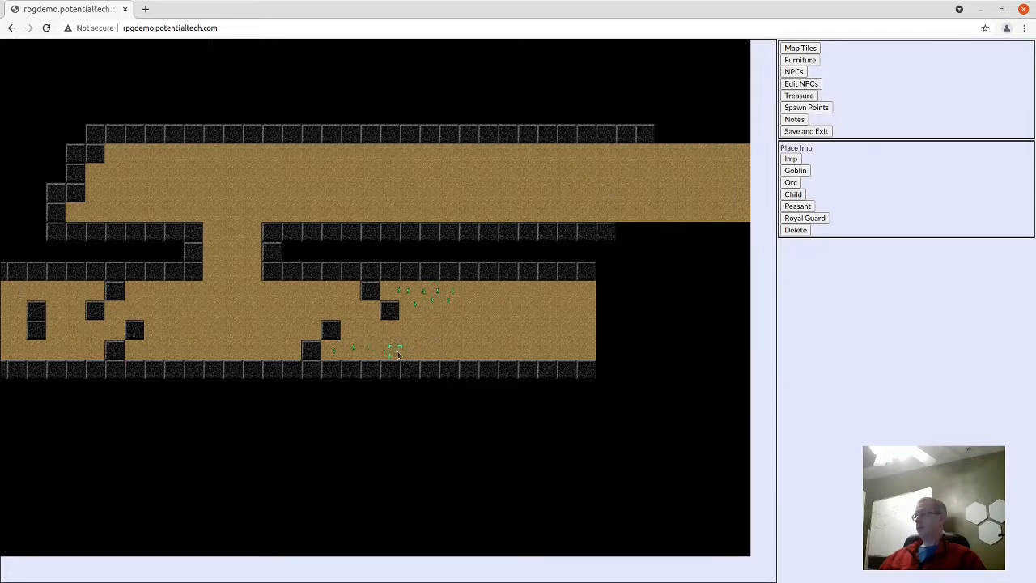
drag(385, 264, 471, 254)
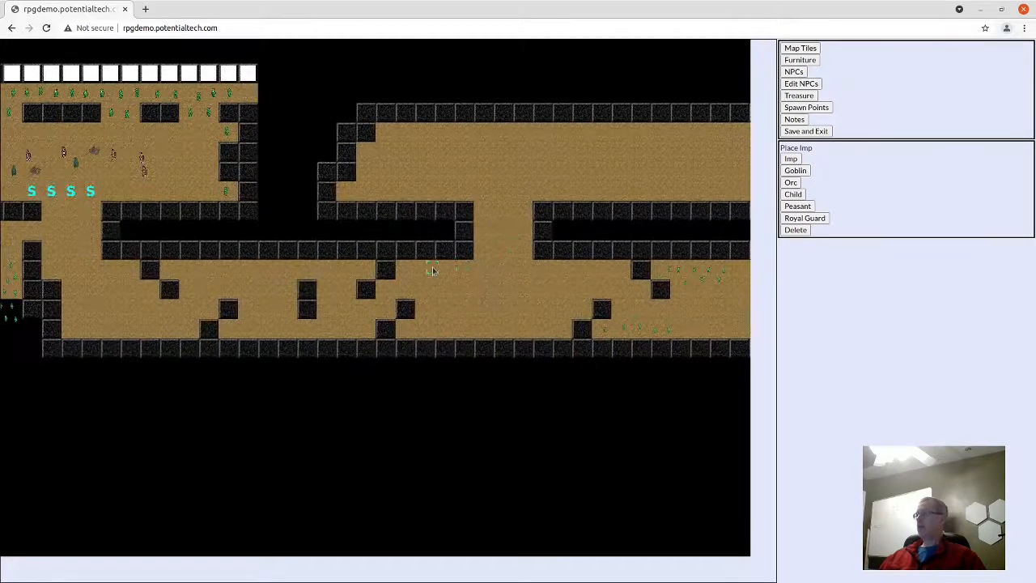
scroll(430, 269, down, 2)
drag(370, 243, 432, 288)
scroll(432, 288, up, 2)
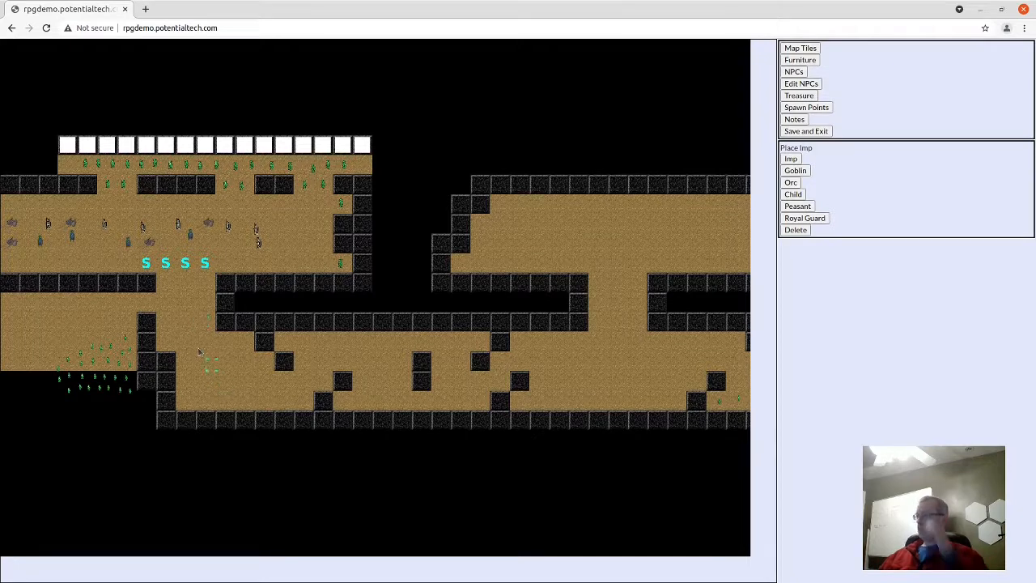
drag(178, 359, 272, 365)
drag(382, 356, 215, 267)
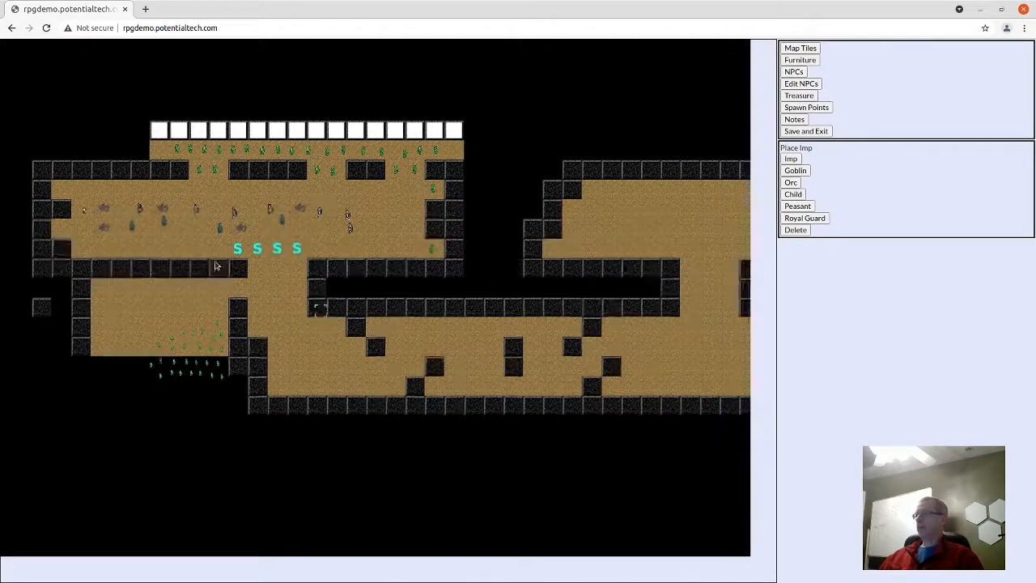
drag(376, 304, 243, 321)
drag(477, 311, 280, 313)
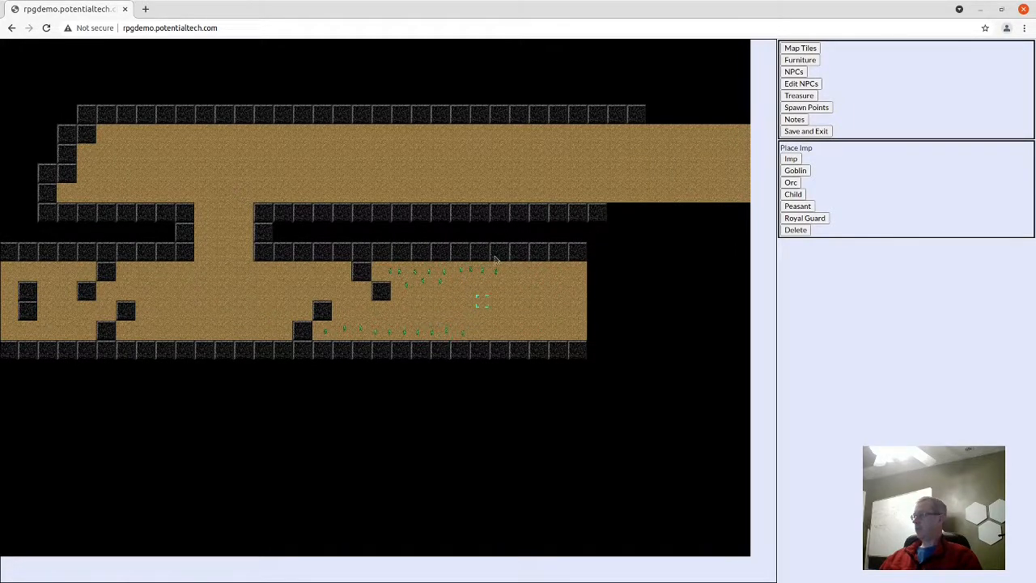
drag(276, 193, 315, 240)
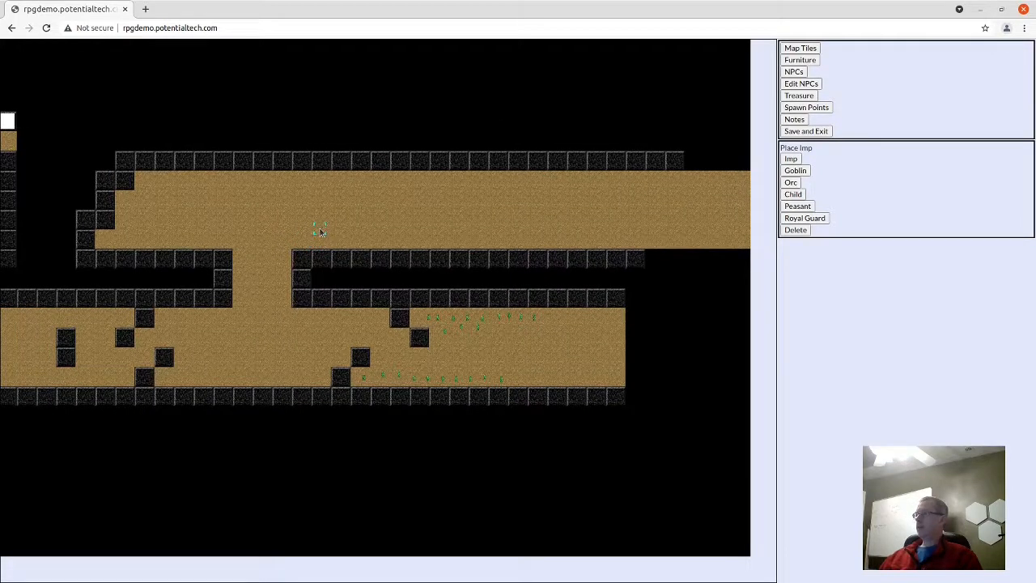
drag(486, 296, 349, 303)
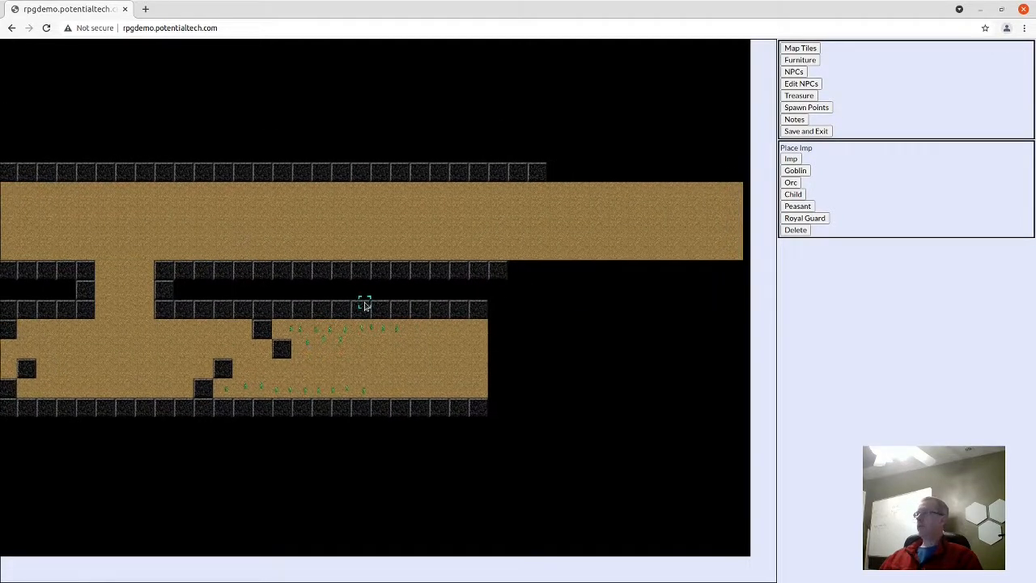
- Build a four-tile wall column across the lower passage, just east of the Imps
drag(317, 227, 413, 288)
scroll(333, 350, down, 2)
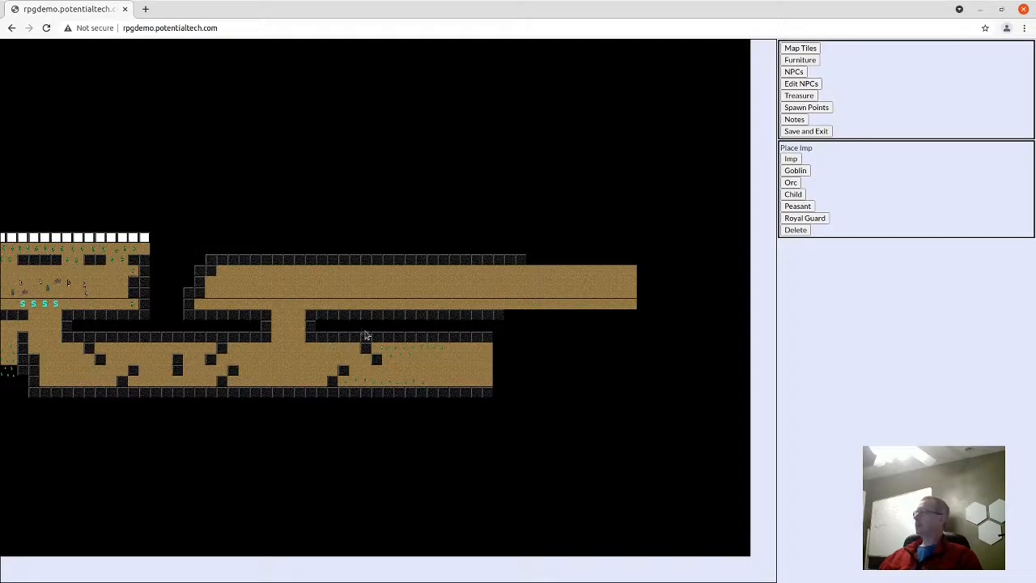
scroll(366, 335, up, 2)
drag(470, 324, 417, 296)
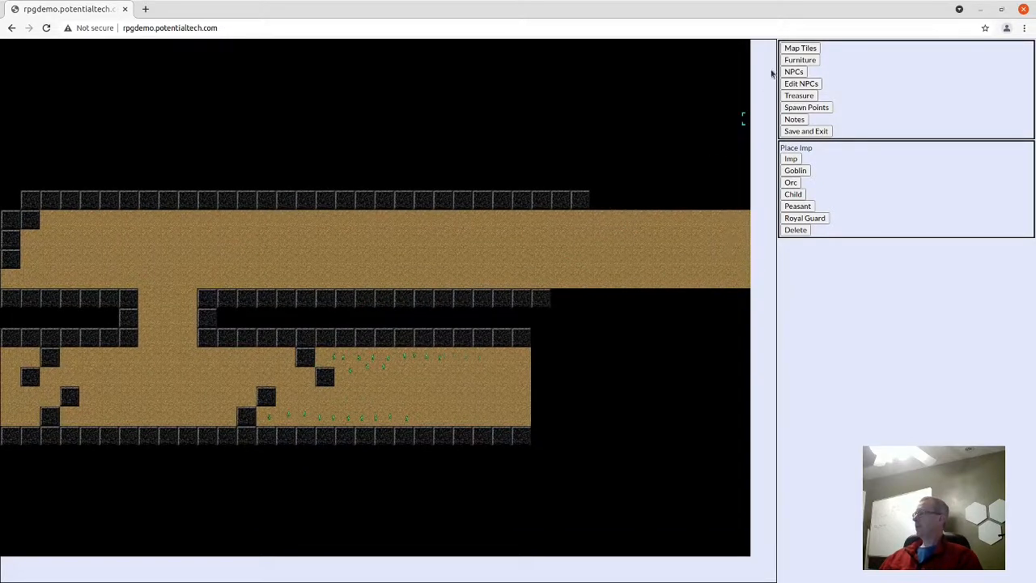
click(803, 47)
drag(464, 426, 464, 426)
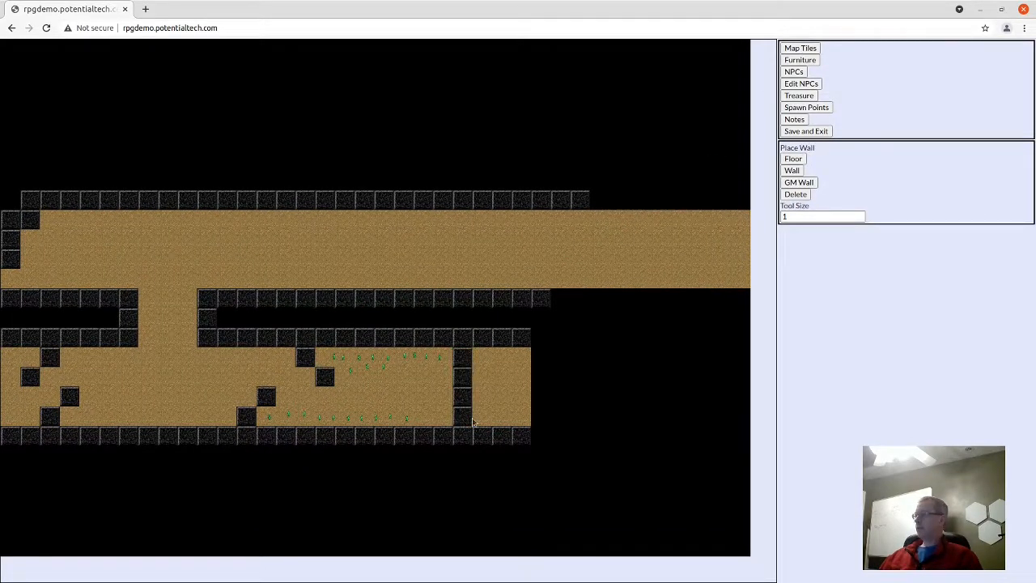
- Delete the leftover floor and wall tiles of the lower passage east of the new end wall
click(796, 195)
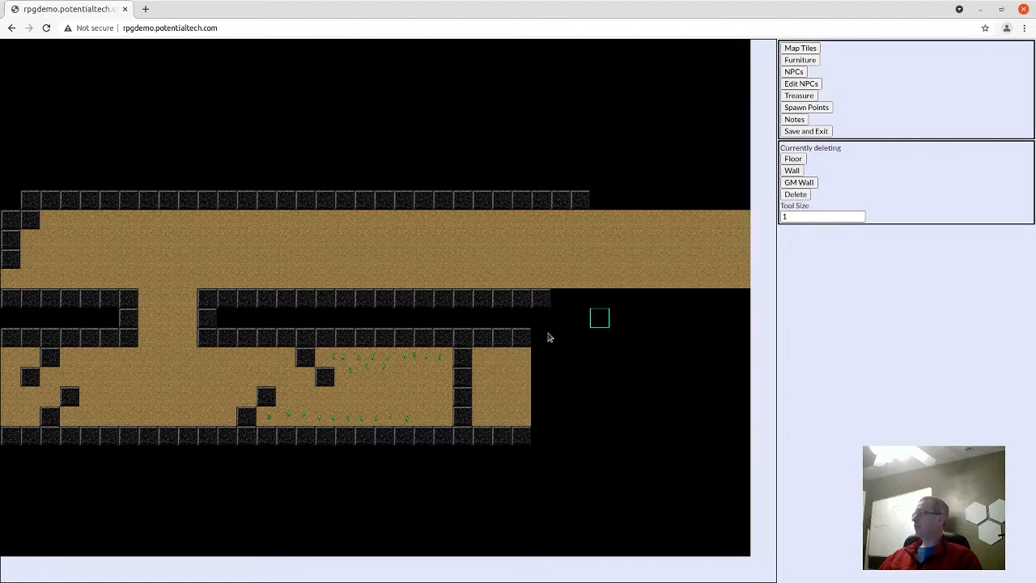
drag(486, 341, 542, 430)
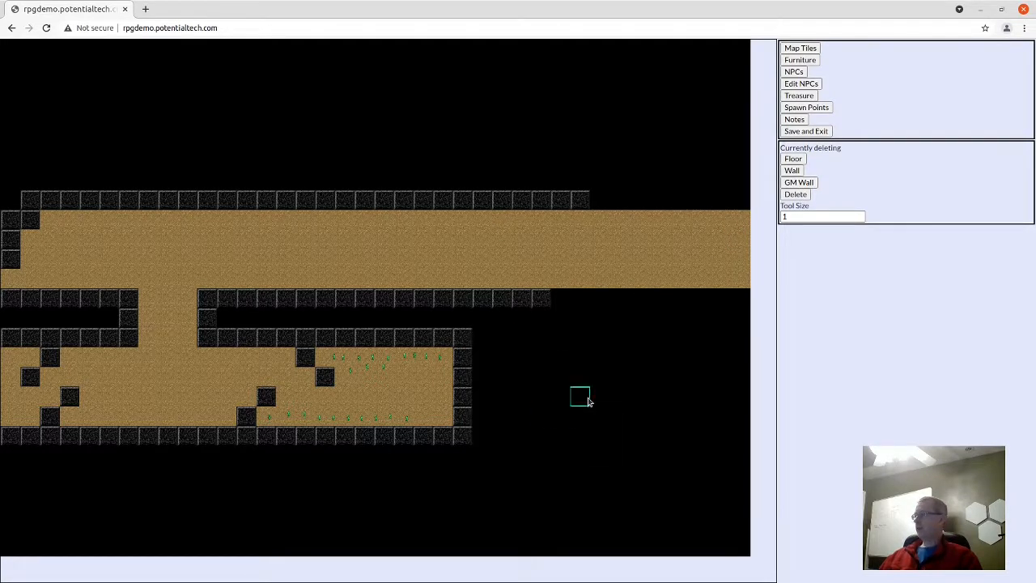
right_click(519, 374)
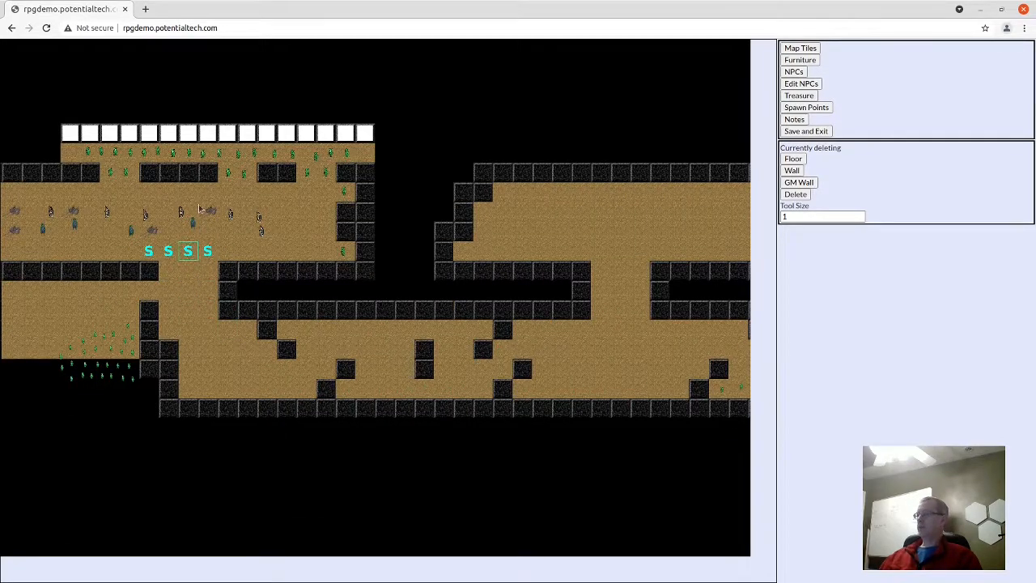
- Lay a floor alcove over the upper corridor's north-west corner, cutting through its northern wall row
drag(423, 330, 203, 288)
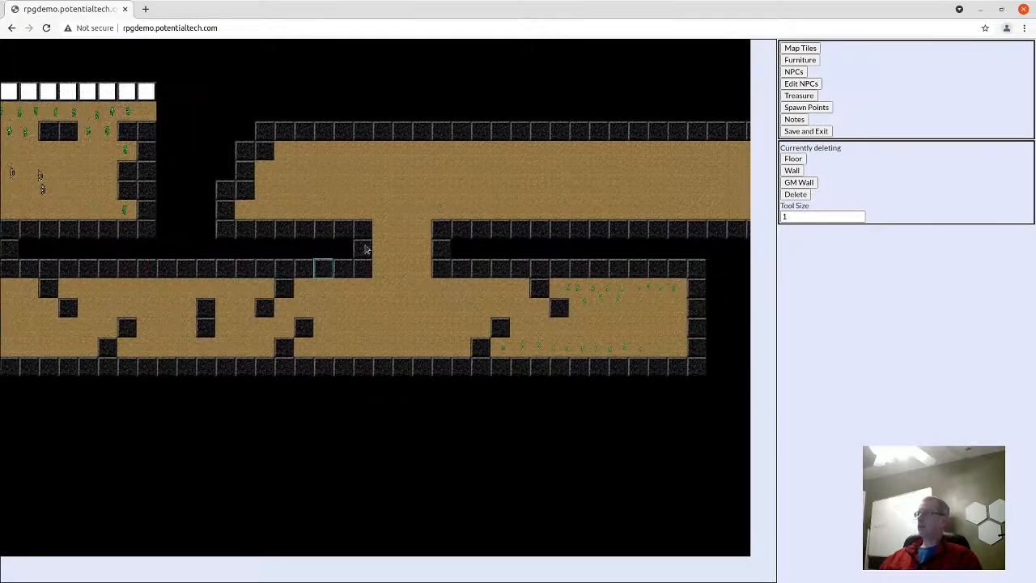
drag(445, 208, 407, 271)
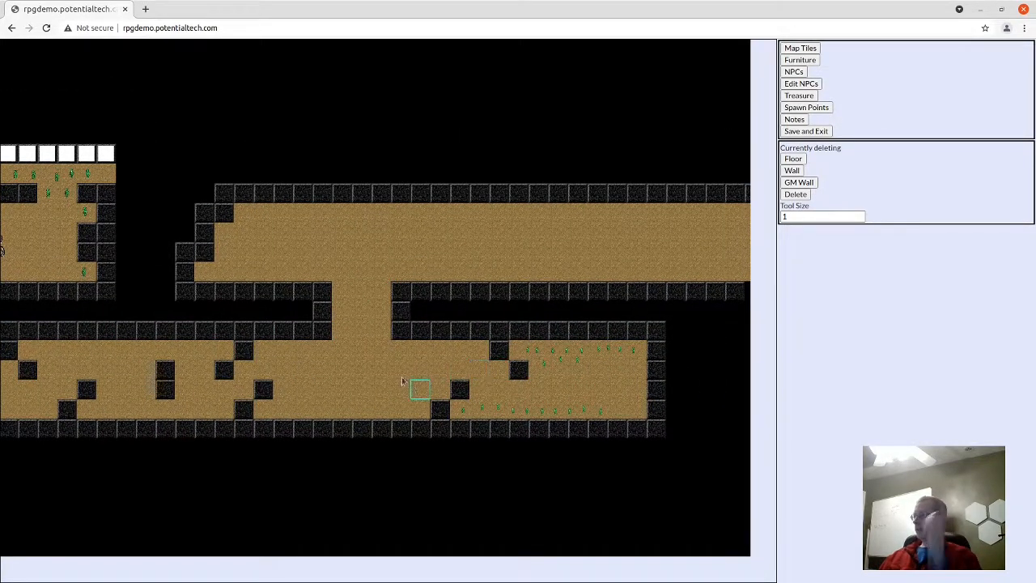
drag(396, 294, 366, 300)
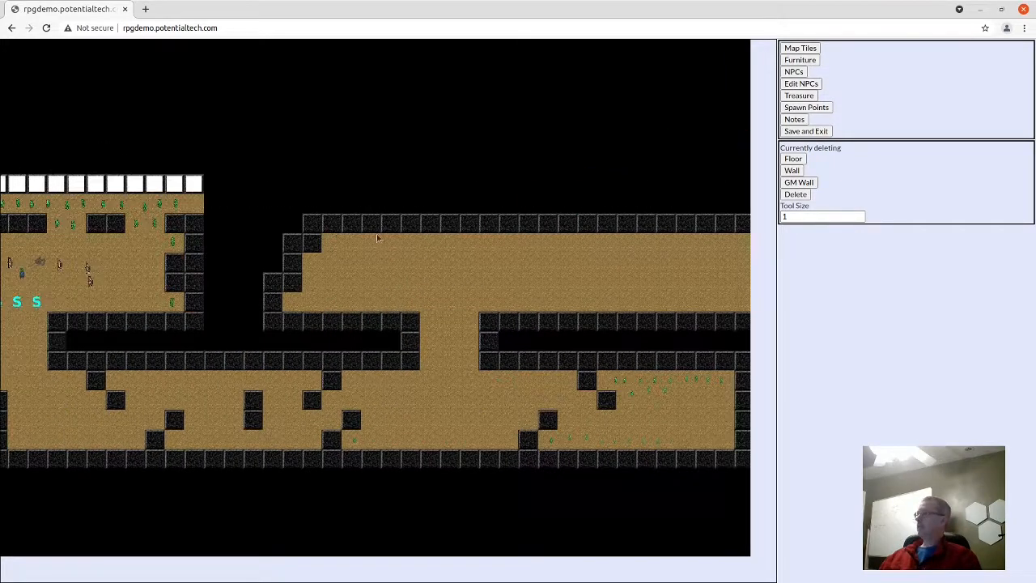
drag(519, 253, 396, 250)
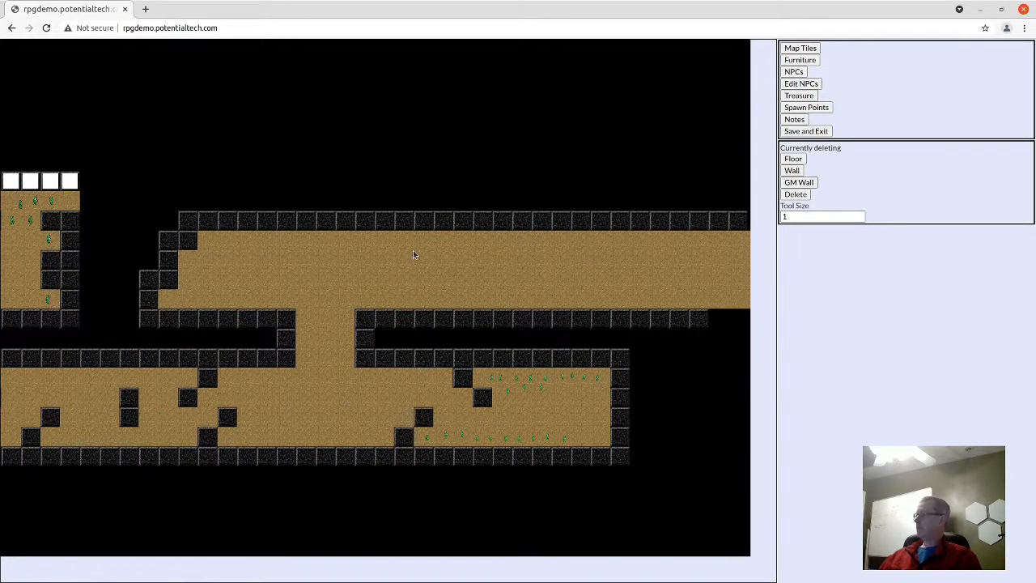
drag(413, 254, 533, 275)
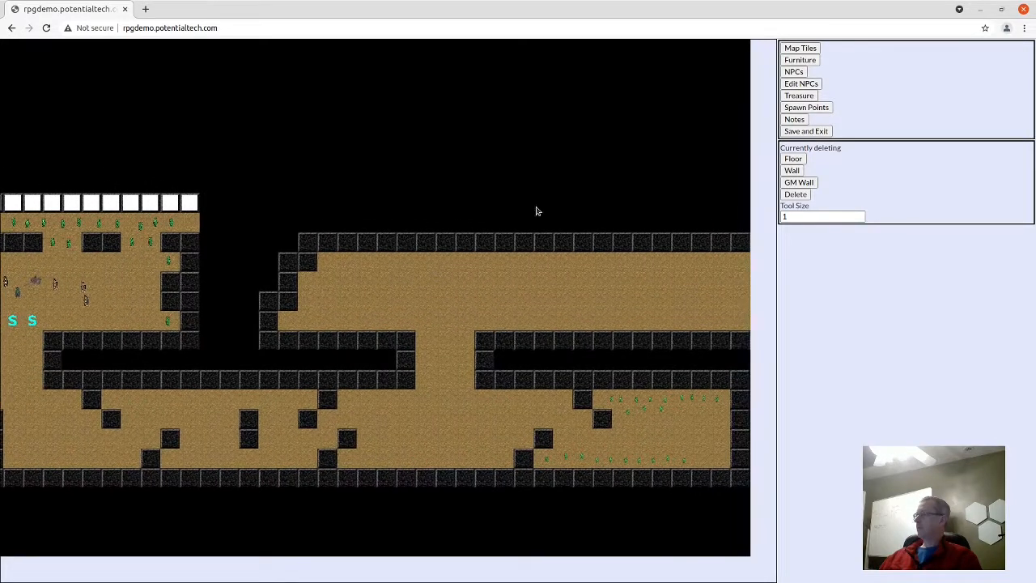
click(799, 50)
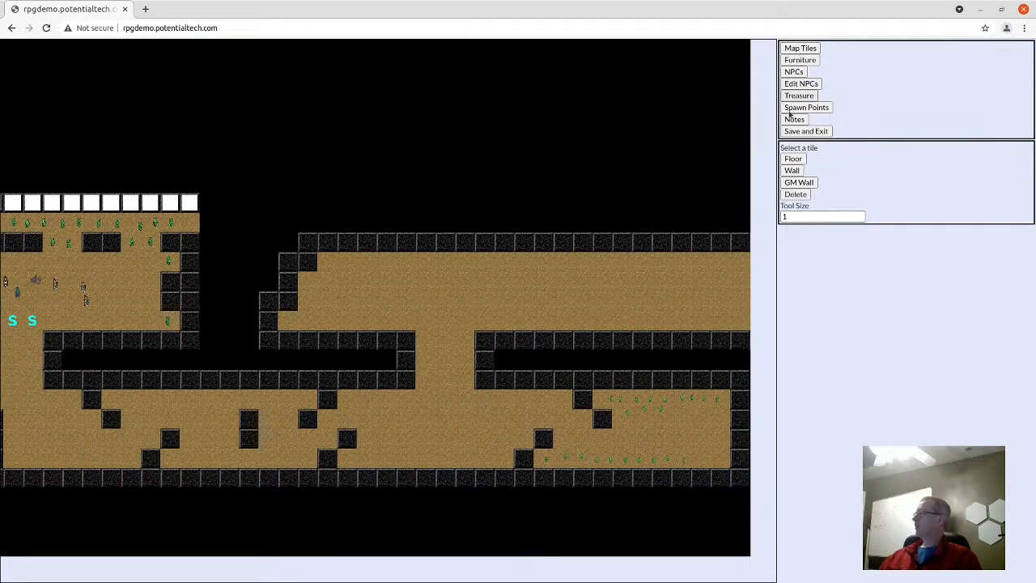
click(795, 160)
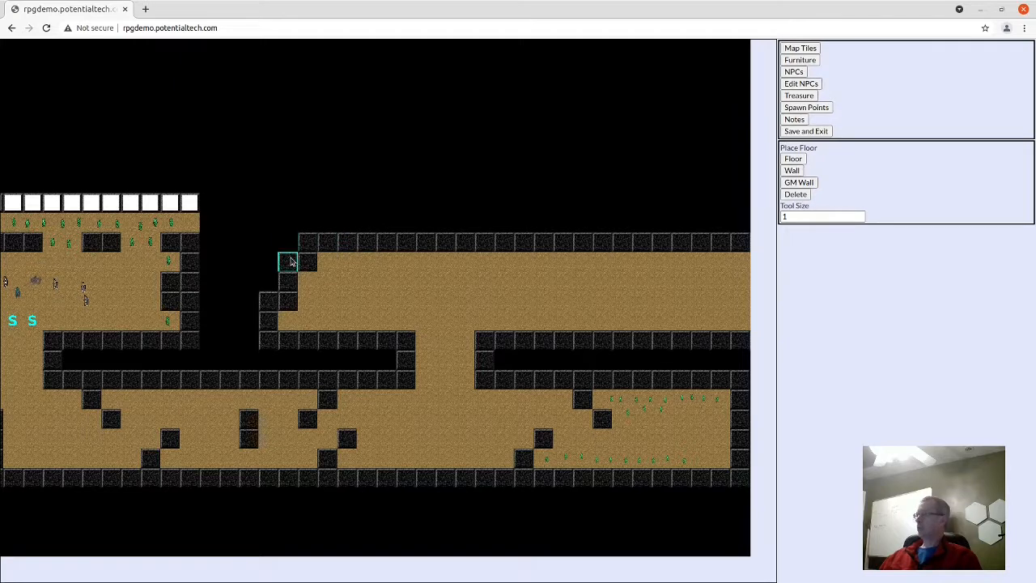
mouse_move(306, 262)
mouse_down()
mouse_move(348, 244)
mouse_move(134, 264)
mouse_up()
drag(136, 301, 248, 304)
mouse_move(247, 223)
mouse_down()
mouse_move(363, 235)
mouse_move(328, 224)
mouse_up()
- Line the alcove's outer edges with GM Walls and run a one-tile floor strip around its west and south sides
click(800, 182)
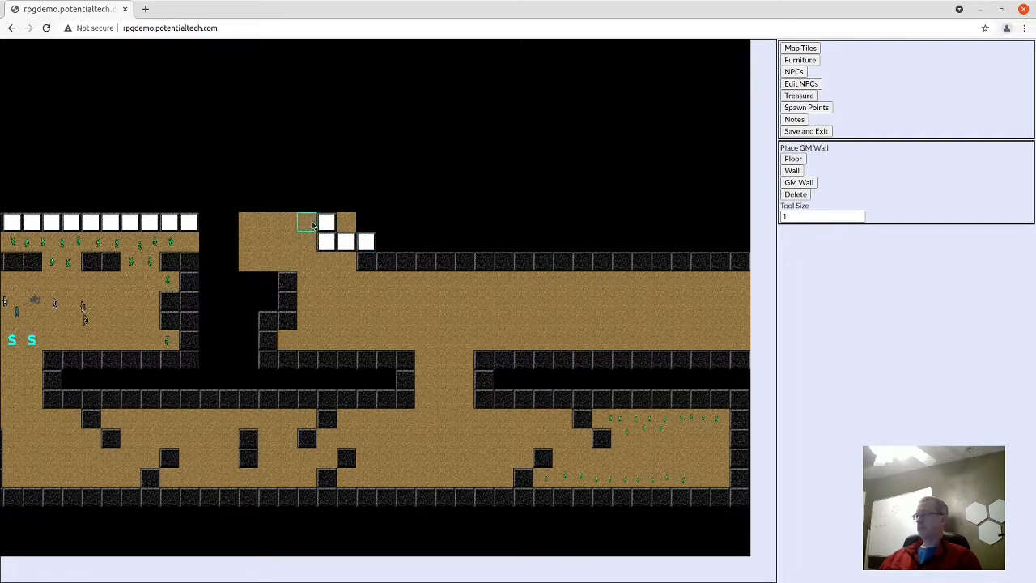
mouse_move(265, 229)
mouse_down()
mouse_move(267, 276)
mouse_move(257, 280)
mouse_move(235, 277)
mouse_move(228, 222)
mouse_up()
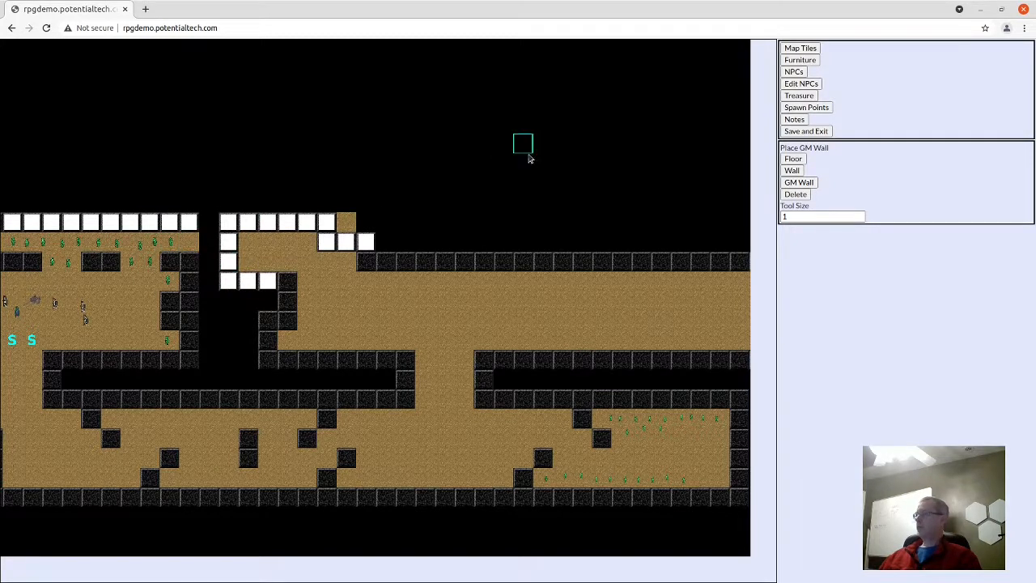
- Place four Goblins inside the alcove and about ten more along the narrow floor strip around it
click(796, 170)
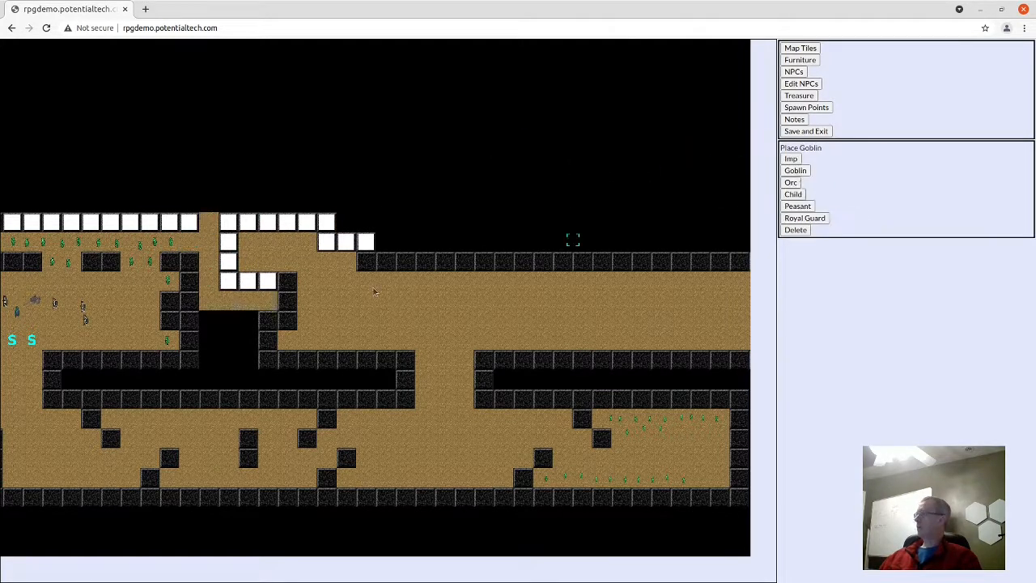
click(249, 263)
click(250, 241)
click(268, 242)
click(268, 261)
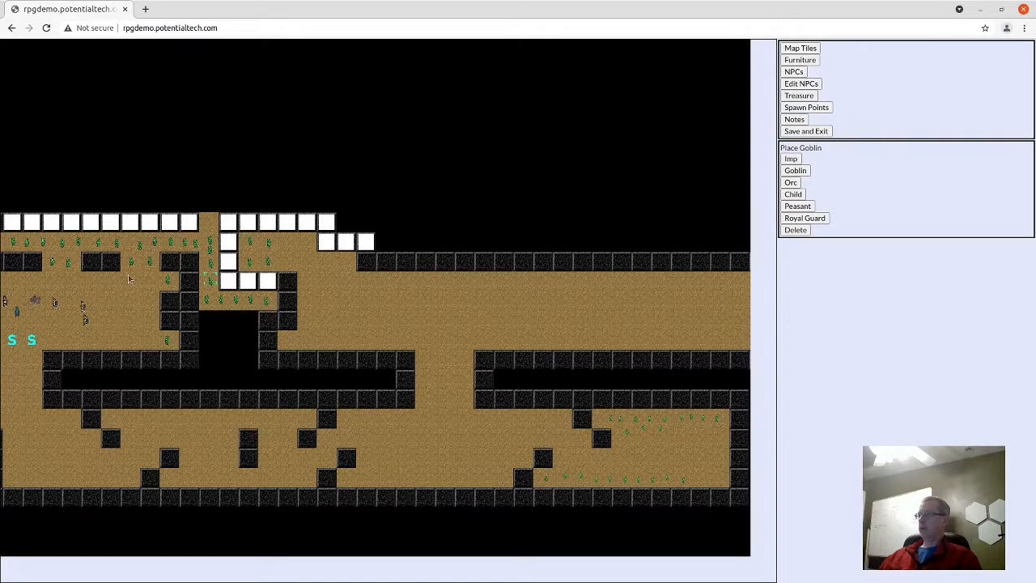
- Place two diagonal wall blocks beside the alcove's mouth and one block on the upper corridor's south edge, just west of the opening
drag(528, 371, 345, 371)
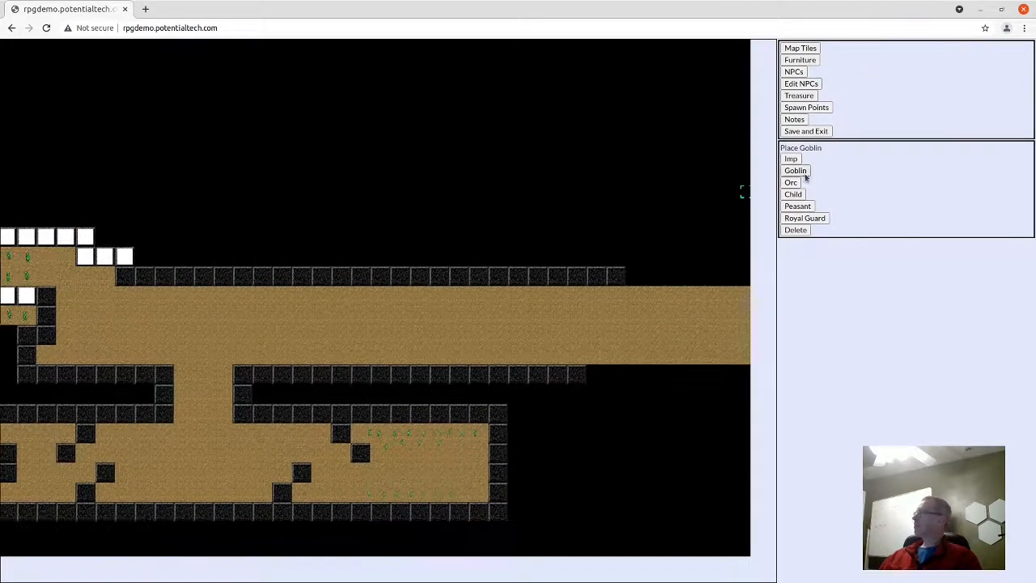
click(800, 49)
click(792, 170)
click(126, 298)
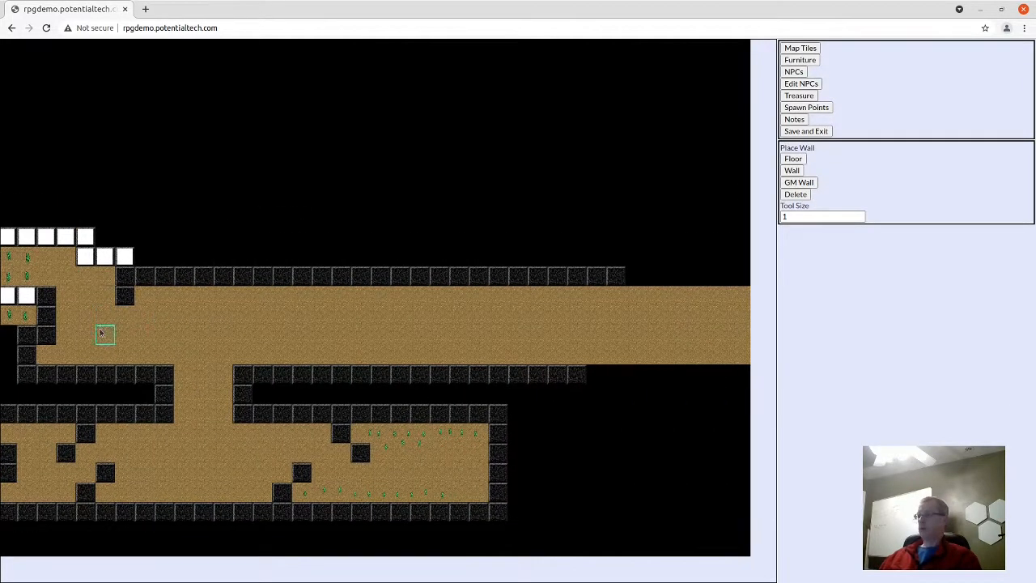
click(103, 315)
click(164, 353)
- East of the opening, build a four-block inverted triangle on the upper corridor's north edge and a diagonal wall pair by its south edge
click(321, 297)
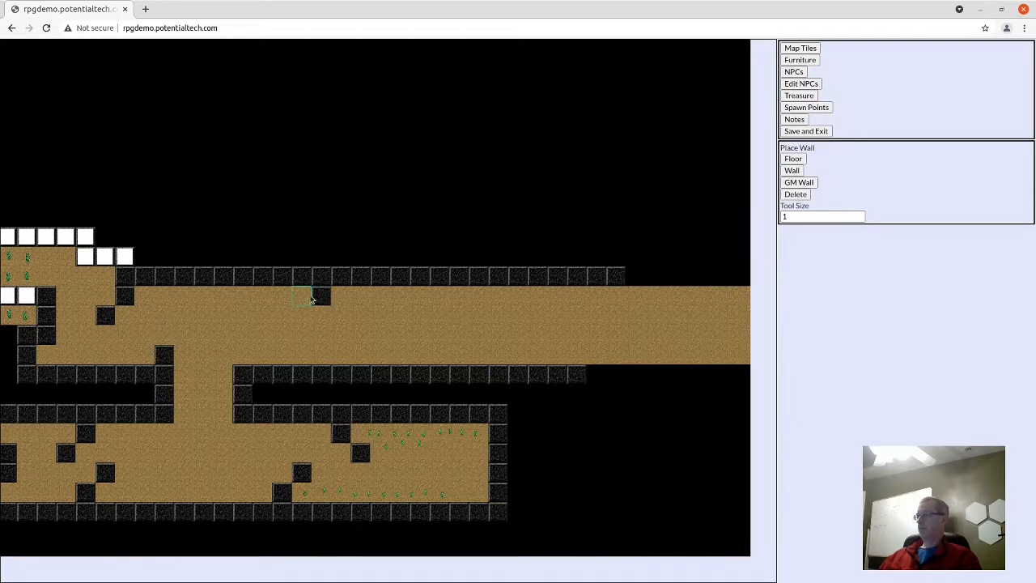
click(304, 297)
click(340, 296)
click(322, 315)
click(380, 354)
click(400, 335)
drag(400, 357, 307, 376)
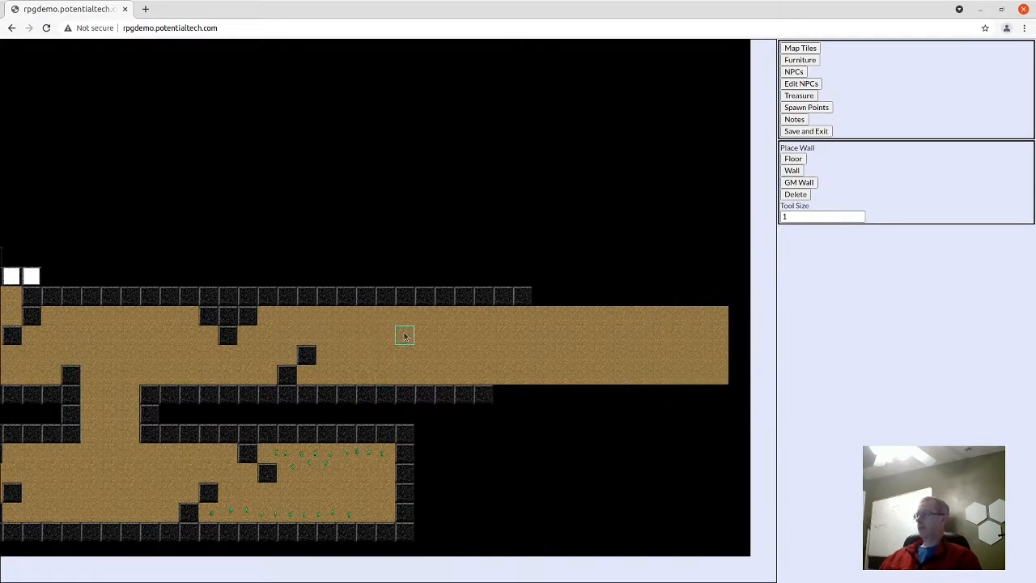
- Review the map layout from the refugees' starting corridor through the lower passage to the upper eastern corridor
drag(130, 356, 301, 349)
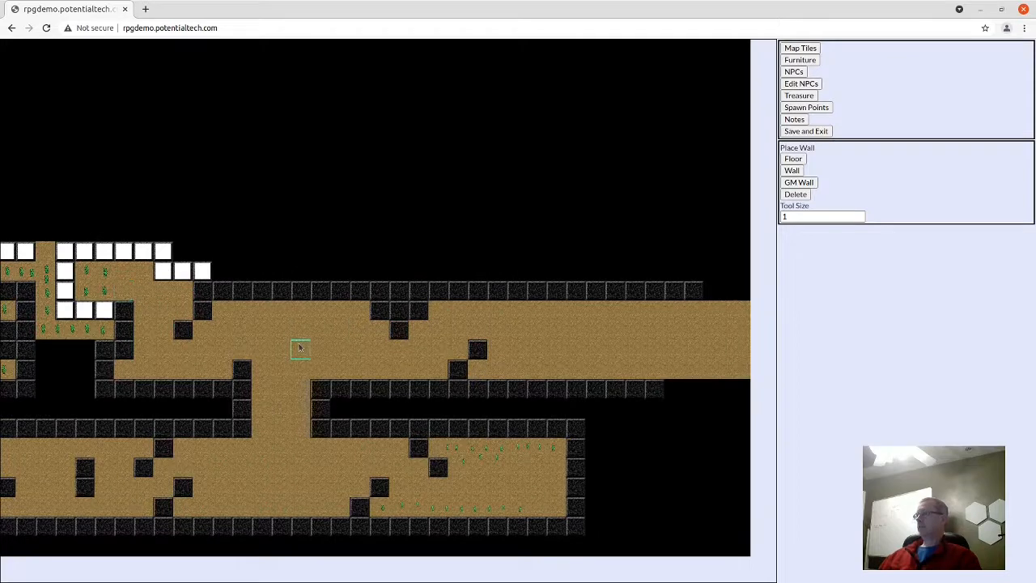
drag(444, 349, 266, 363)
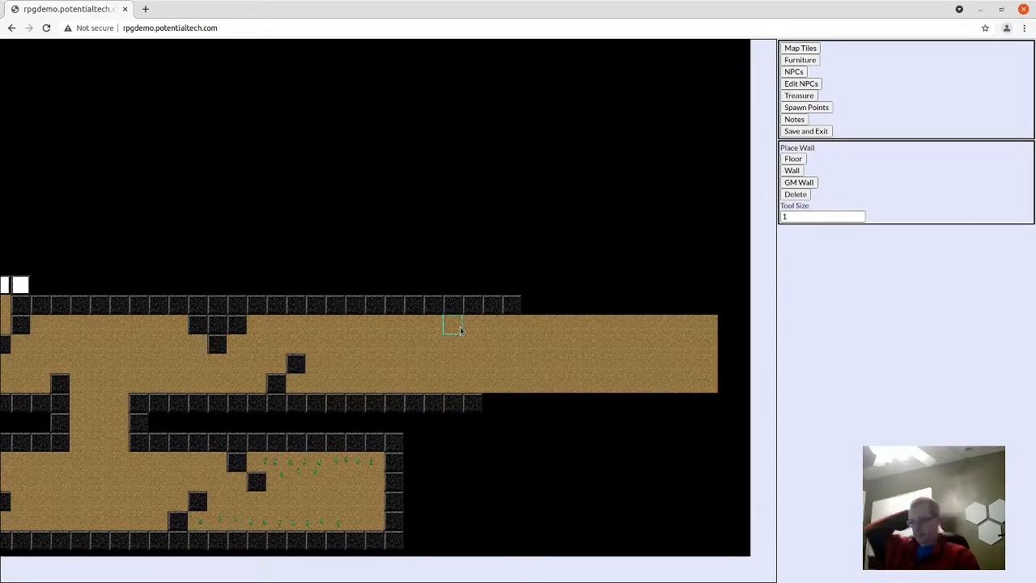
drag(364, 367, 416, 368)
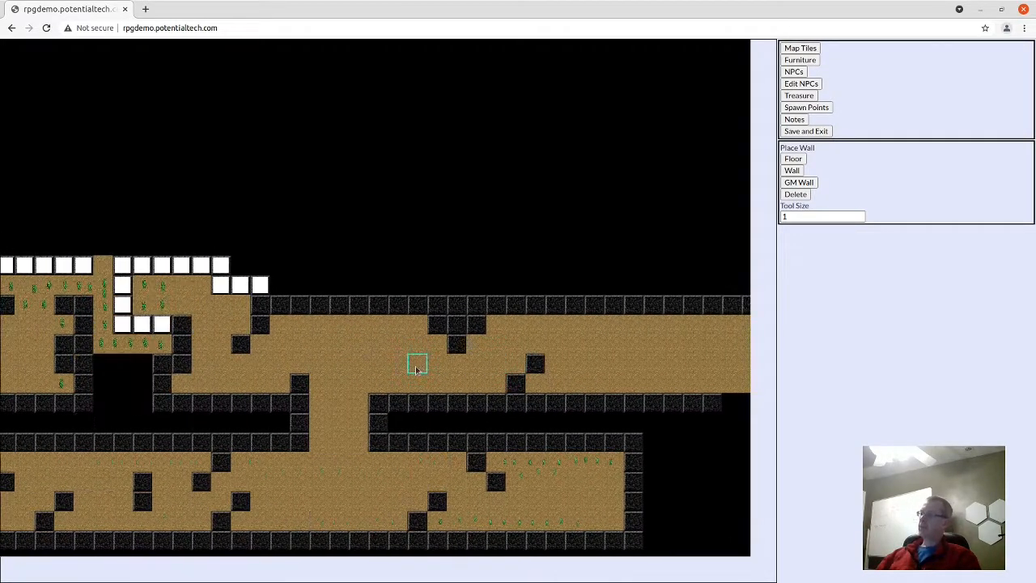
drag(319, 365, 487, 341)
scroll(507, 316, down, 2)
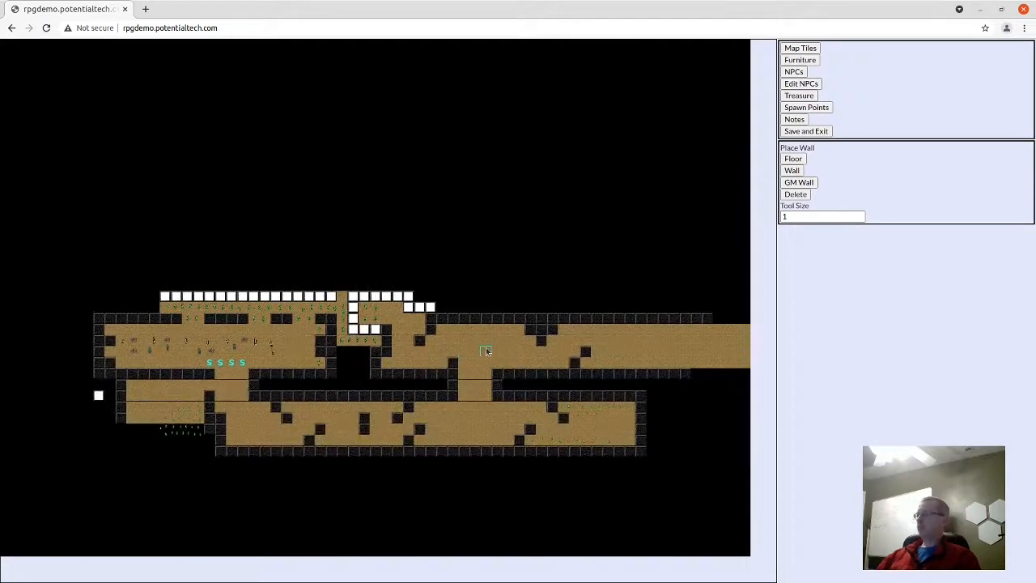
scroll(487, 350, up, 2)
scroll(487, 350, down, 2)
scroll(490, 344, up, 2)
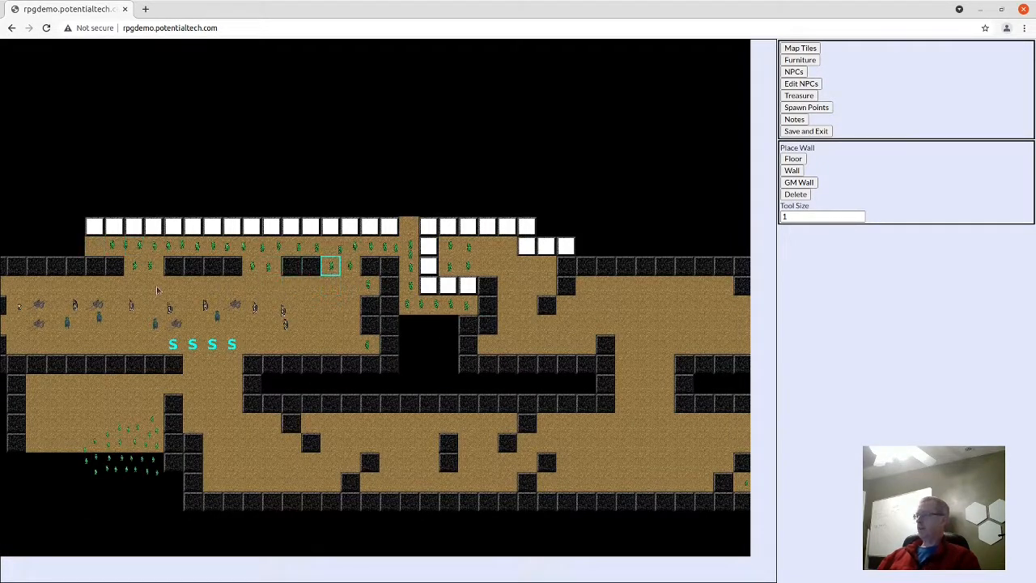
drag(247, 305, 332, 279)
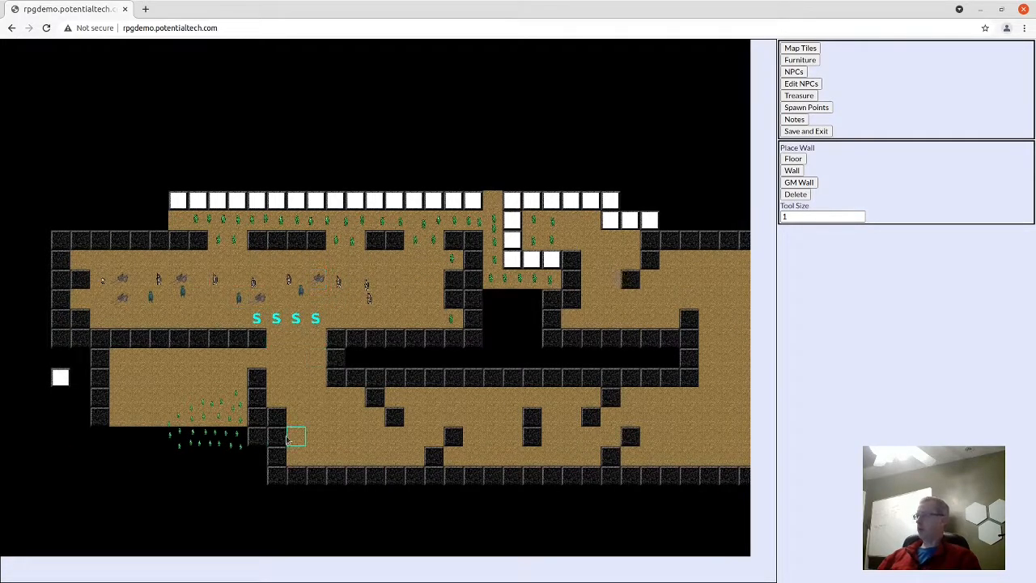
click(254, 357)
drag(552, 407, 286, 408)
drag(374, 413, 247, 397)
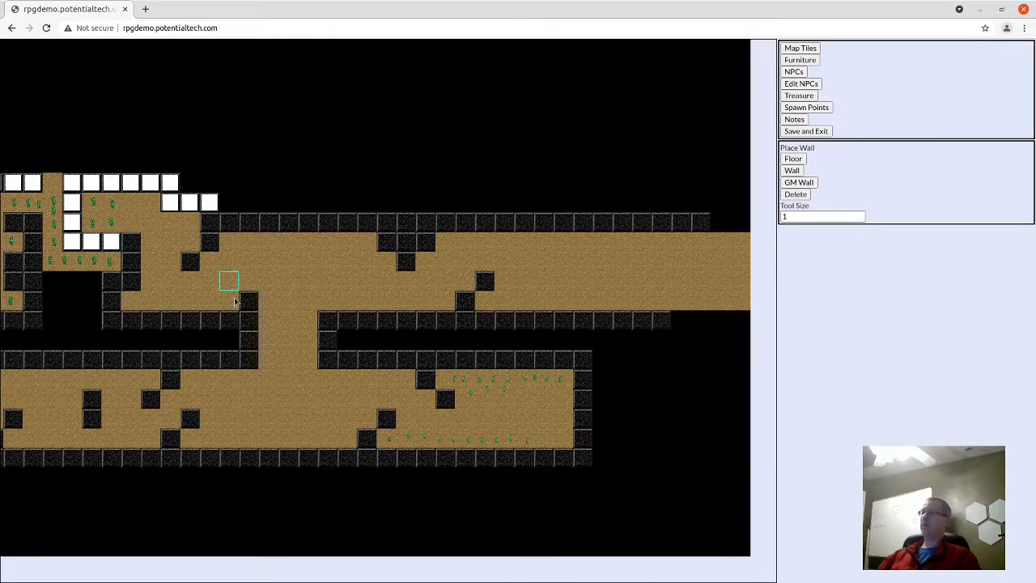
- Open a one-tile gap in the upper corridor's north wall and lay an eight-tile floor strip behind it
drag(466, 306, 290, 331)
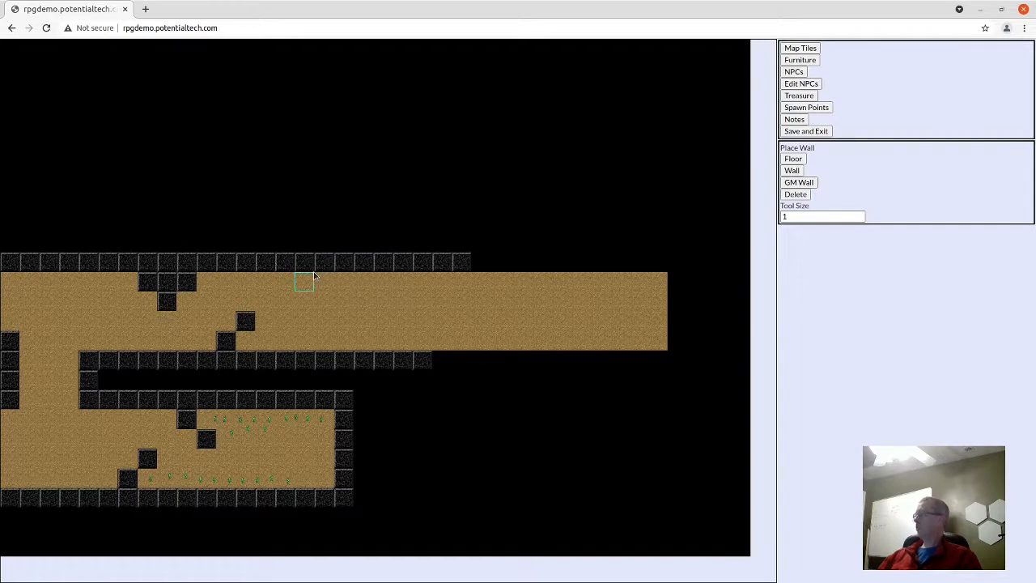
click(793, 159)
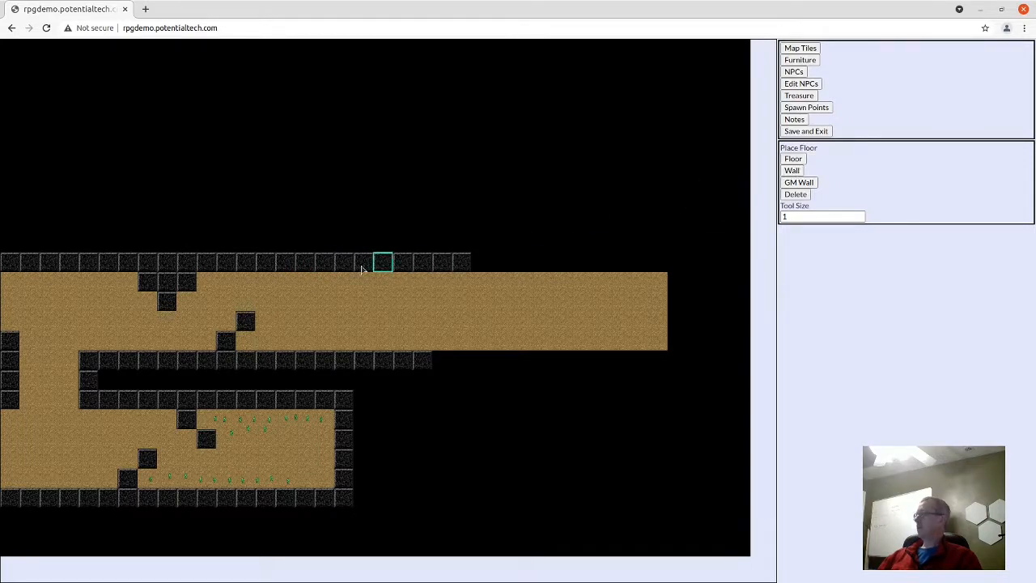
click(283, 267)
drag(234, 248, 365, 245)
- Enclose the new floor strip with walls along its north side and at both ends
click(792, 170)
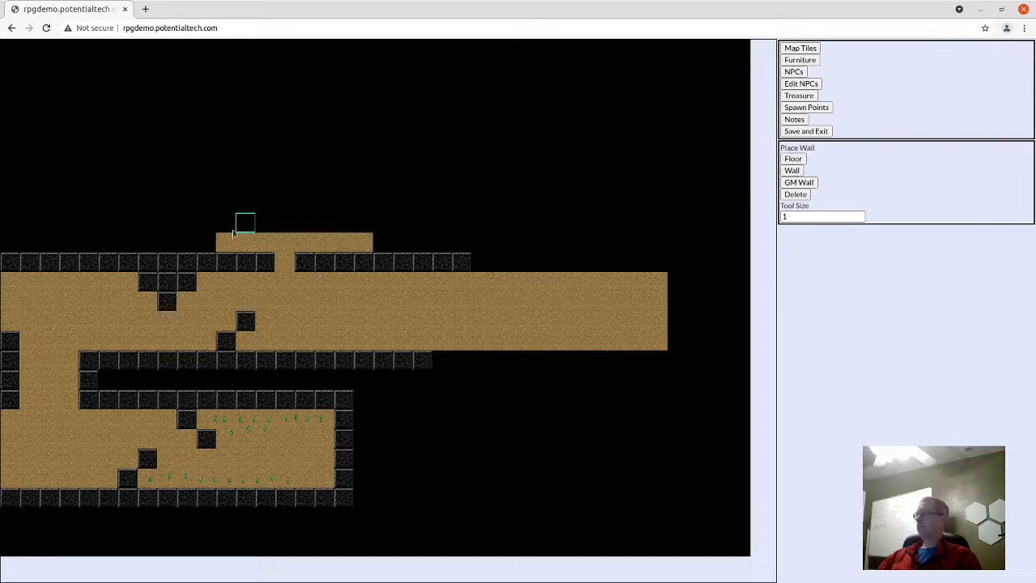
drag(233, 233, 366, 234)
click(364, 249)
click(227, 250)
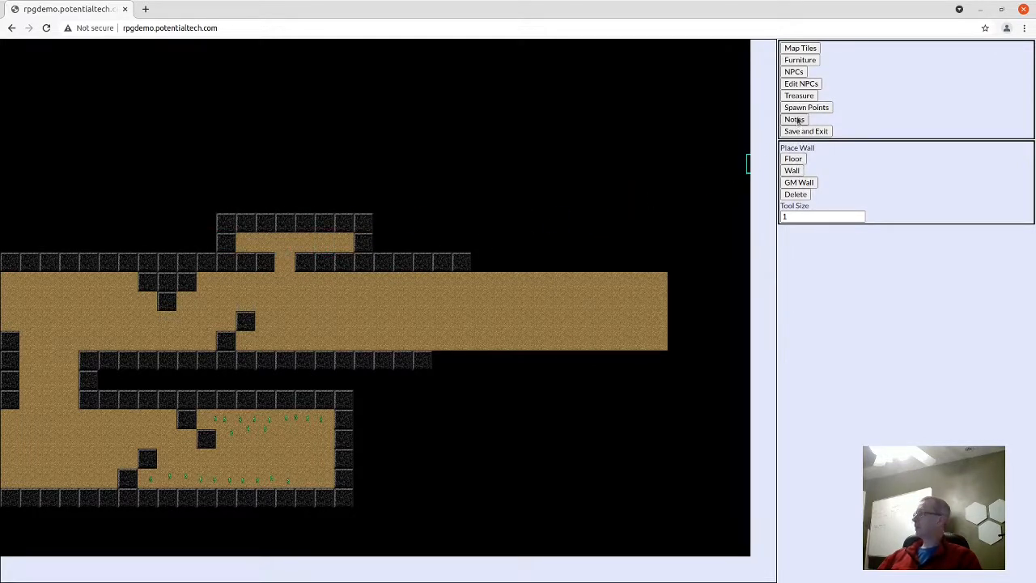
- Place three Imps in the walled side room, one at its west end and two at its east end
click(797, 73)
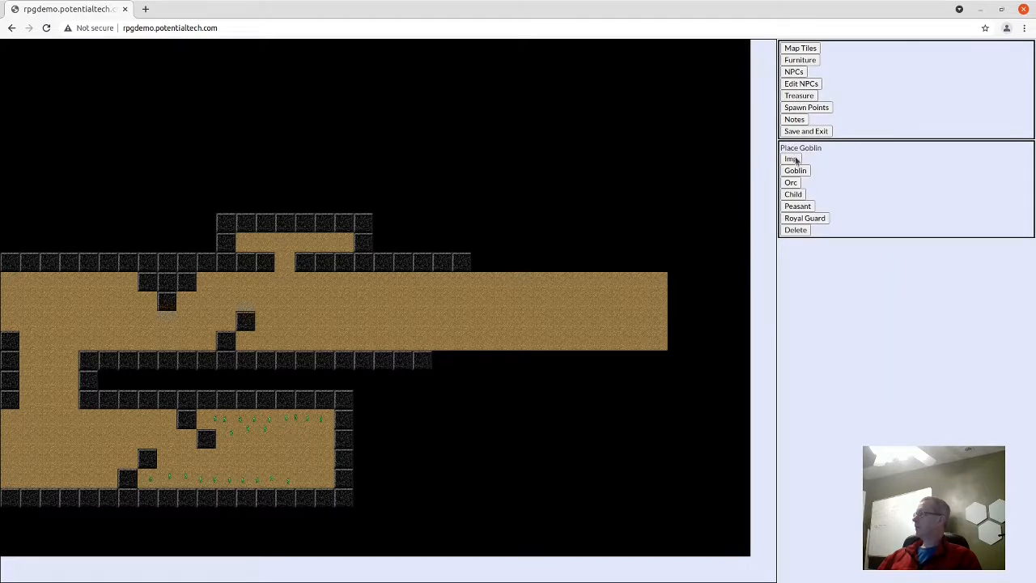
click(792, 160)
click(344, 243)
click(257, 248)
click(244, 241)
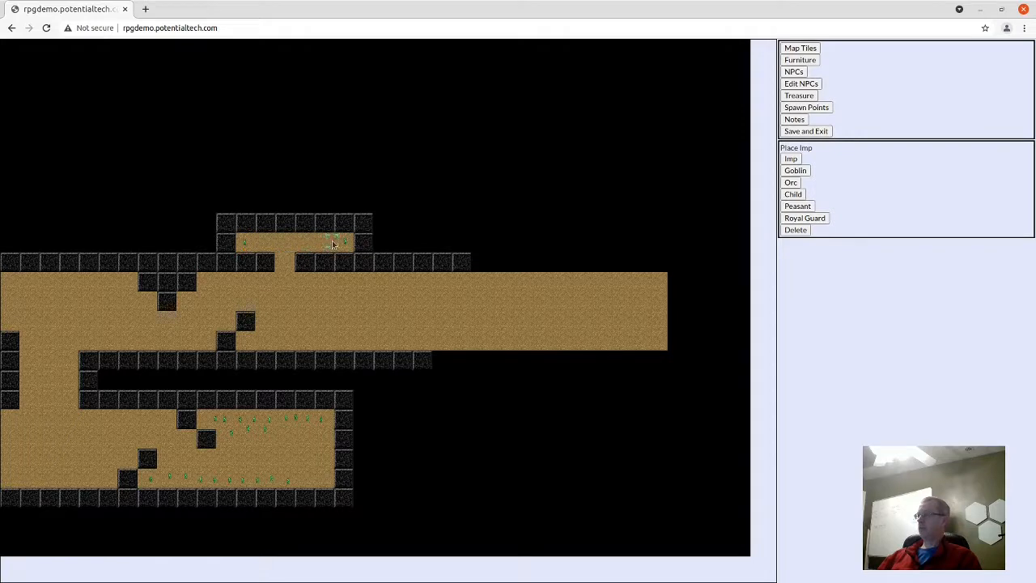
click(333, 243)
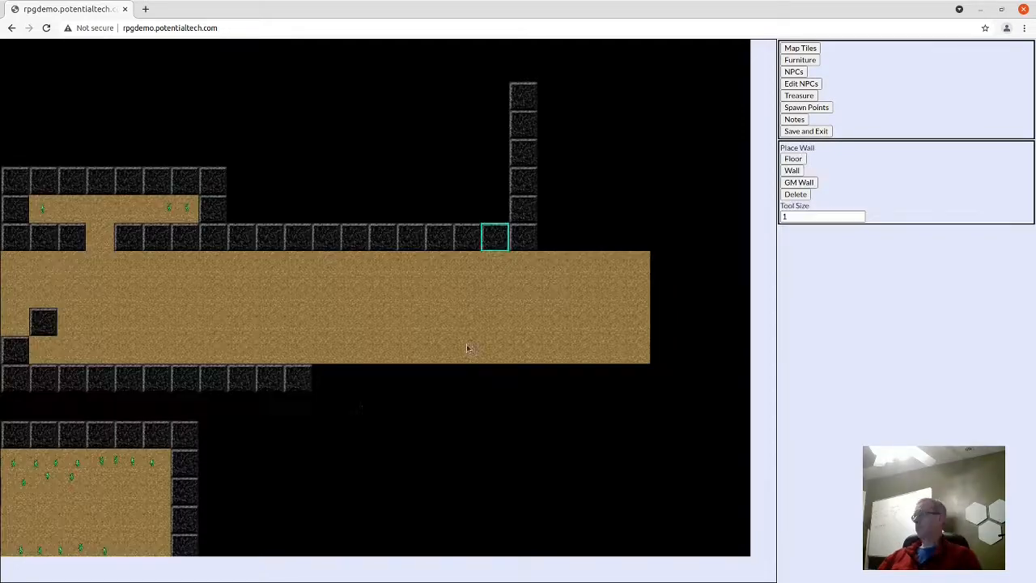
- Extend the upper corridor's south wall east to match the north wall and run long vertical walls away from both corners
drag(318, 384, 519, 386)
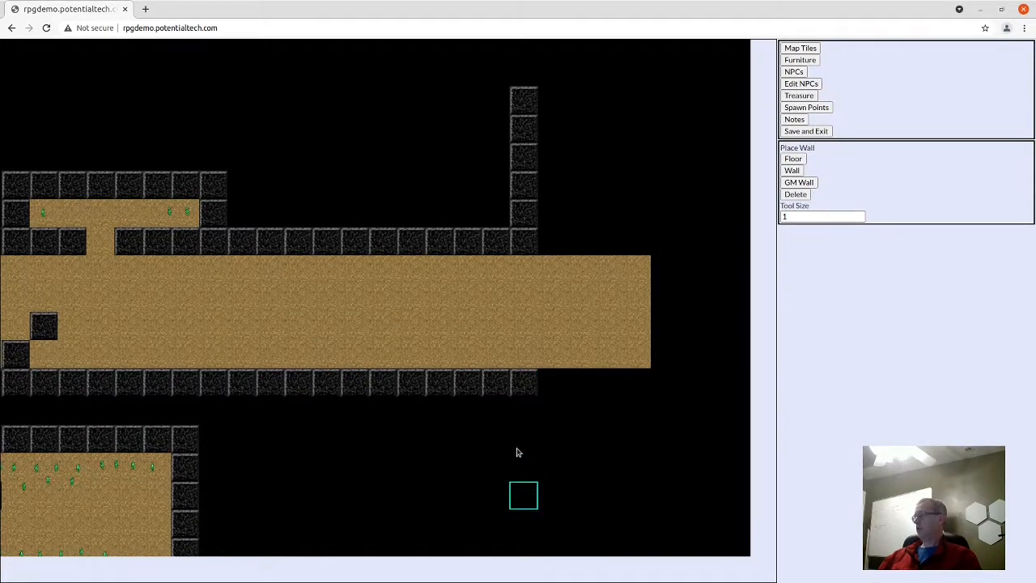
drag(521, 423, 528, 528)
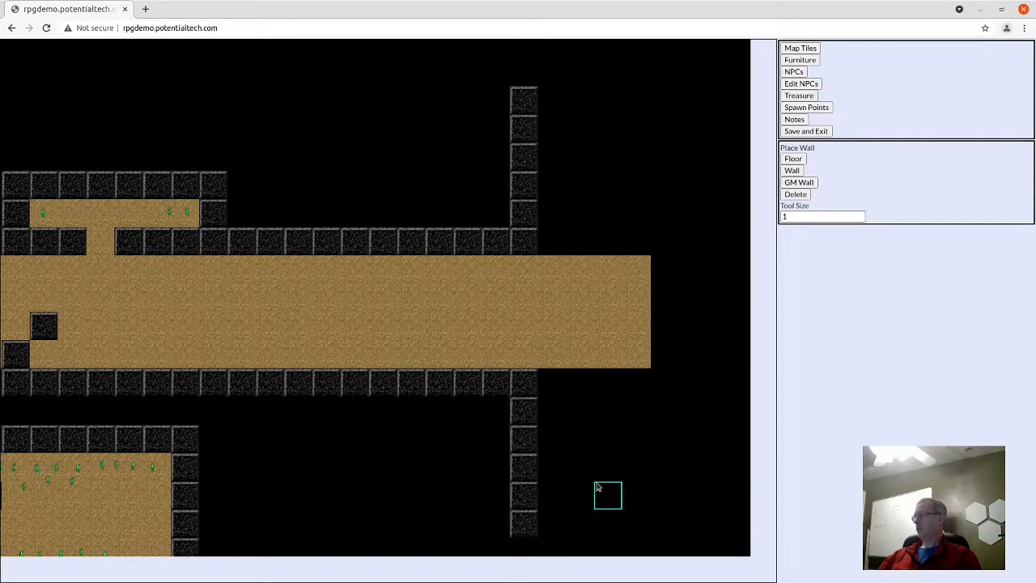
scroll(590, 268, down, 3)
drag(522, 317, 521, 468)
scroll(558, 315, down, 3)
drag(557, 294, 542, 467)
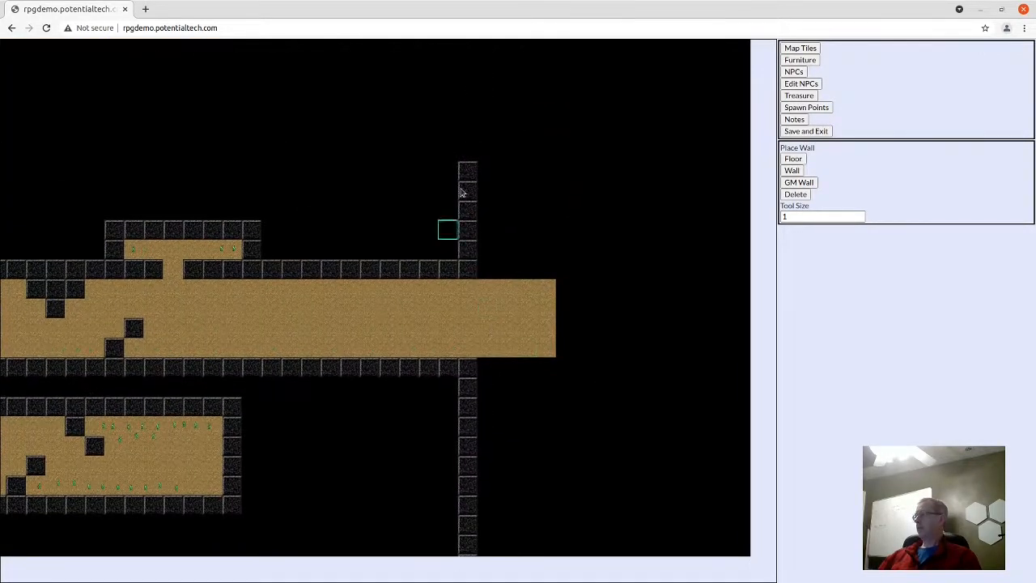
drag(467, 154, 468, 87)
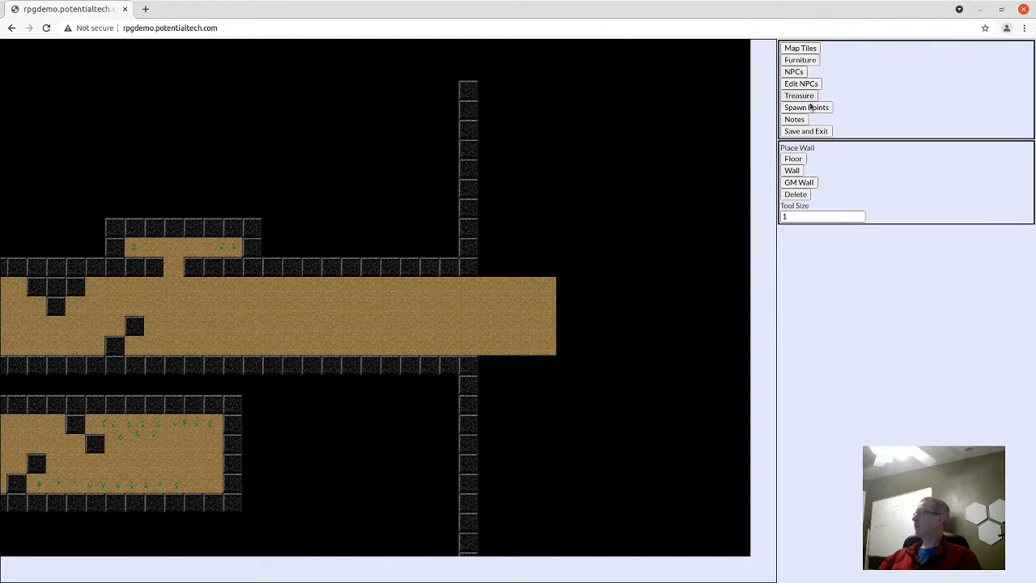
- Fill a large floor area east of the new vertical walls, tapering in steps toward its north and south ends
click(793, 159)
mouse_move(486, 234)
mouse_down()
mouse_move(665, 424)
mouse_move(452, 109)
mouse_up()
mouse_move(452, 90)
mouse_down()
mouse_move(607, 392)
mouse_move(590, 365)
mouse_up()
drag(456, 389, 571, 70)
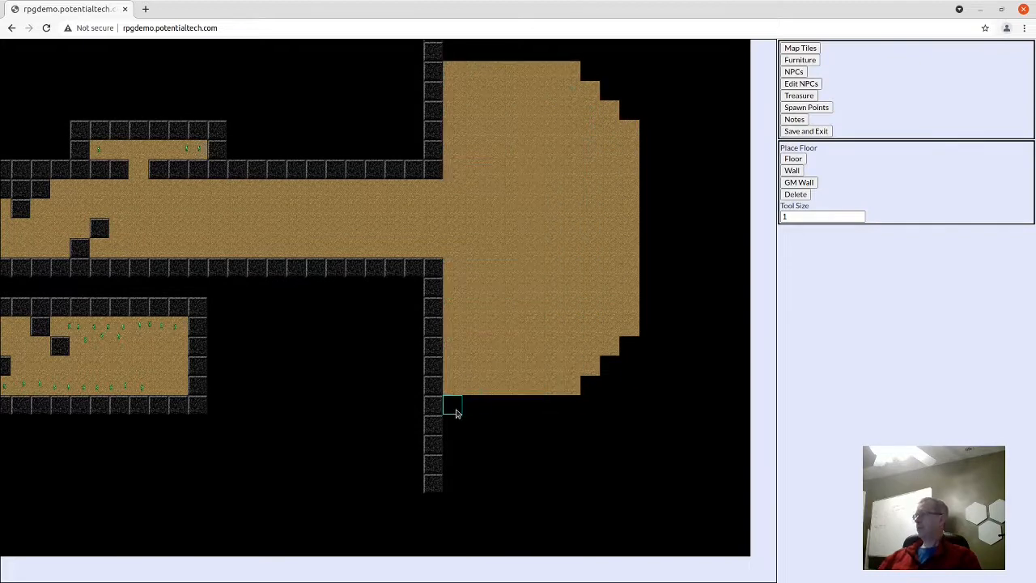
drag(455, 407, 551, 51)
mouse_move(453, 422)
mouse_down()
mouse_move(531, 412)
mouse_move(534, 92)
mouse_up()
scroll(534, 92, down, 2)
drag(419, 412, 453, 169)
mouse_move(419, 157)
mouse_down()
mouse_move(441, 421)
mouse_move(430, 145)
mouse_up()
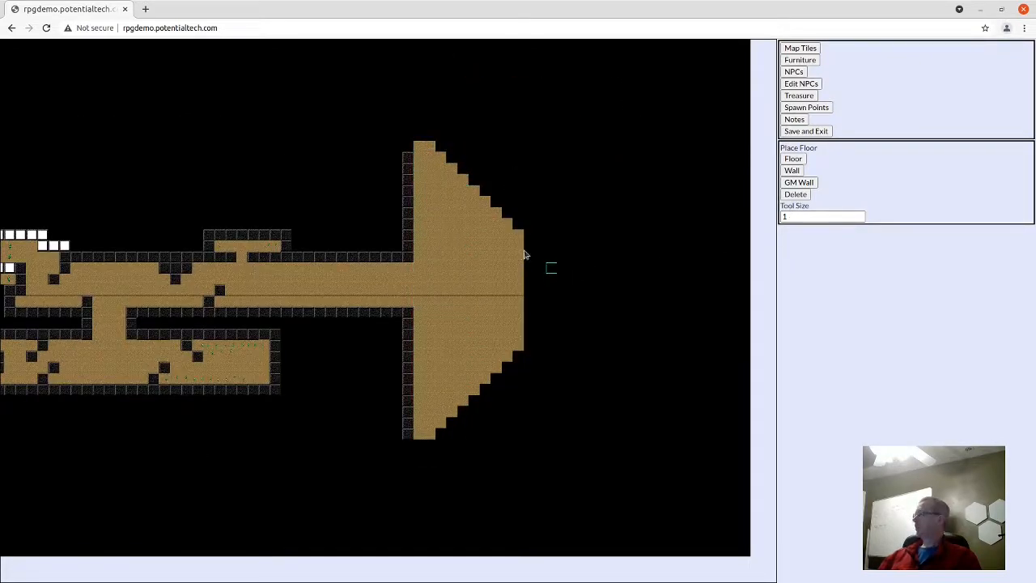
drag(527, 253, 526, 336)
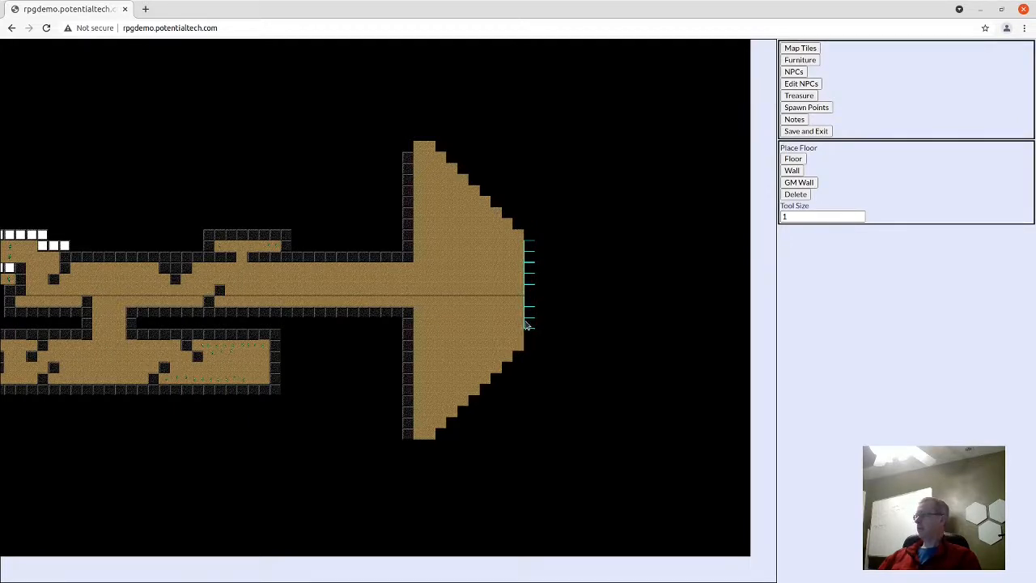
drag(526, 325, 527, 327)
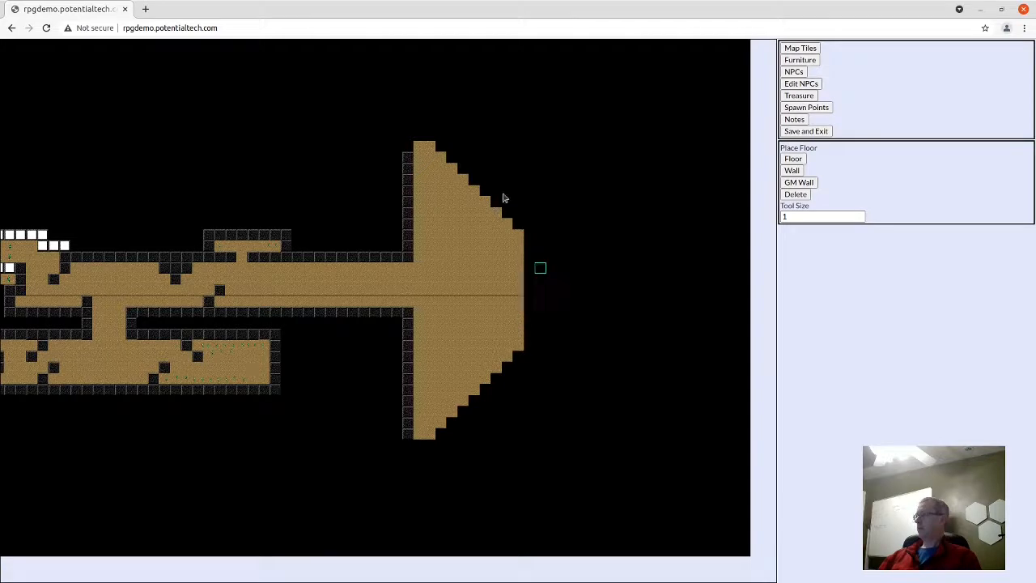
- Name the fourth guard from the west in the refugees' corridor, entering the rank Captain with the character's name, and save it
click(792, 171)
drag(328, 399, 440, 421)
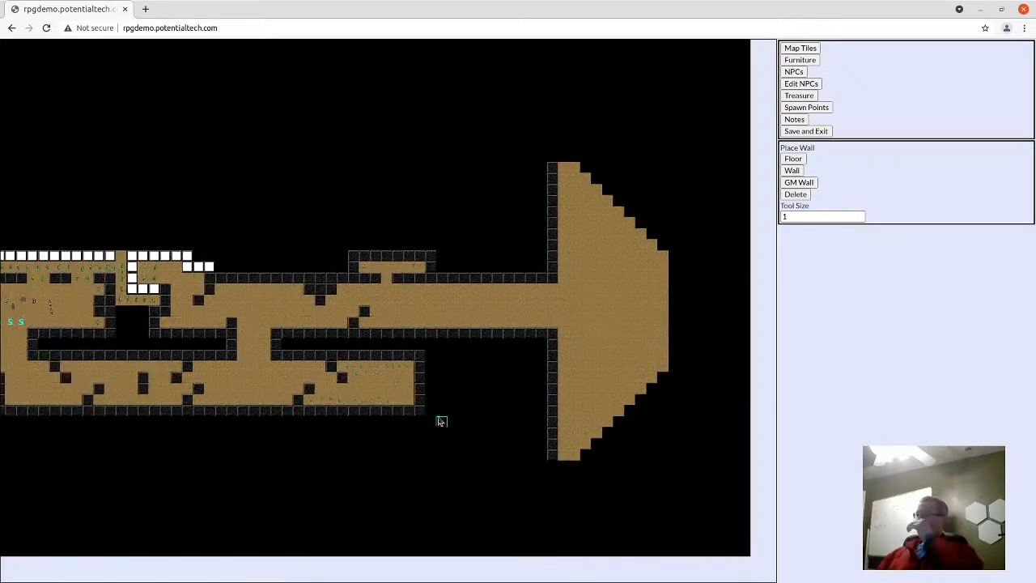
drag(275, 439, 398, 439)
scroll(230, 409, up, 3)
drag(145, 346, 486, 398)
scroll(442, 405, up, 3)
drag(340, 431, 547, 346)
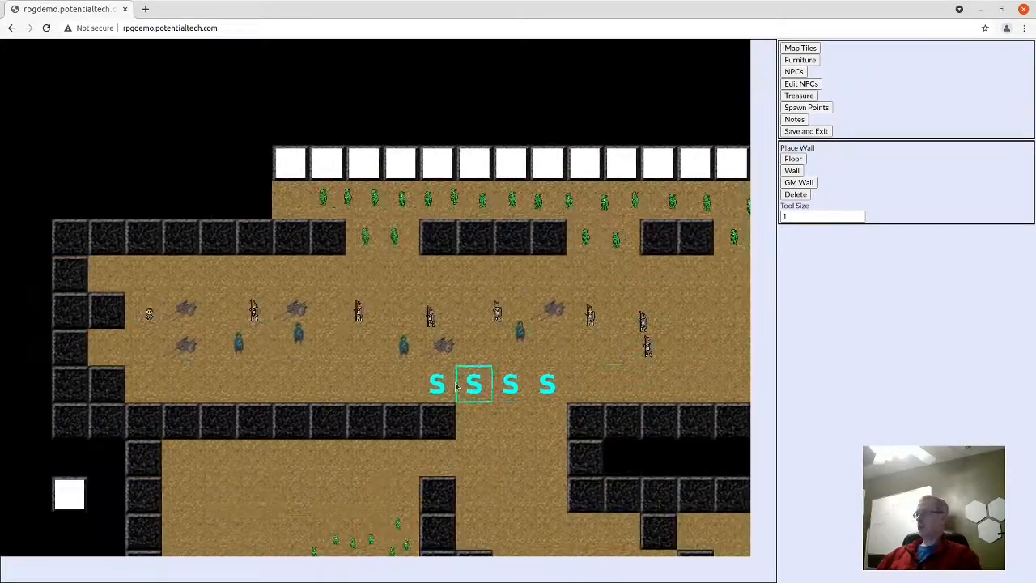
scroll(459, 384, up, 2)
drag(458, 384, 369, 369)
click(795, 83)
click(448, 302)
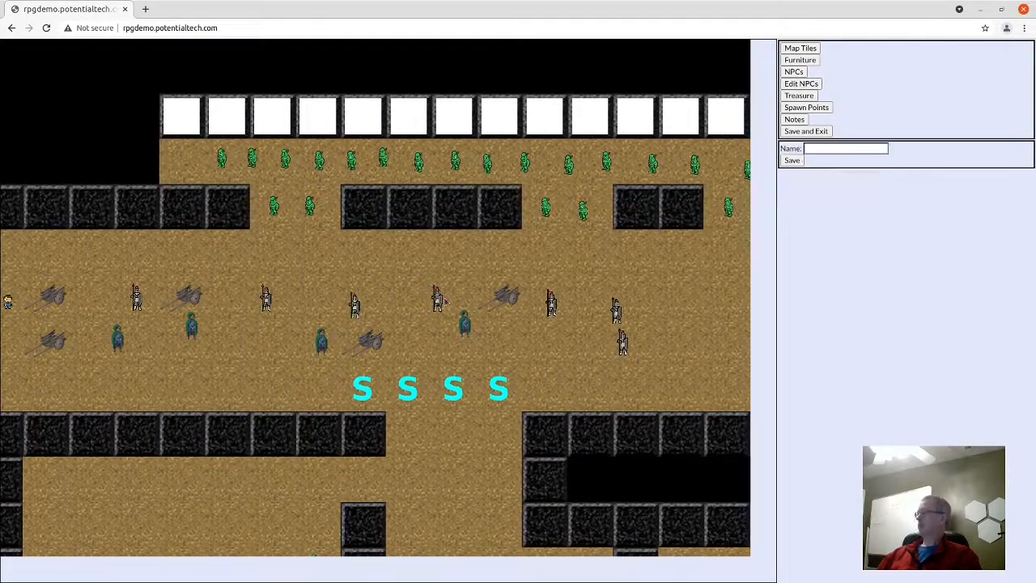
click(848, 149)
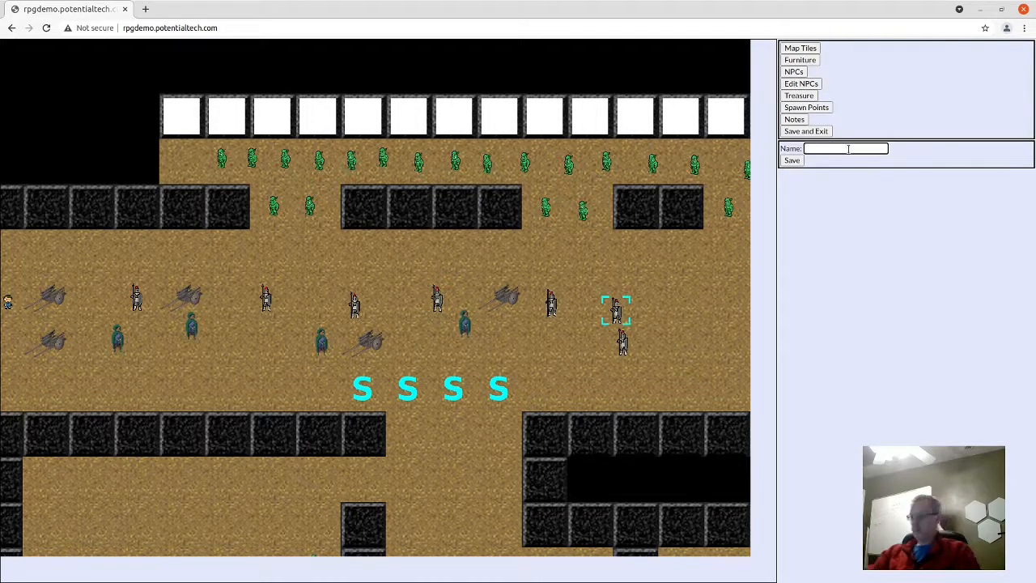
text(Cap)
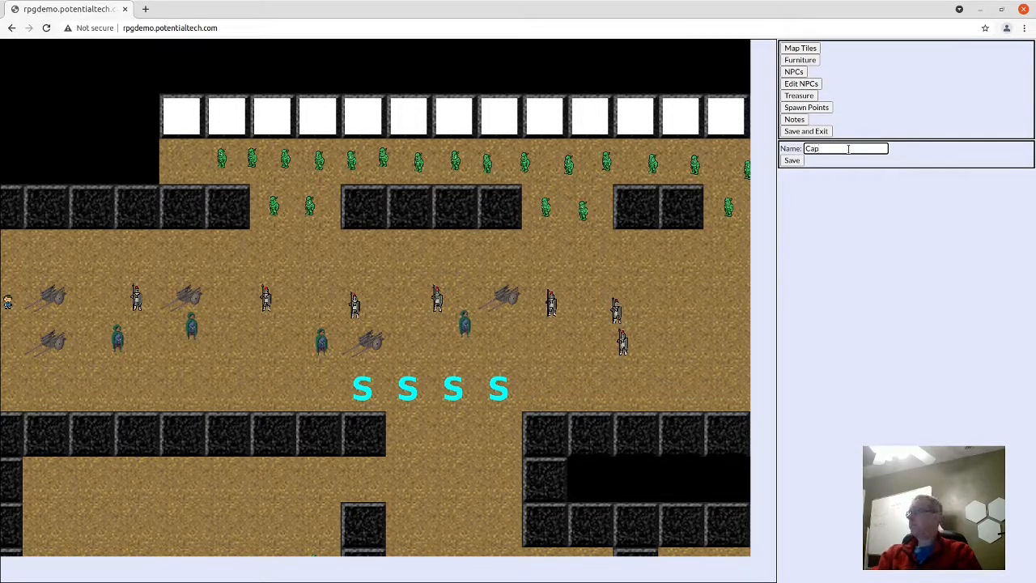
text(tain Minas)
click(792, 160)
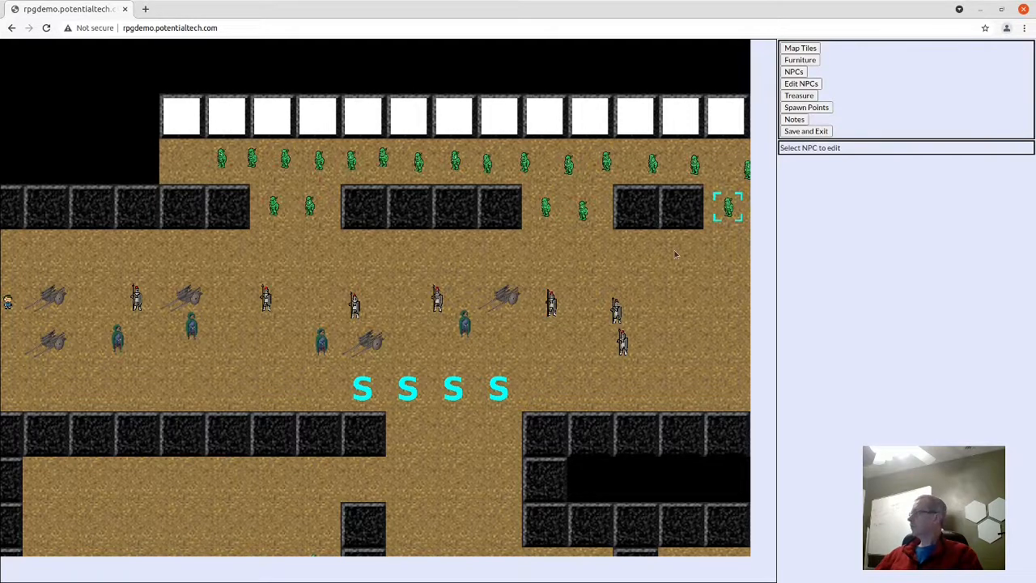
- Name the fifth guard from the west, entering the rank Leftennant with the character's name, and save it
click(551, 302)
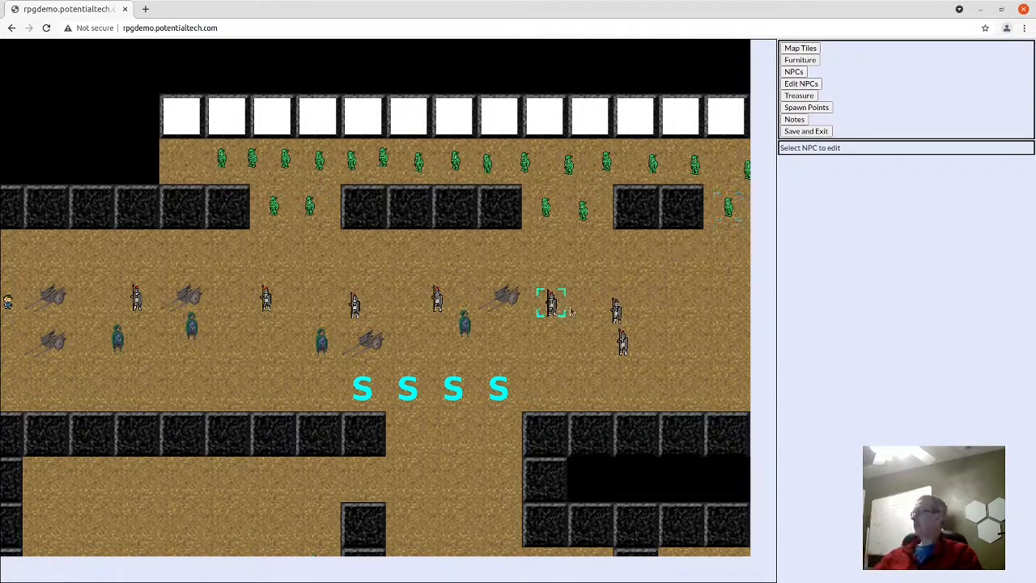
click(859, 151)
text(Sergeant Yea)
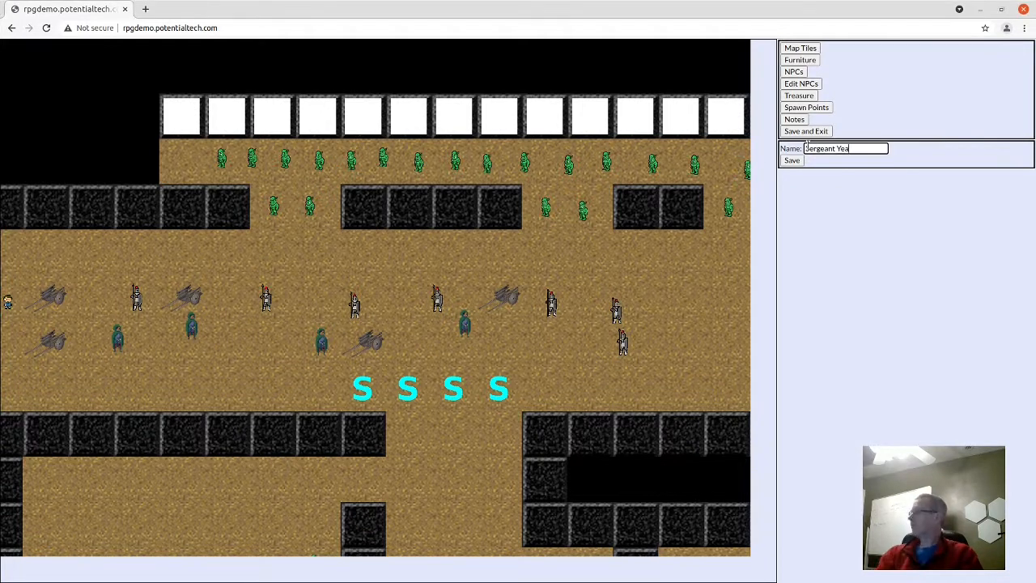
key(BackSpace)
key(BackSpace)
key(BackSpace)
key(BackSpace)
key(BackSpace)
key(BackSpace)
text(nt S)
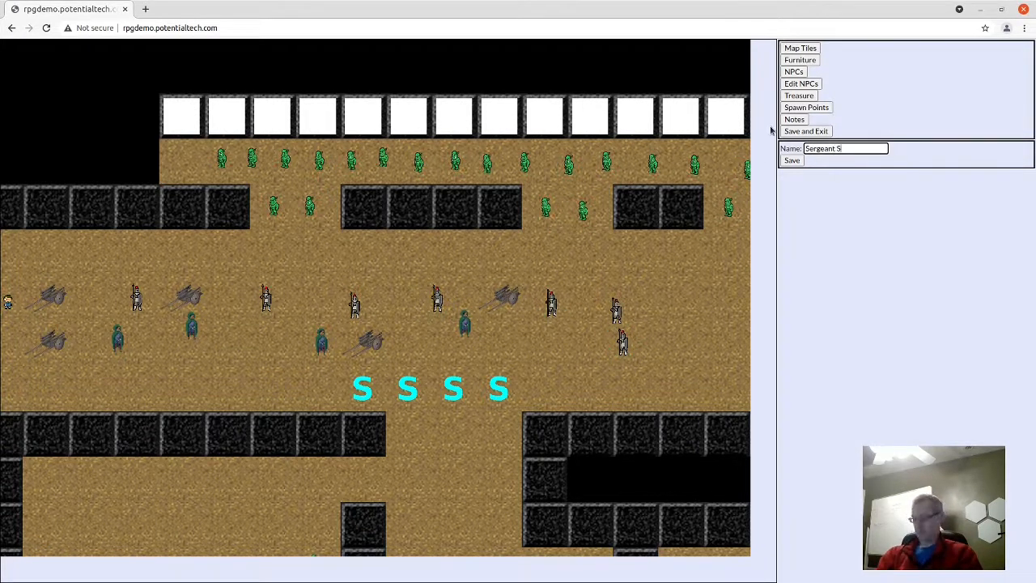
key(BackSpace)
key(BackSpace)
key(BackSpace)
key(BackSpace)
key(BackSpace)
key(BackSpace)
key(BackSpace)
key(BackSpace)
key(BackSpace)
key(BackSpace)
text(Leftennant Sebastian)
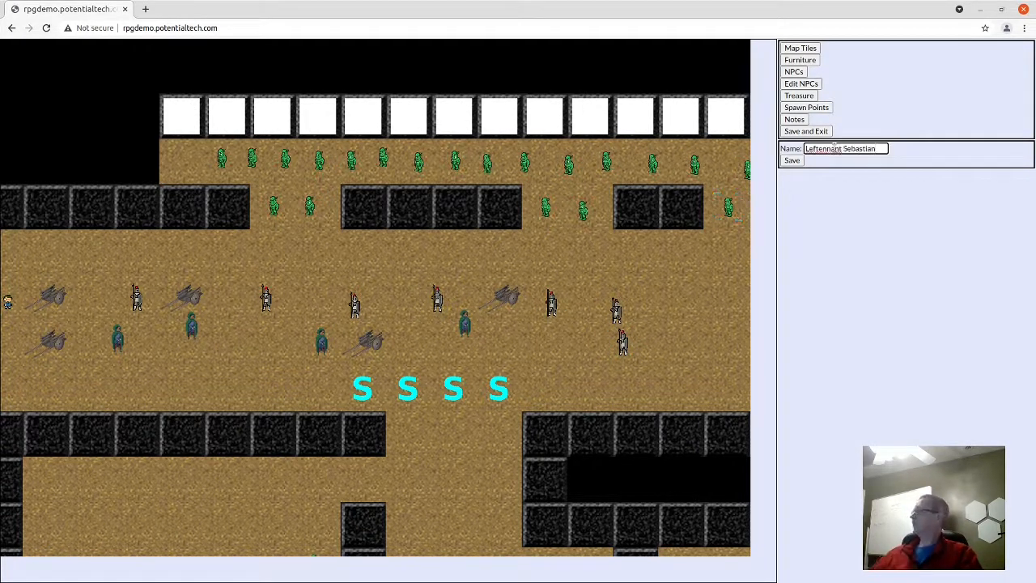
click(792, 160)
- Name the third guard from the west, entering the rank Sergeant with the character's name, and save it
click(360, 312)
drag(359, 312, 425, 322)
click(828, 148)
text(Sergeant Smyth)
click(796, 164)
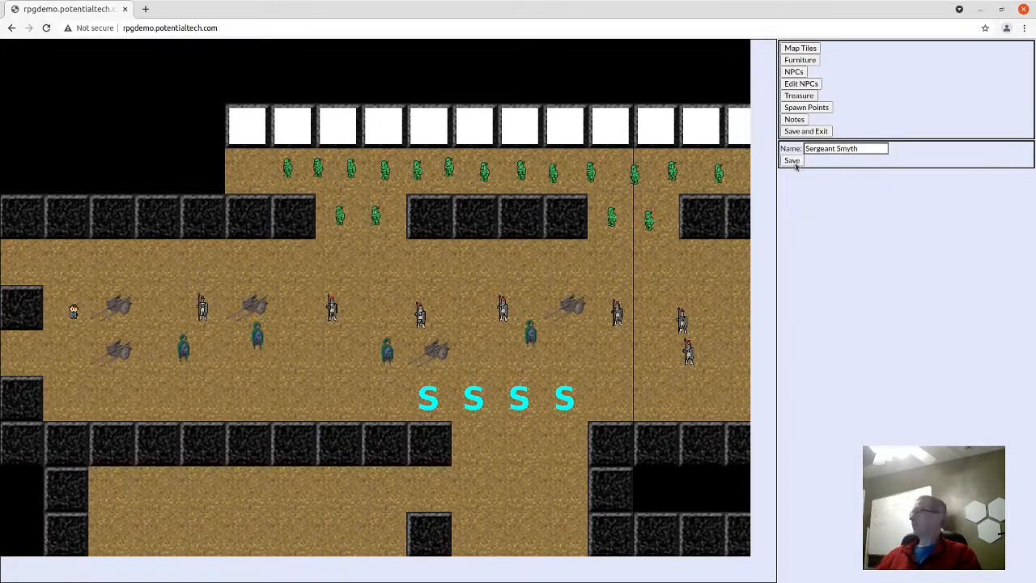
- Give the two westernmost guards names starting with the rank Sergeant, saving each one
click(331, 301)
click(844, 150)
text(Sergeant)
click(792, 160)
click(201, 309)
click(866, 150)
text(See)
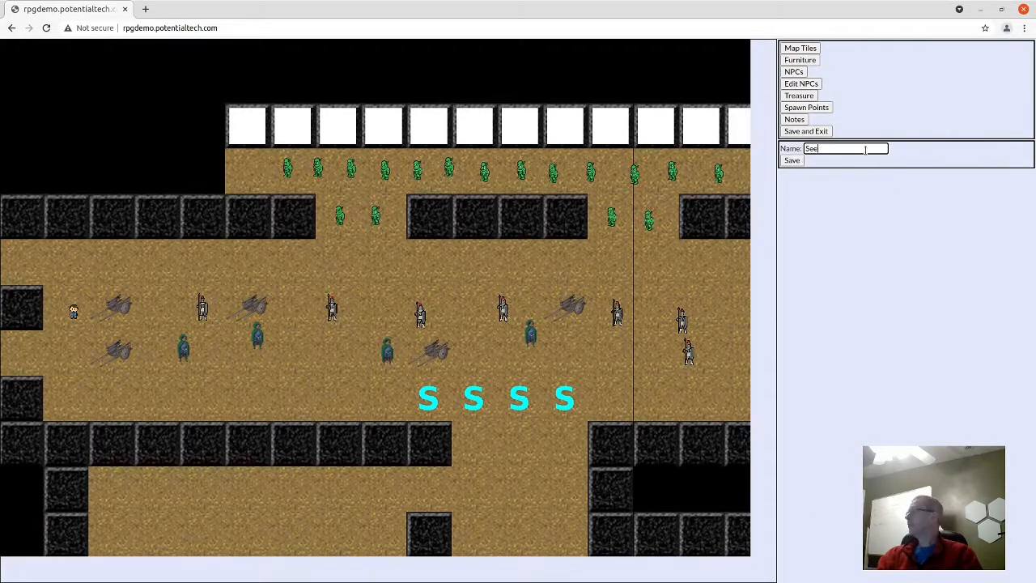
key(BackSpace)
text(rgeant)
click(792, 160)
- Give the easternmost hooded refugee beside the carts a personal name and save it
click(531, 333)
click(836, 148)
text(Mi)
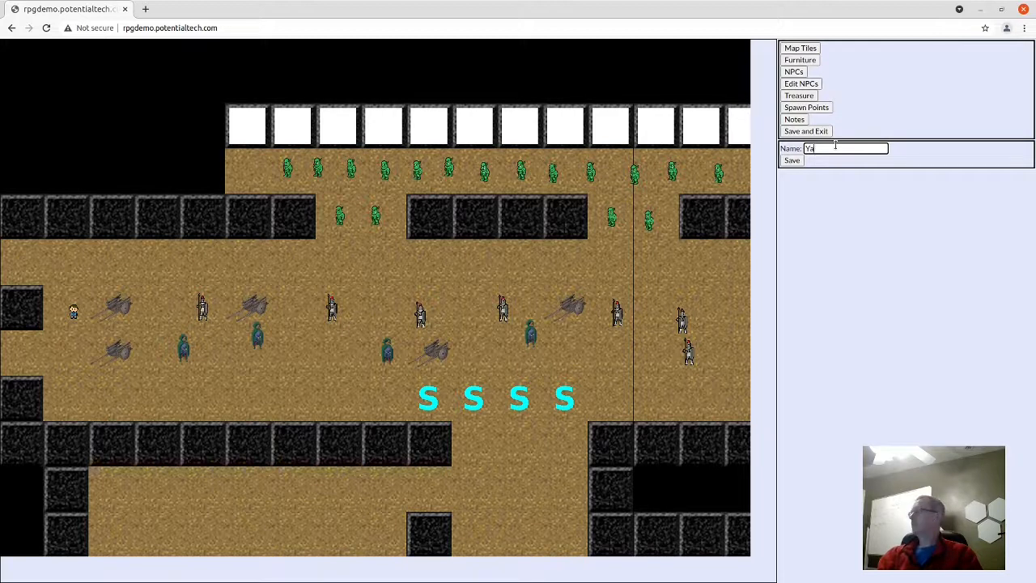
click(792, 161)
- Give personal names to three NPCs in the passage north of the refugees' corridor, saving each one
click(649, 219)
click(849, 148)
text(James)
click(792, 160)
click(635, 172)
click(873, 149)
text(P)
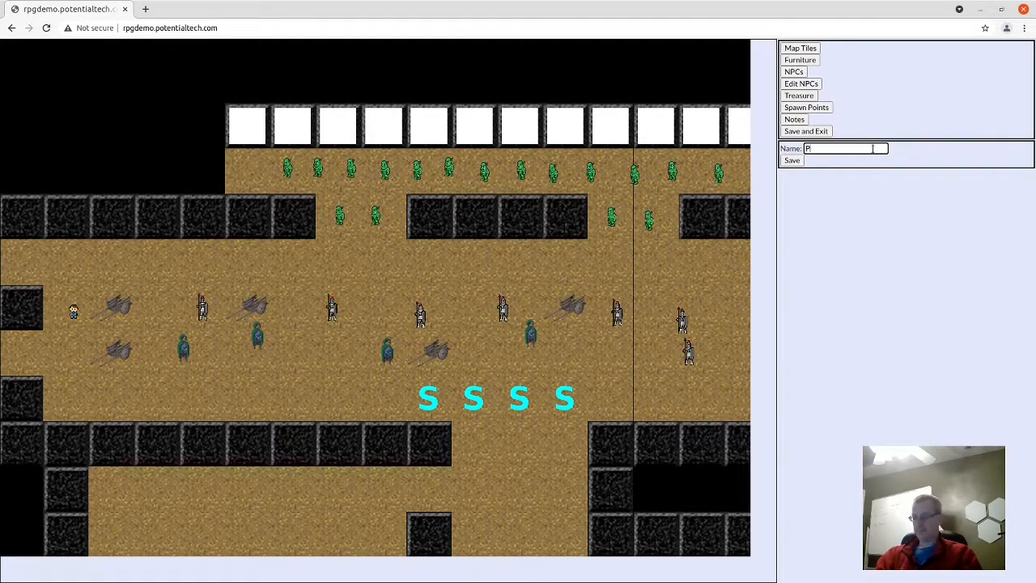
text(edro Pursell)
click(792, 160)
click(718, 173)
click(850, 150)
text(Little Martin)
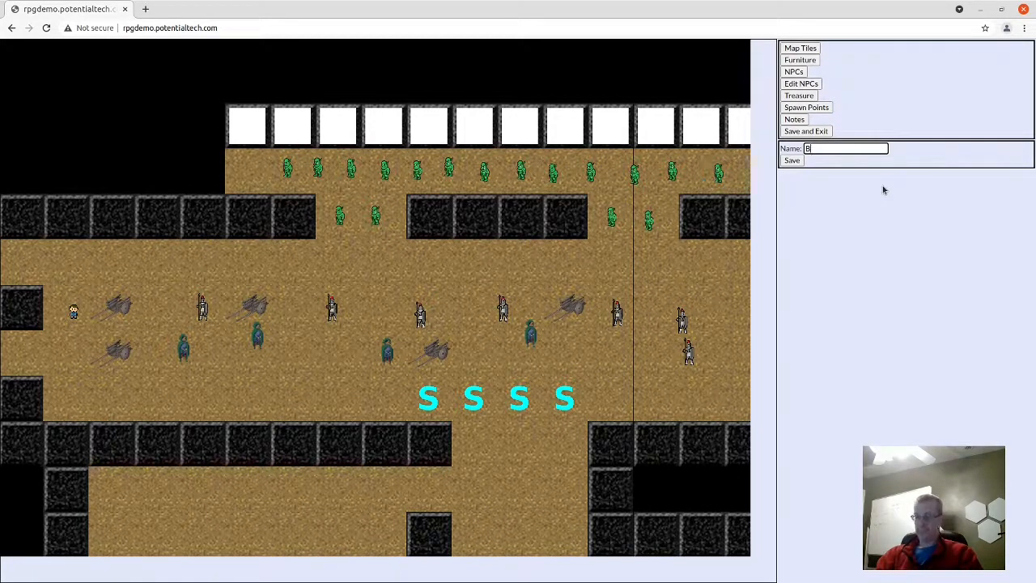
click(792, 160)
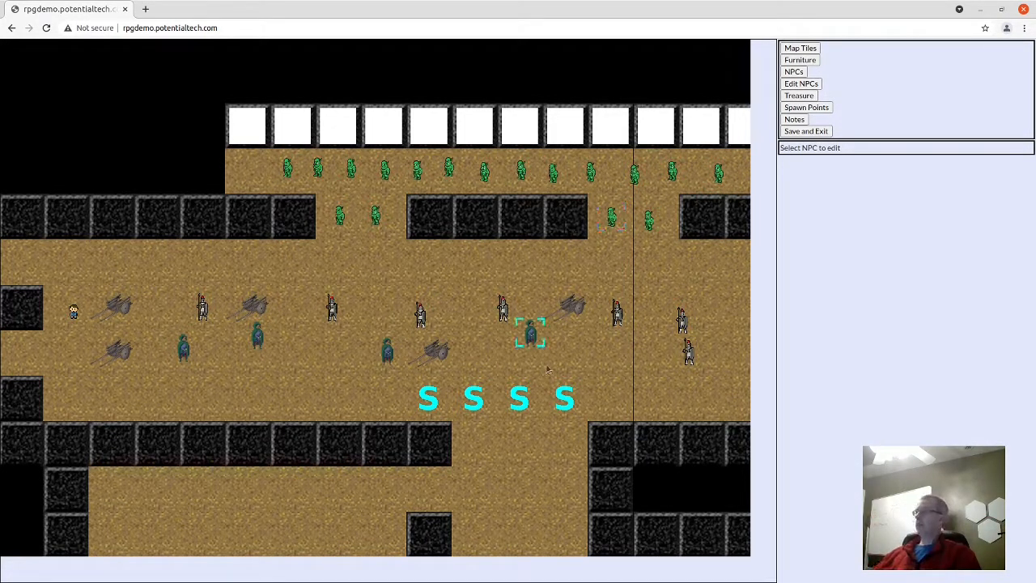
- Review the full map, from the refugees' corridor and the lower passage to the imp side room and the large eastern area
scroll(548, 362, down, 2)
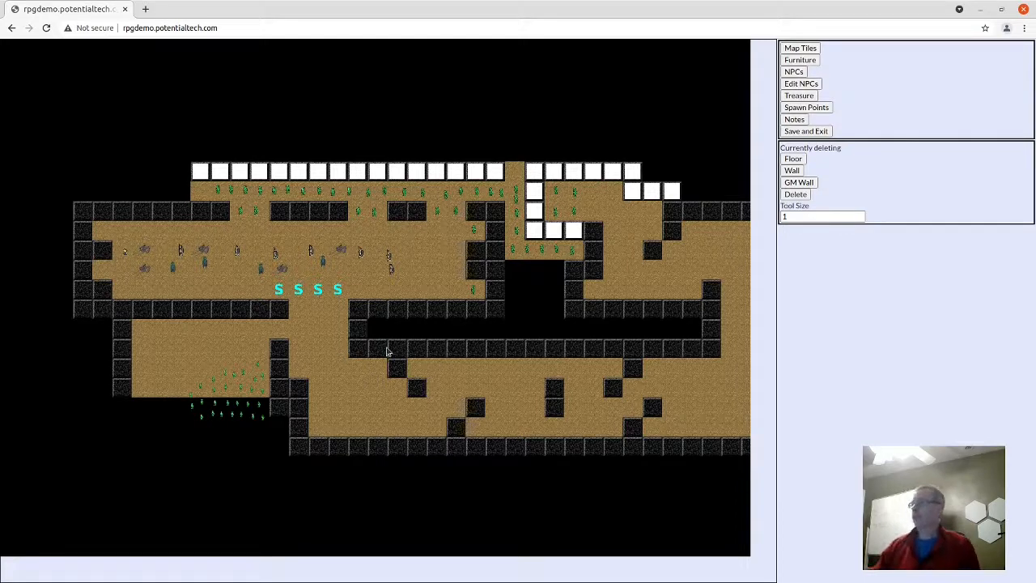
drag(450, 361, 246, 350)
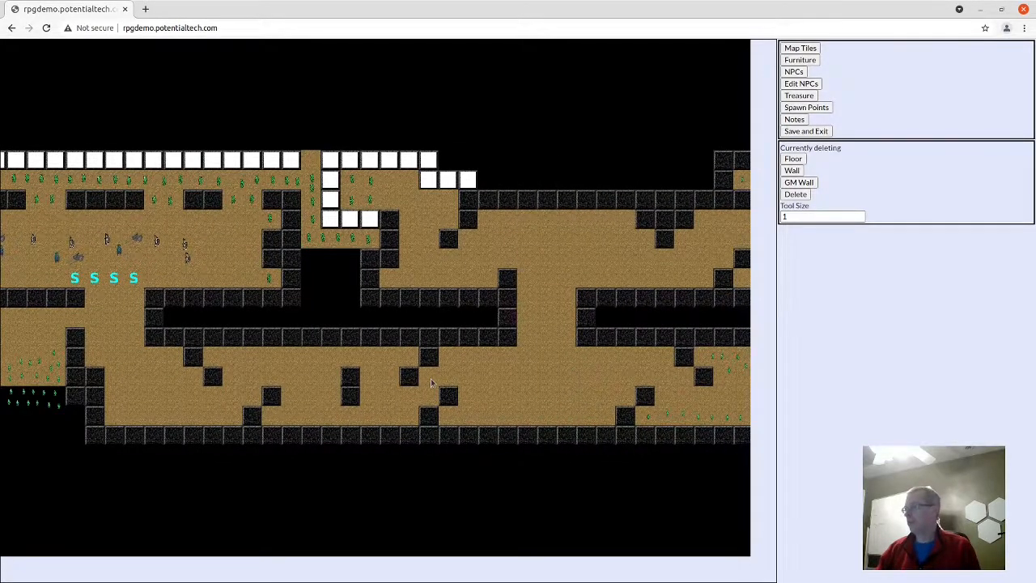
drag(748, 421, 572, 420)
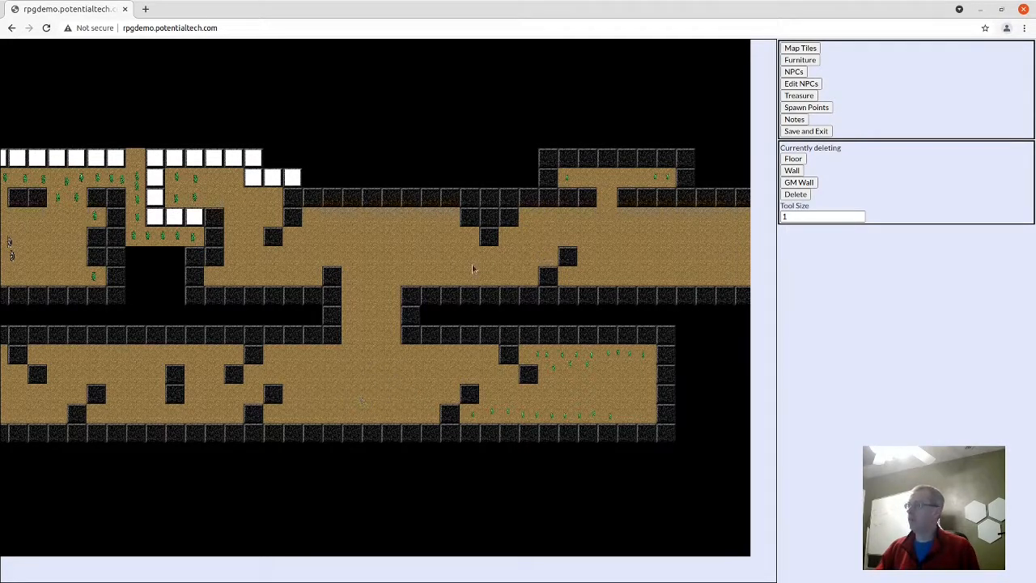
drag(445, 263, 431, 308)
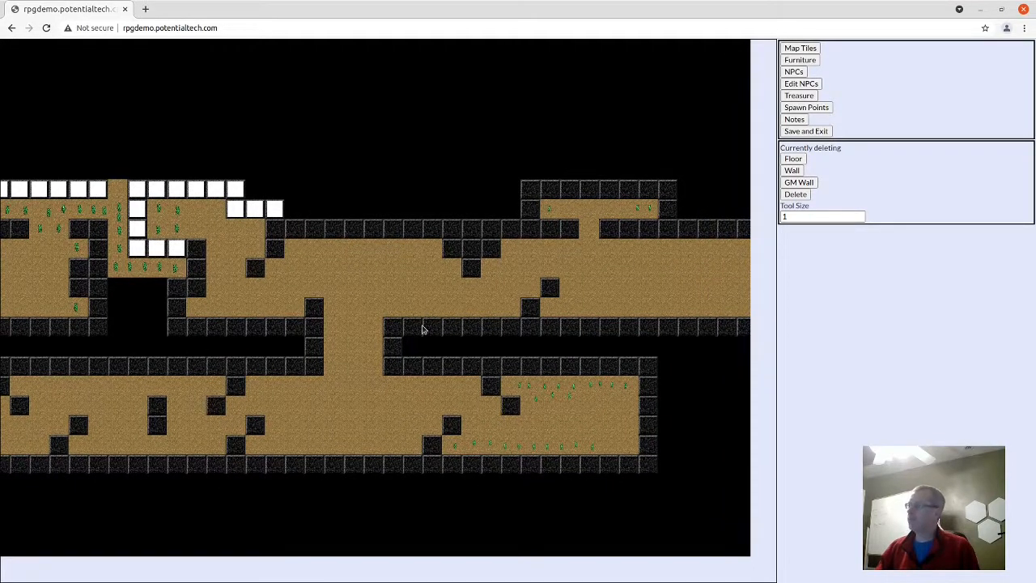
drag(388, 353, 416, 323)
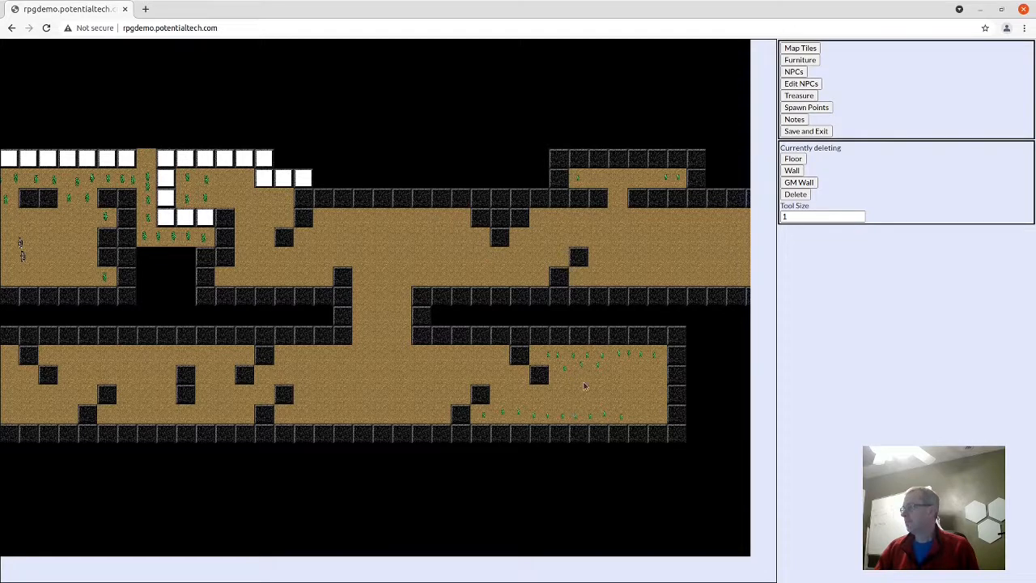
click(798, 73)
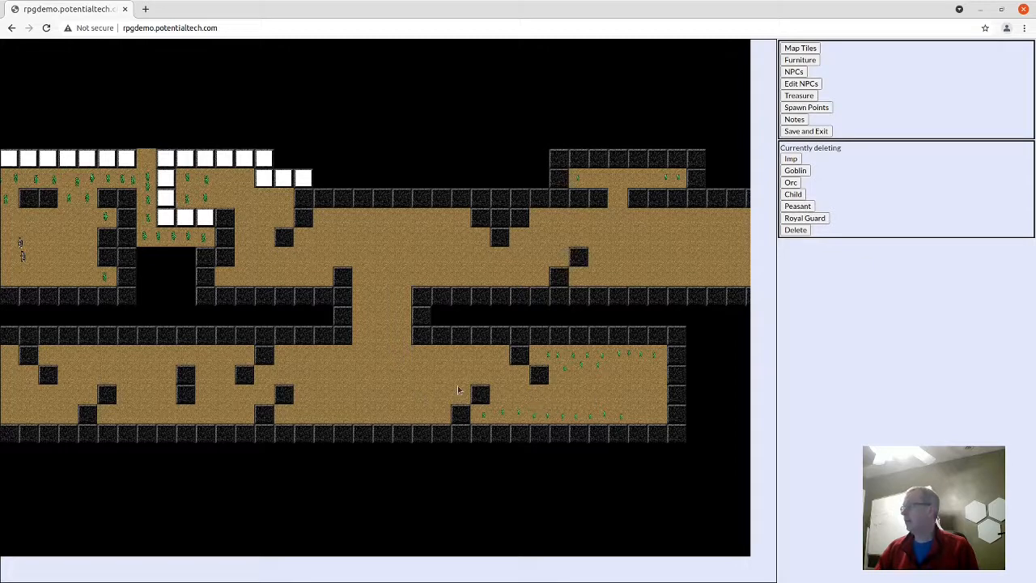
drag(288, 336, 570, 363)
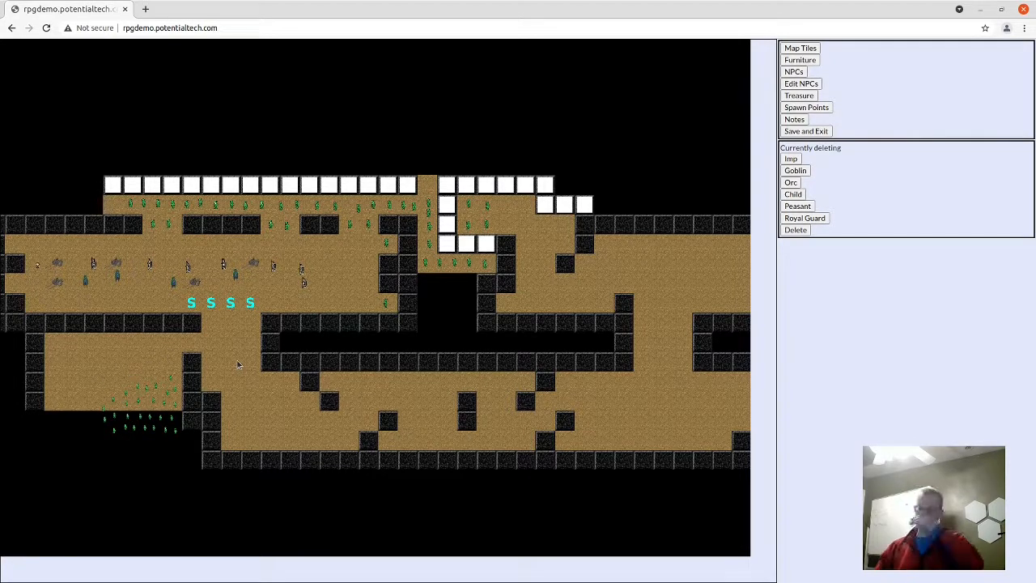
drag(217, 431, 308, 385)
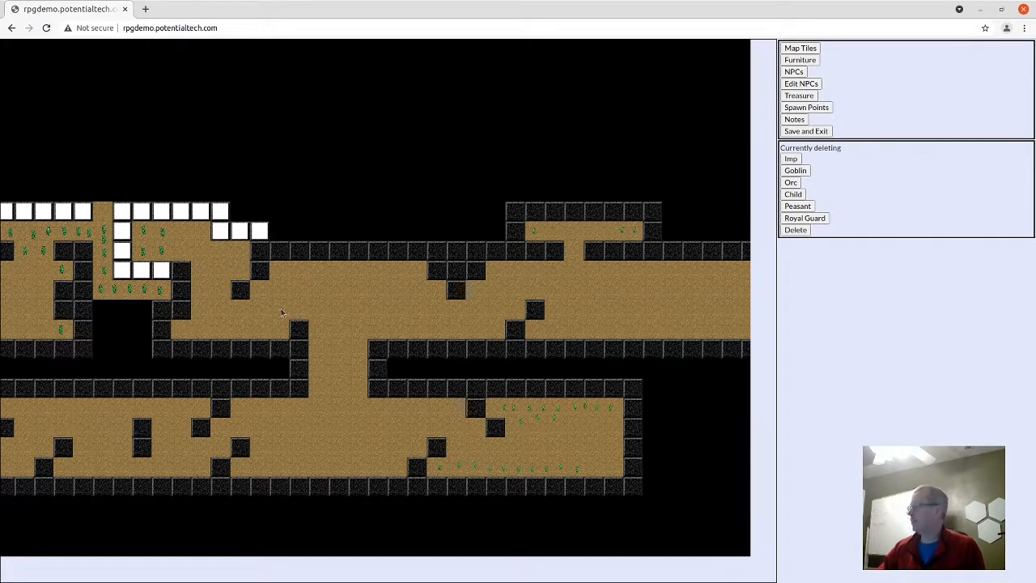
drag(476, 291, 298, 329)
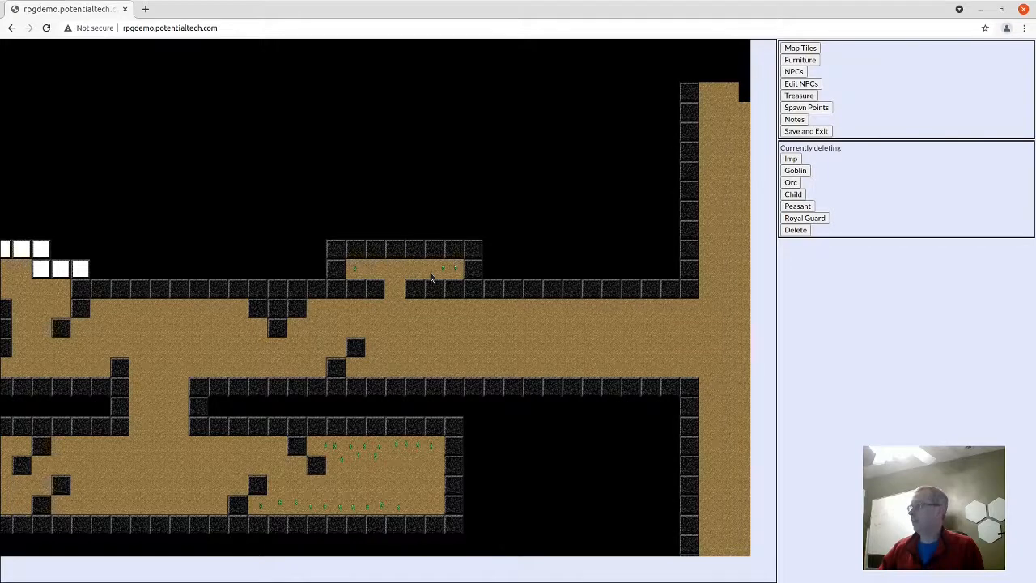
scroll(439, 257, down, 5)
scroll(407, 295, up, 3)
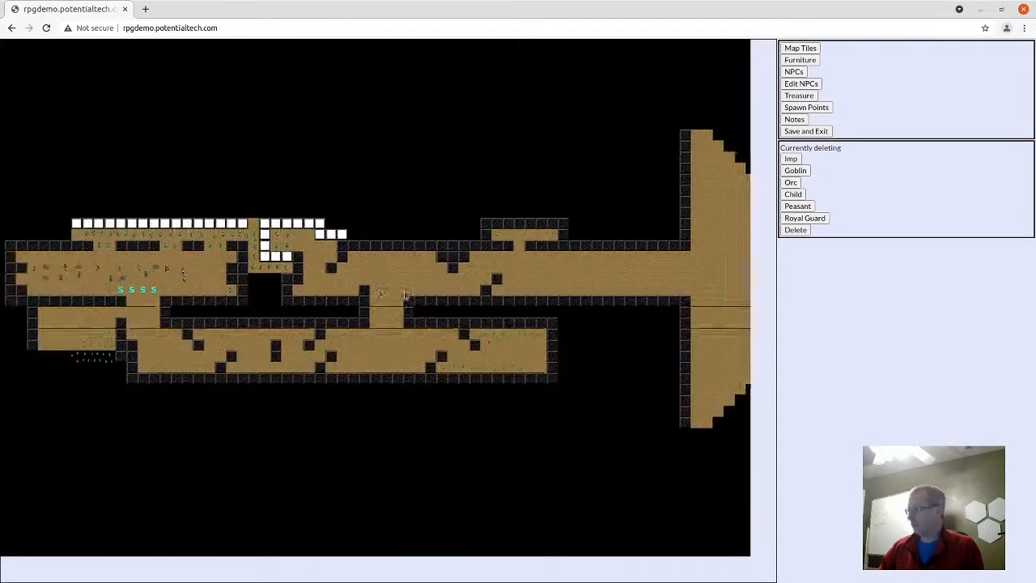
drag(443, 276, 420, 280)
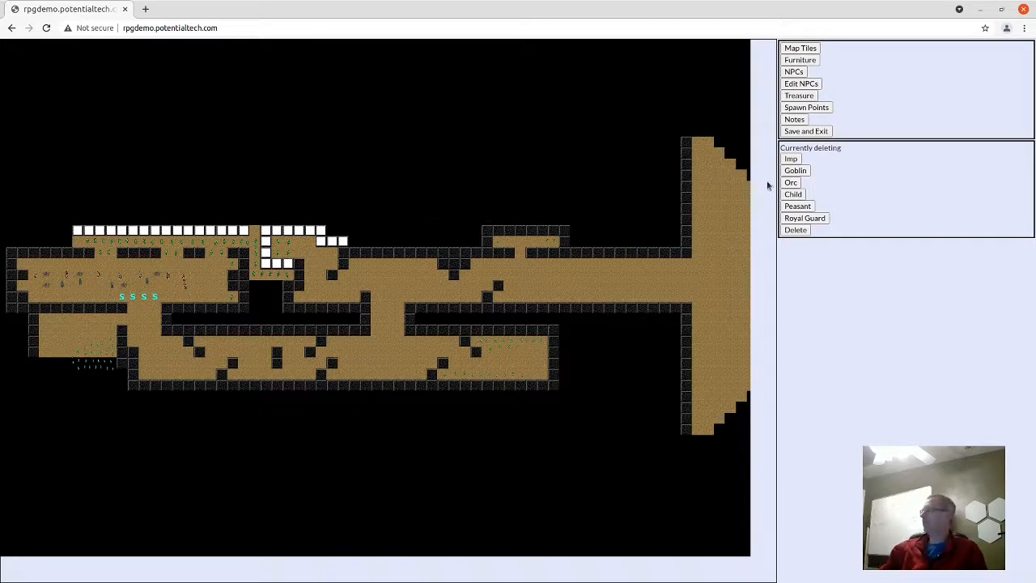
- Save and exit the map, and move the "Flight of the Refugees" module through Play/Test to published
click(805, 131)
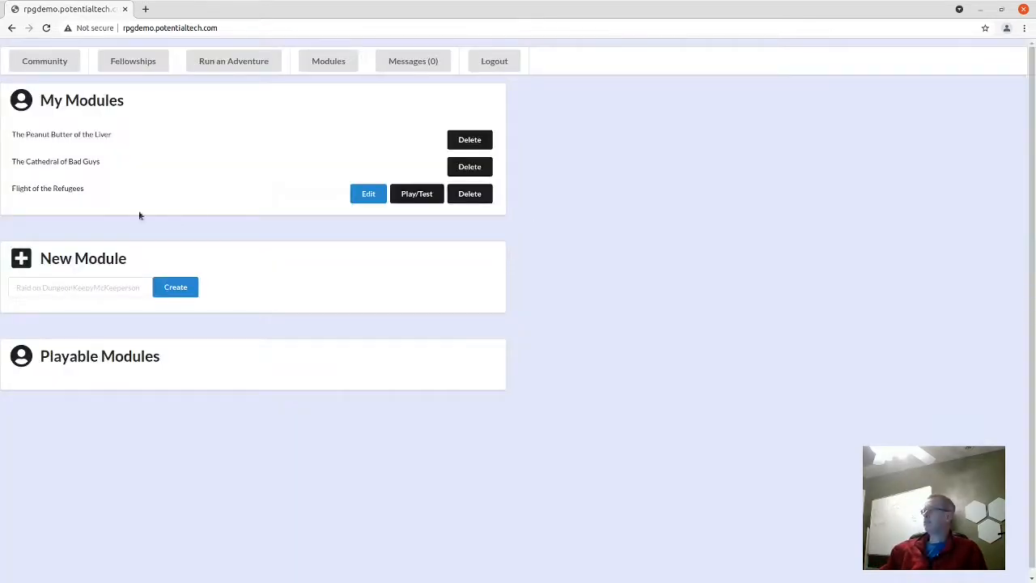
click(409, 196)
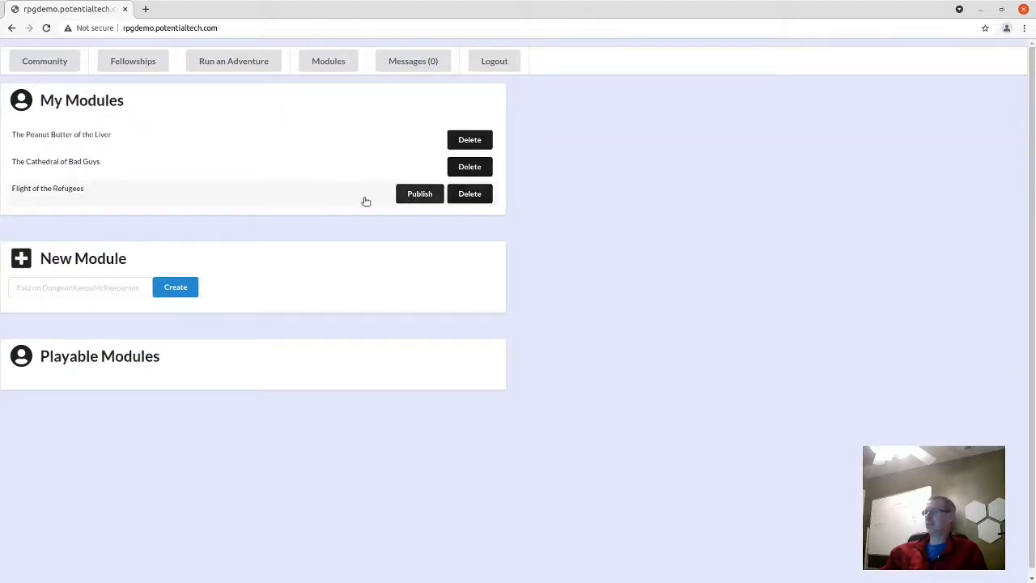
click(419, 195)
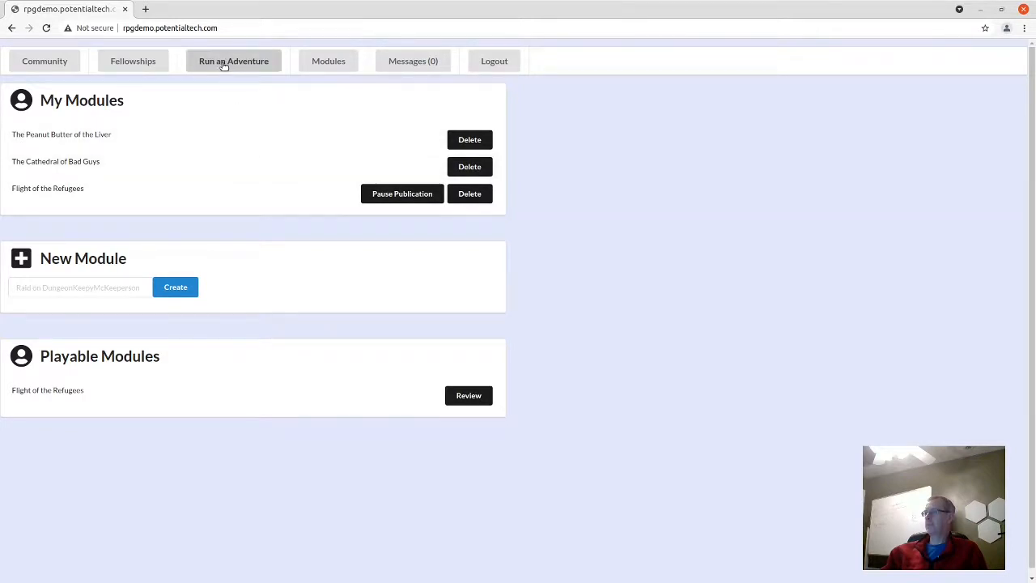
- Open the adventure setup for Test Fellowship so that a module can be chosen
click(101, 58)
click(43, 136)
click(46, 143)
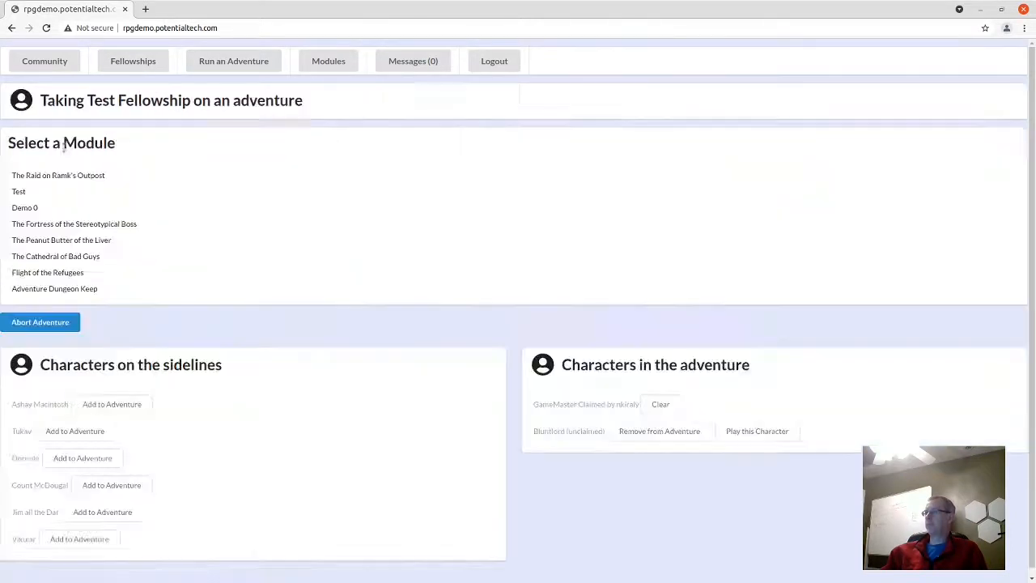